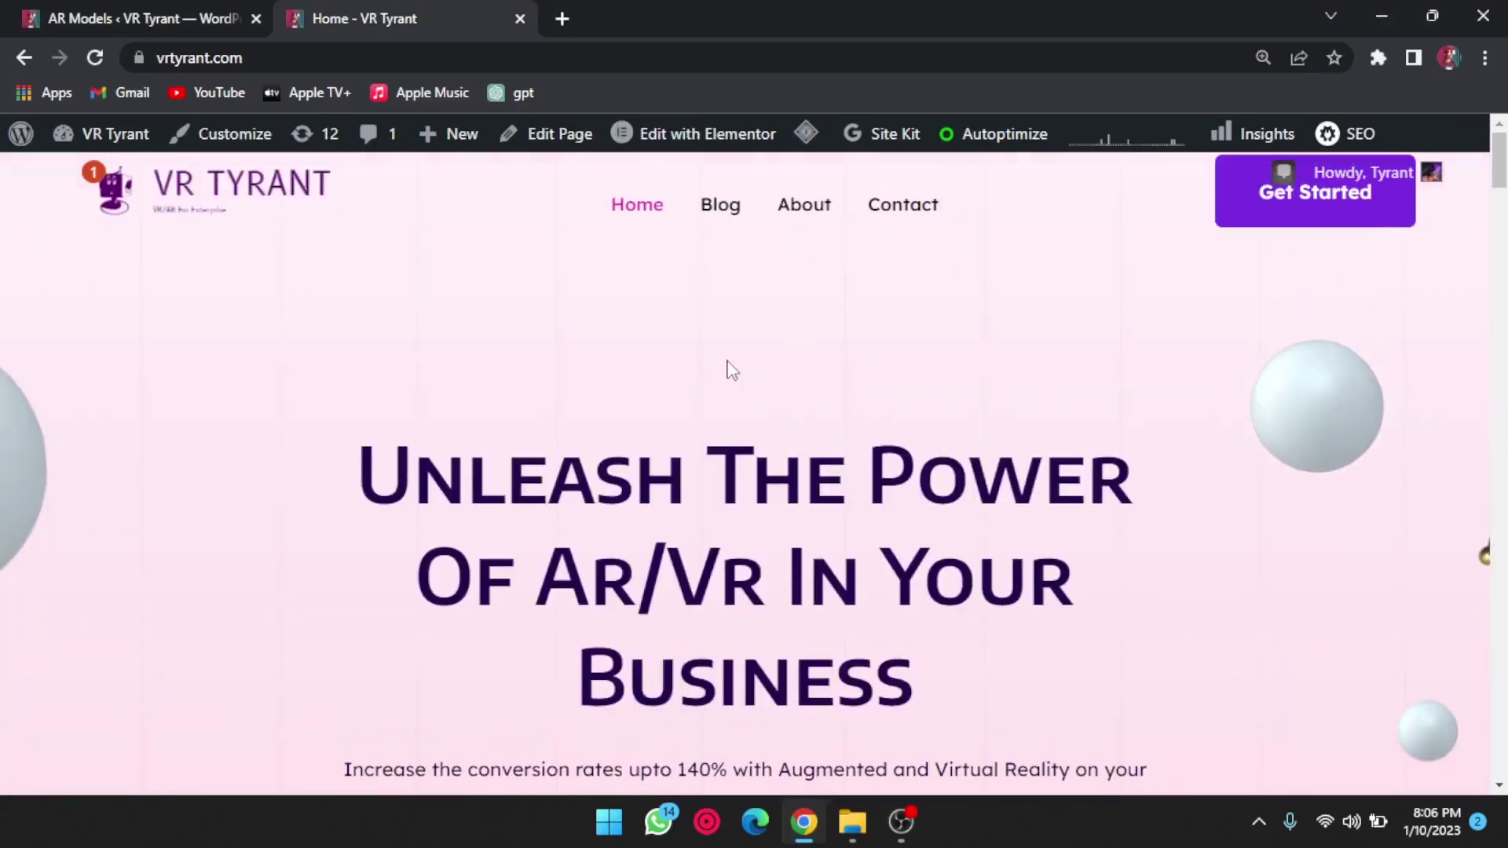
Go to the About page and rotate the 3D model of the girl in the yellow hoodie
click(804, 203)
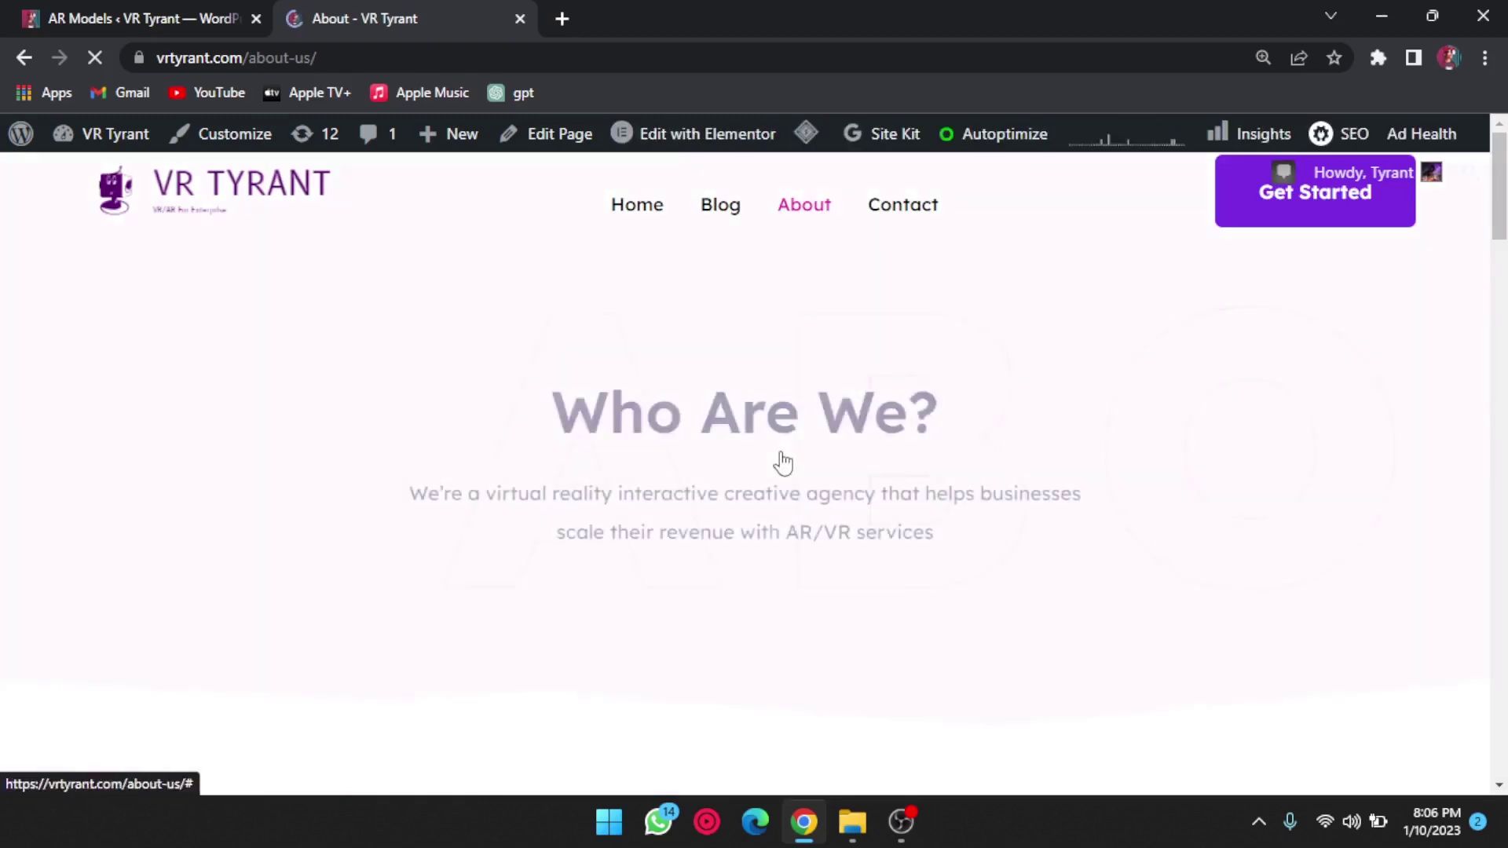
right_click(780, 460)
click(686, 486)
scroll(688, 486, down, 3)
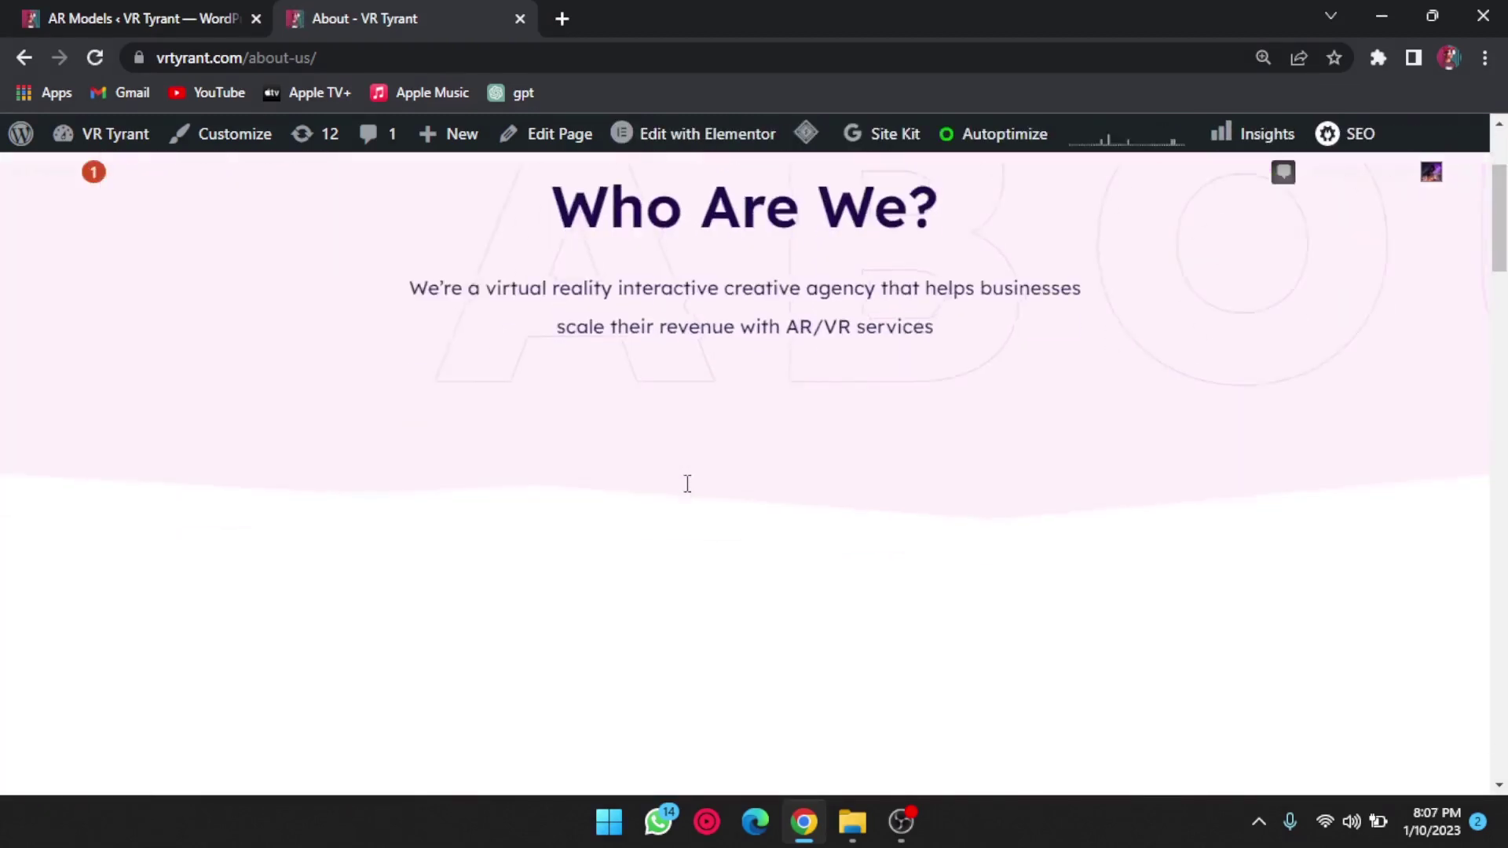
scroll(687, 485, down, 2)
scroll(688, 492, down, 2)
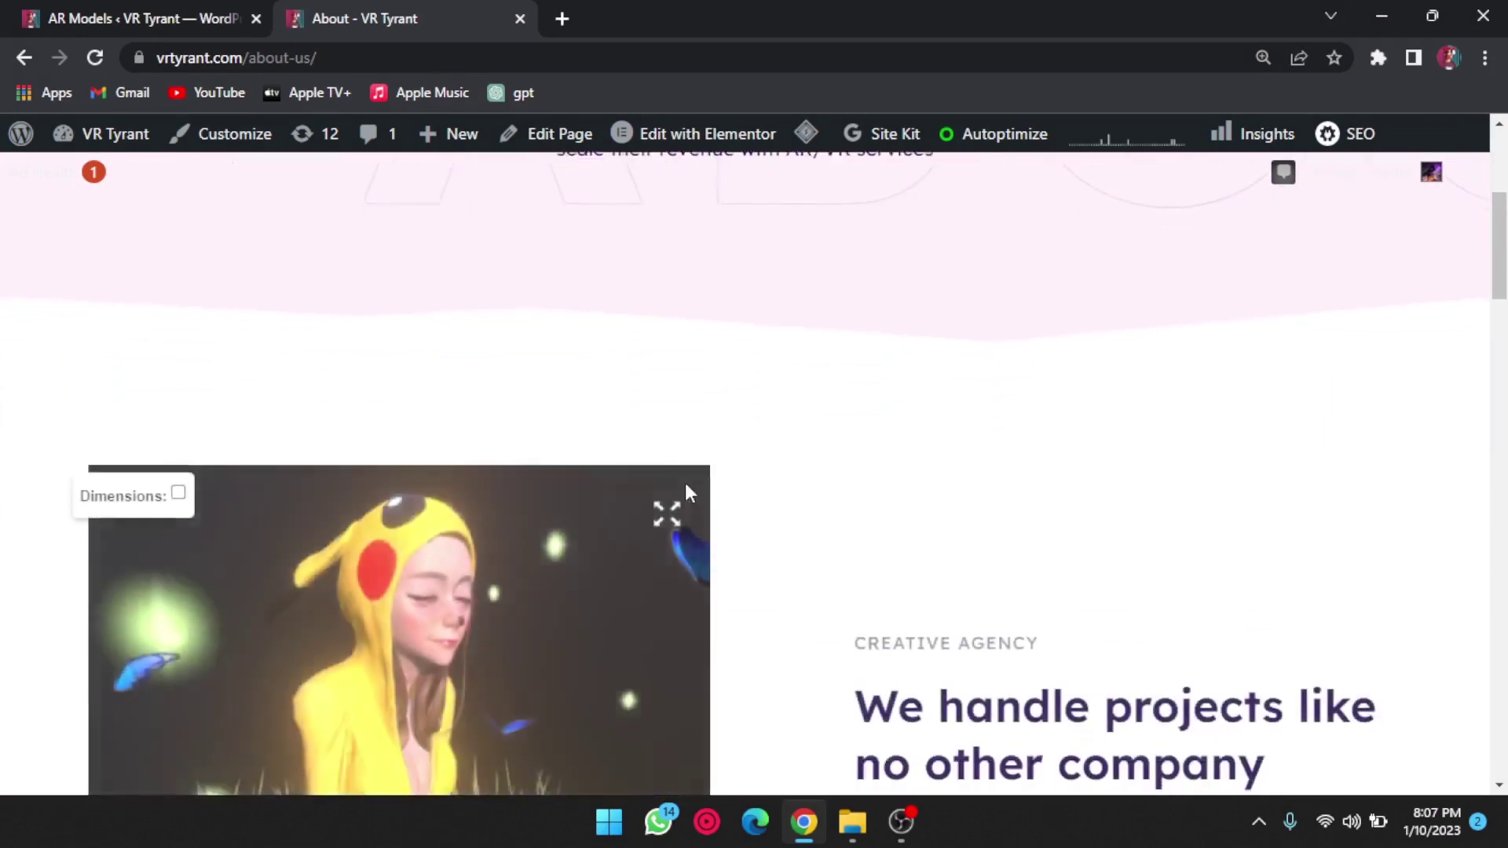
scroll(688, 492, down, 2)
scroll(689, 491, down, 1)
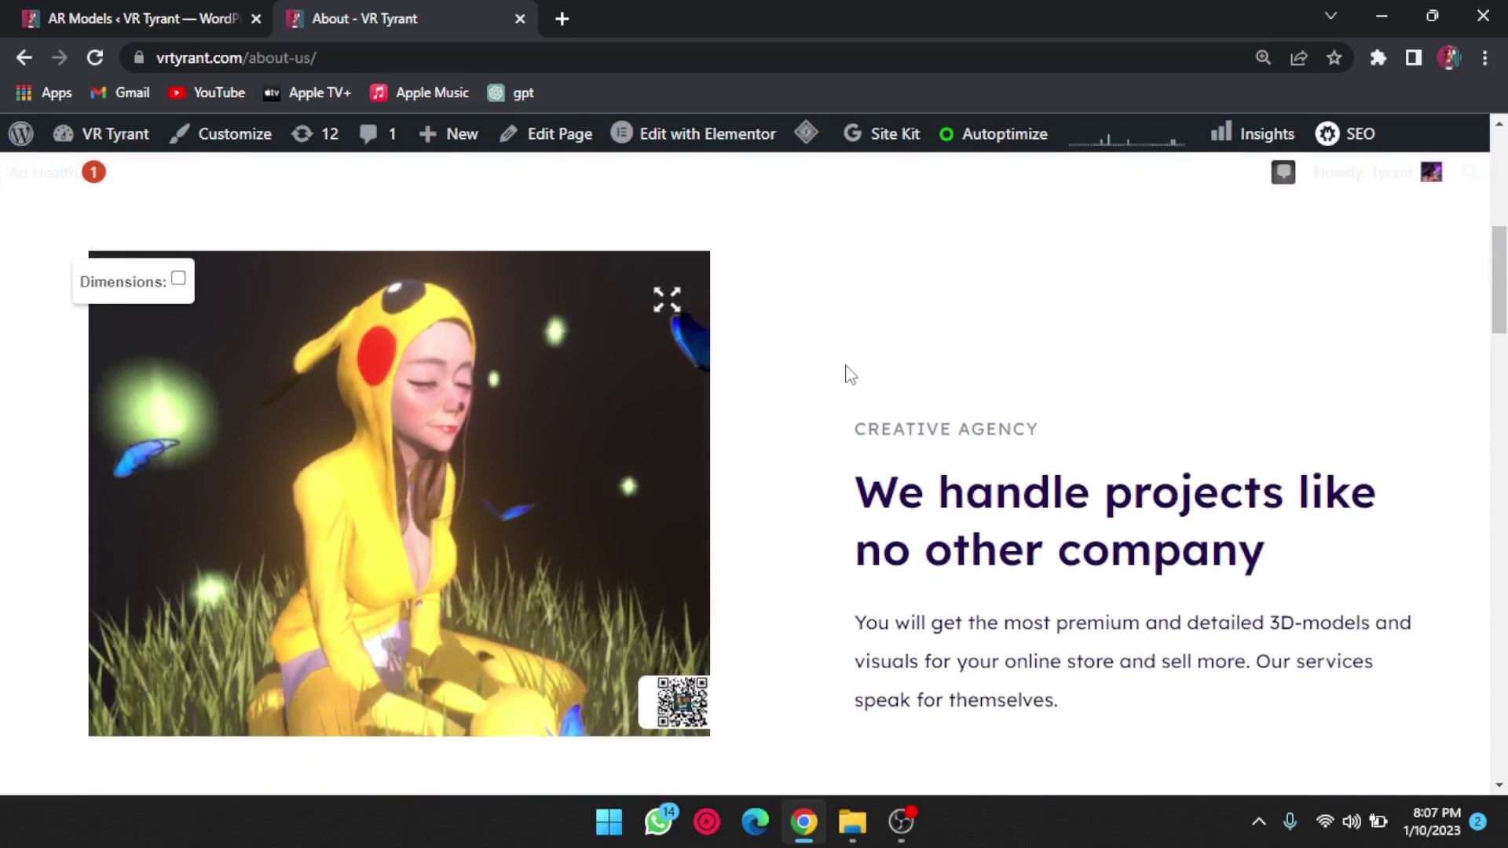
mouse_move(436, 536)
mouse_down()
mouse_move(542, 572)
mouse_move(465, 586)
mouse_up()
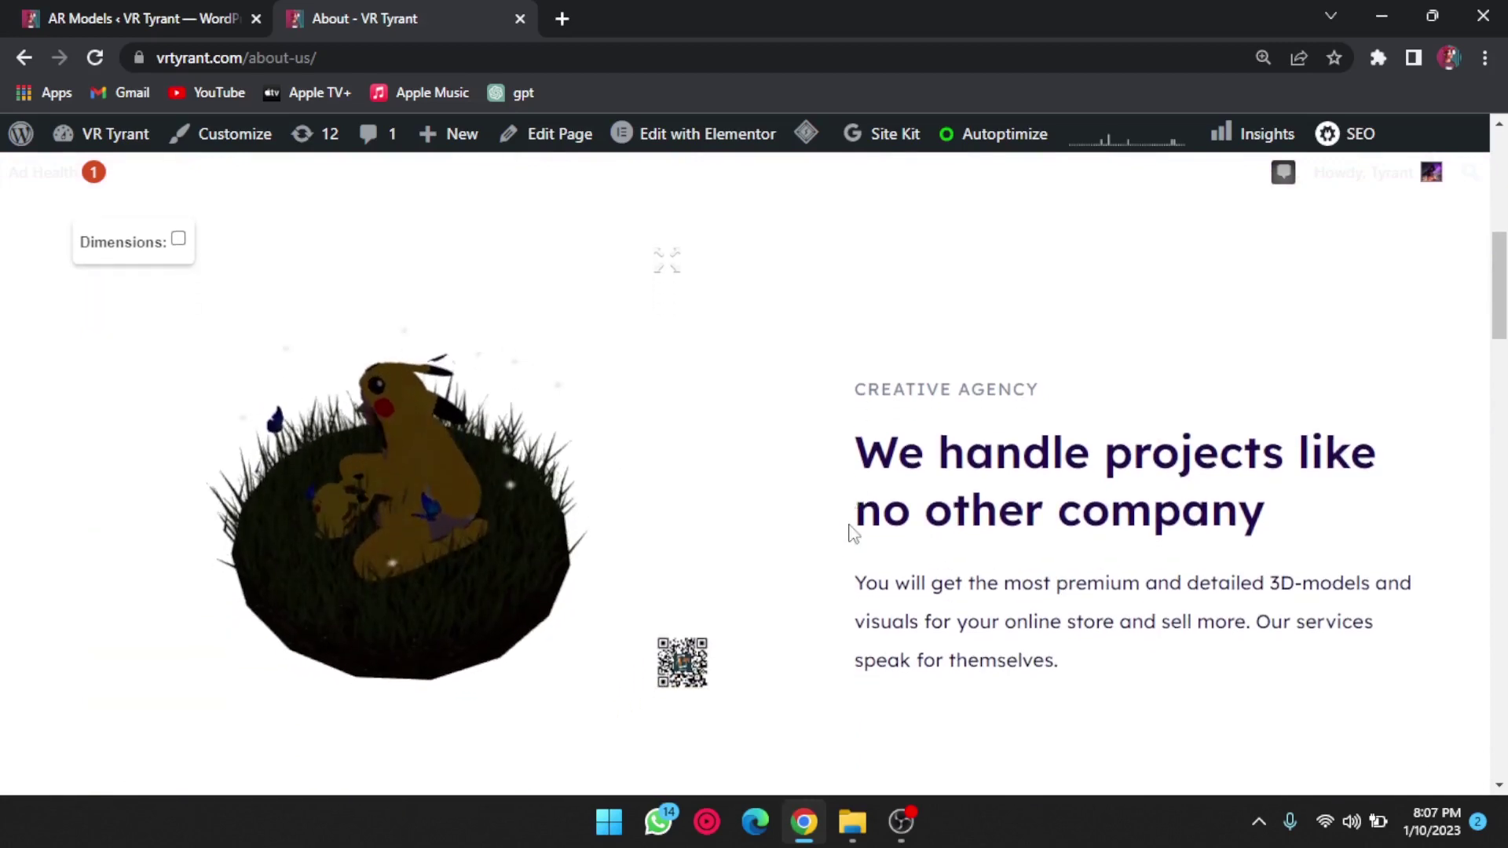
scroll(855, 523, down, 3)
scroll(851, 533, up, 2)
scroll(851, 533, up, 3)
scroll(851, 533, down, 2)
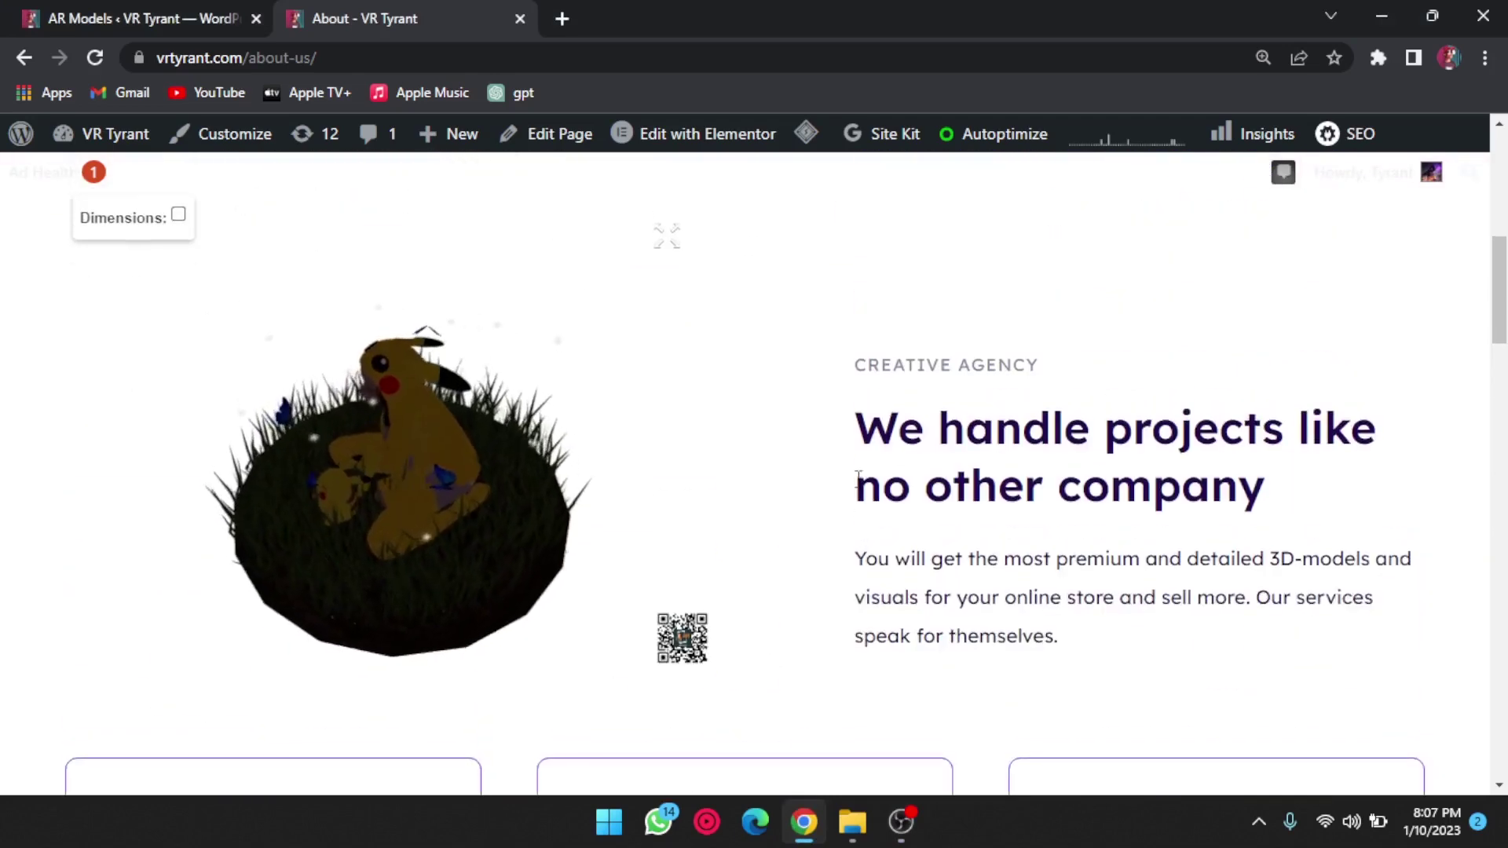
scroll(826, 460, up, 2)
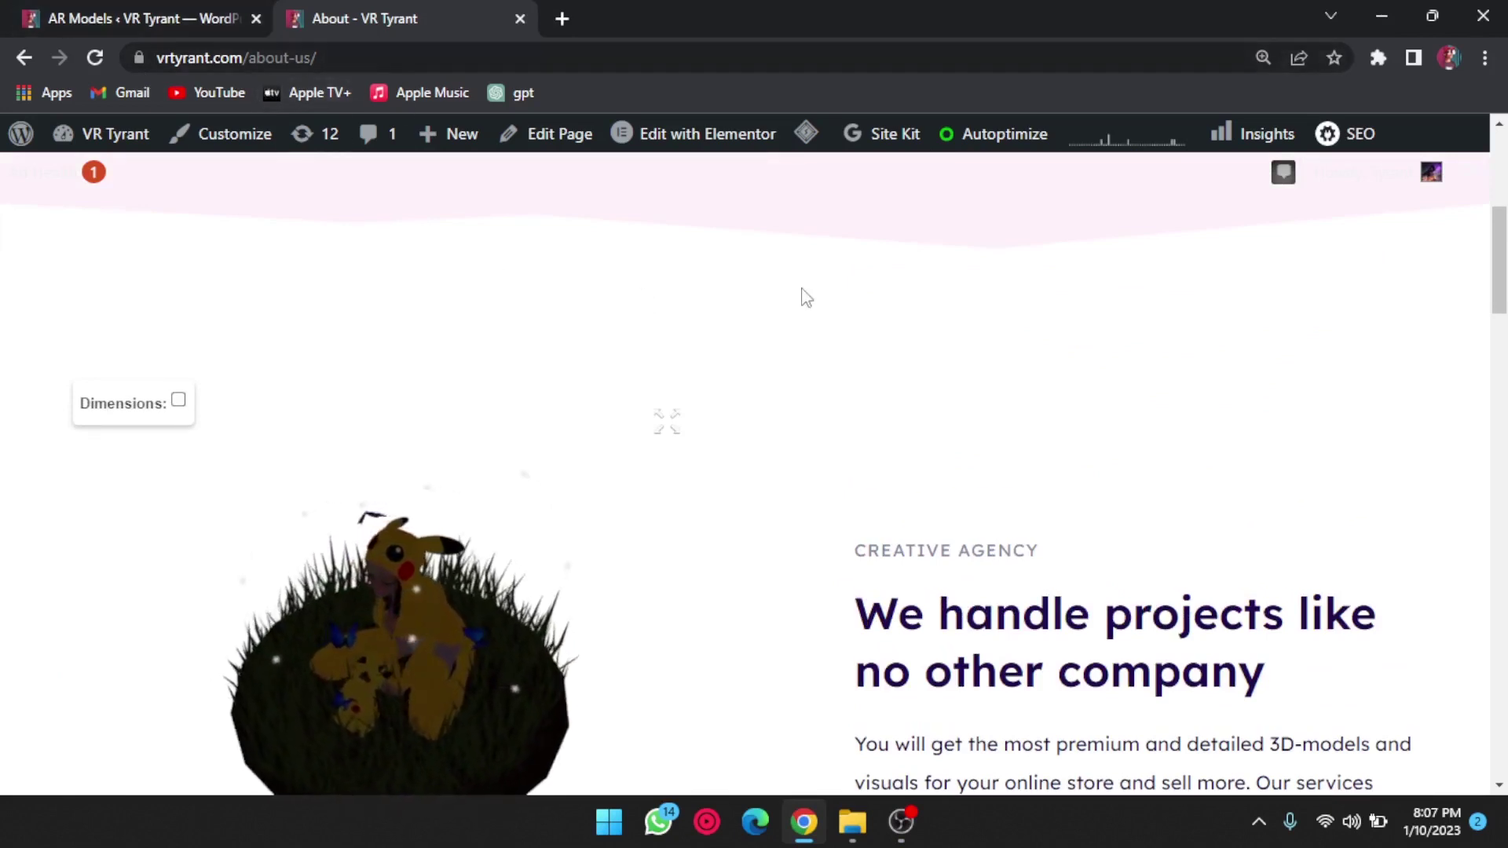
scroll(802, 295, down, 3)
drag(437, 320, 401, 321)
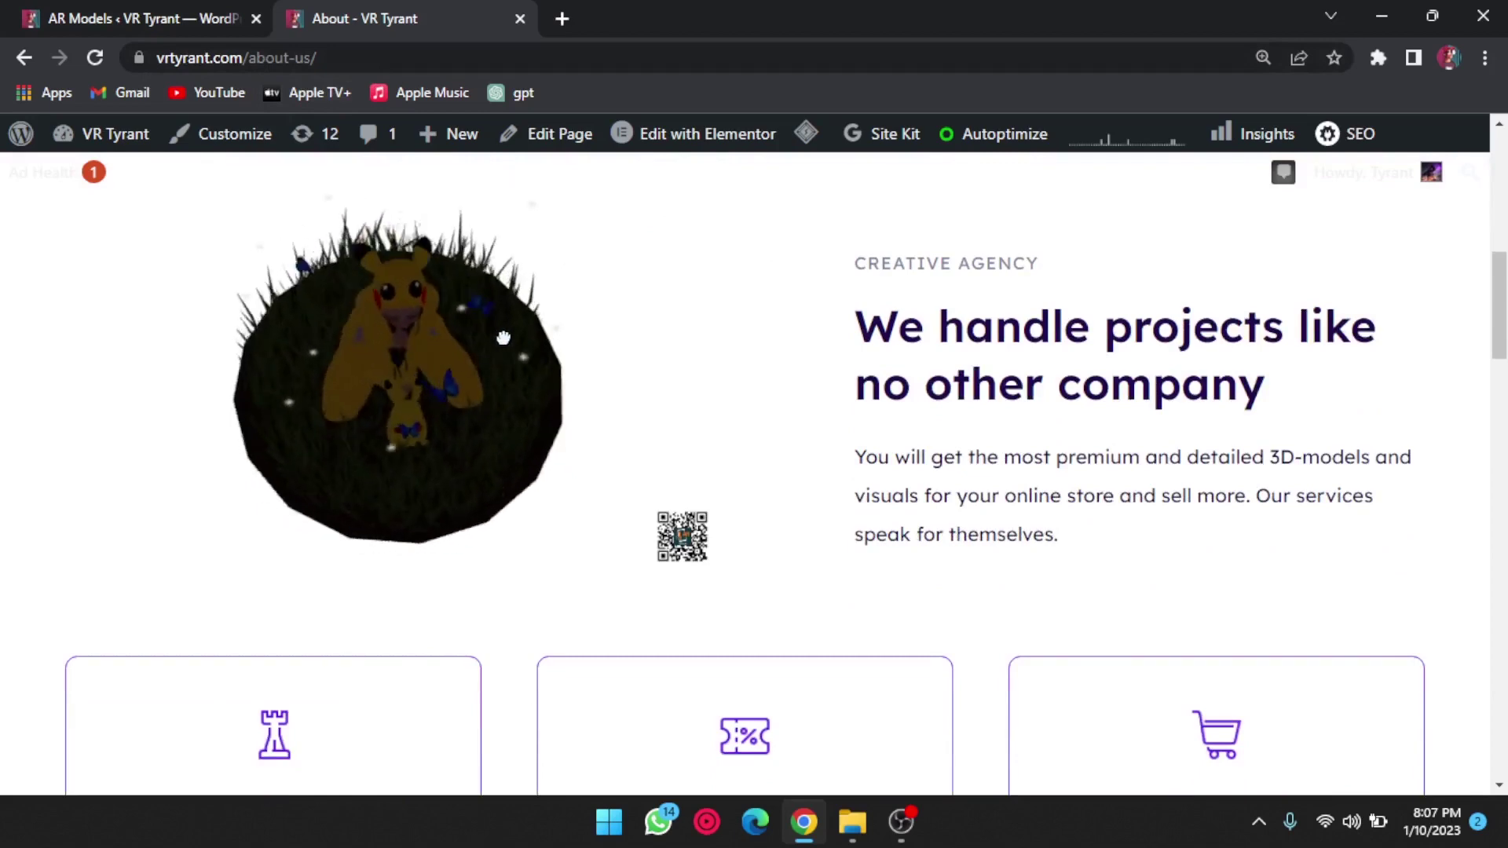
scroll(1058, 462, down, 5)
scroll(1058, 462, down, 3)
scroll(1057, 462, down, 3)
scroll(1057, 462, up, 2)
scroll(1057, 462, up, 1)
scroll(1058, 463, up, 4)
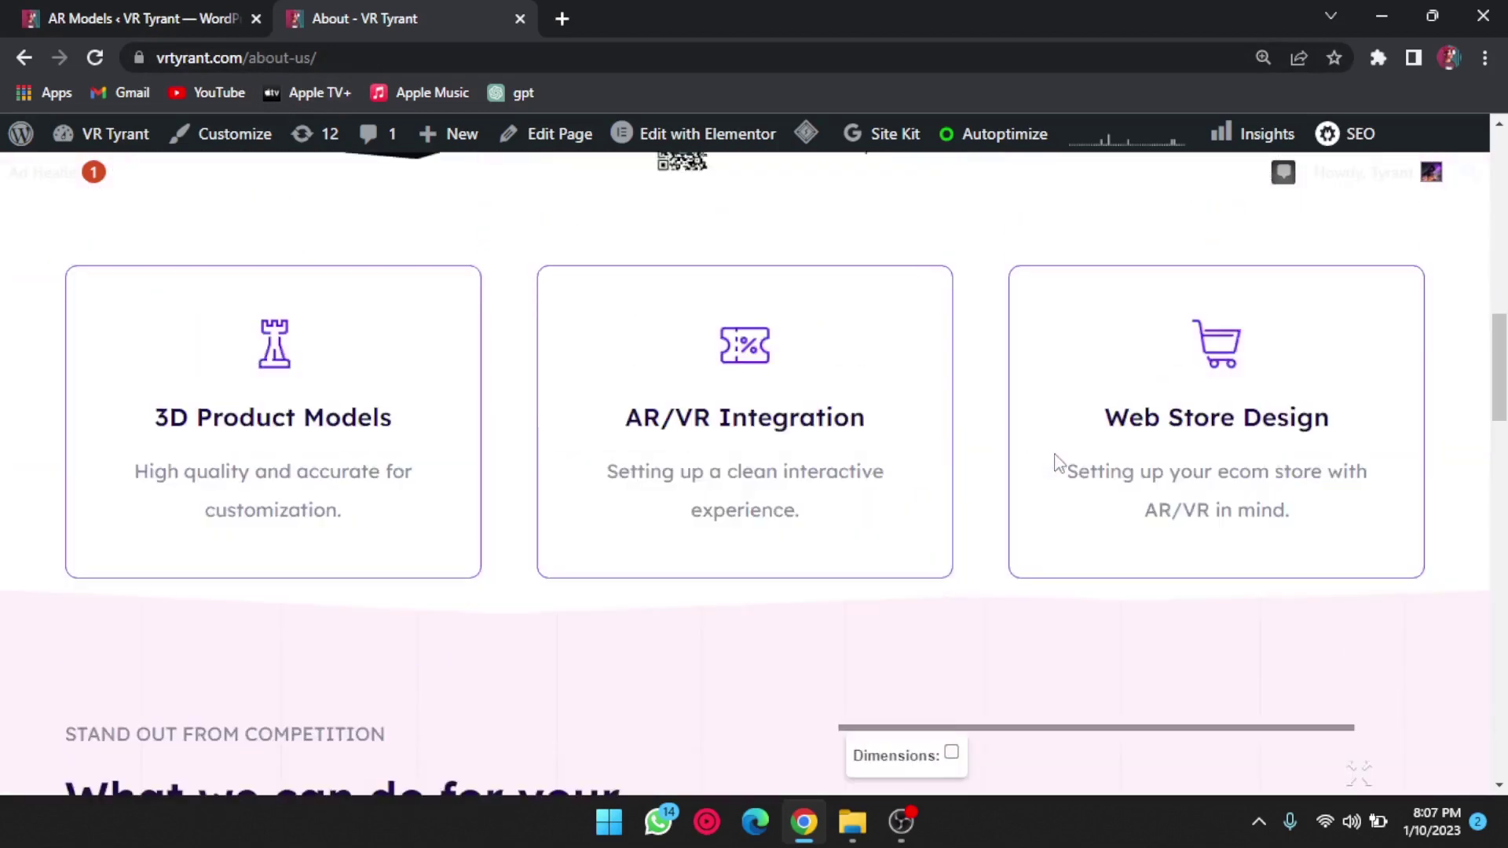
scroll(1058, 462, up, 4)
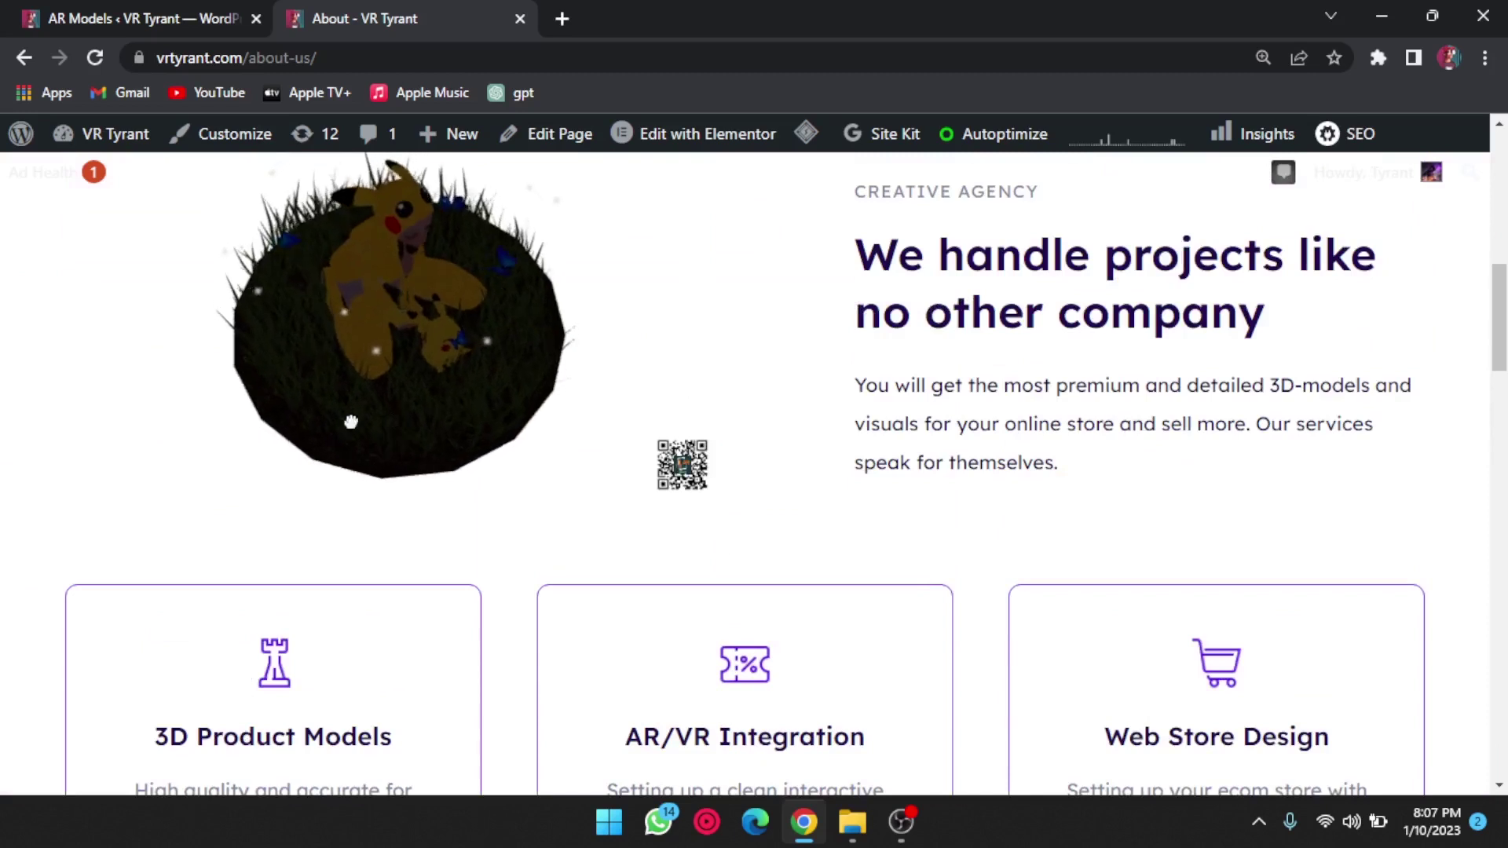
scroll(355, 418, up, 5)
scroll(313, 413, up, 5)
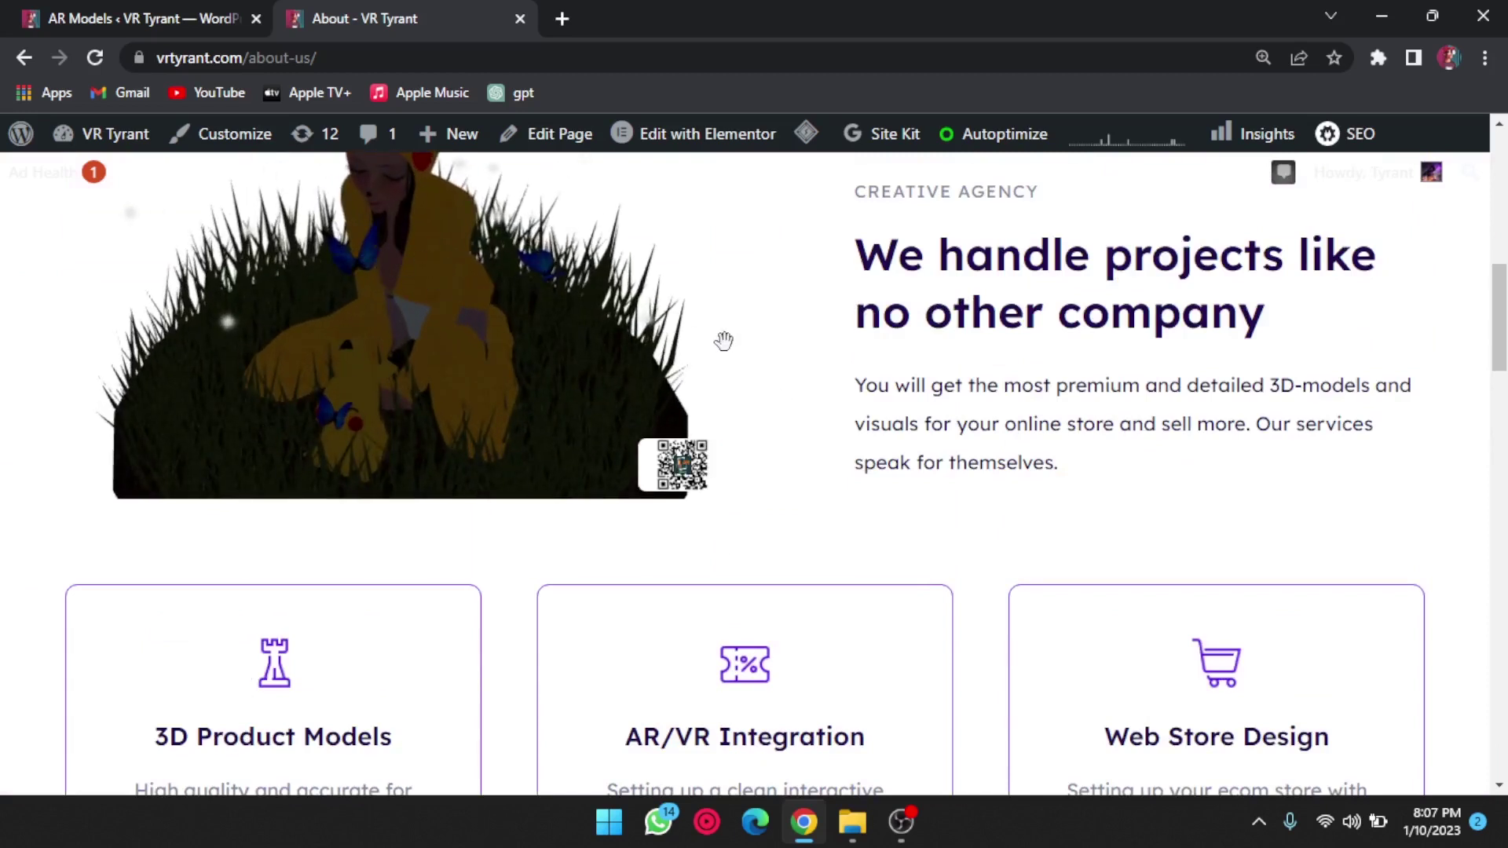
scroll(944, 310, up, 2)
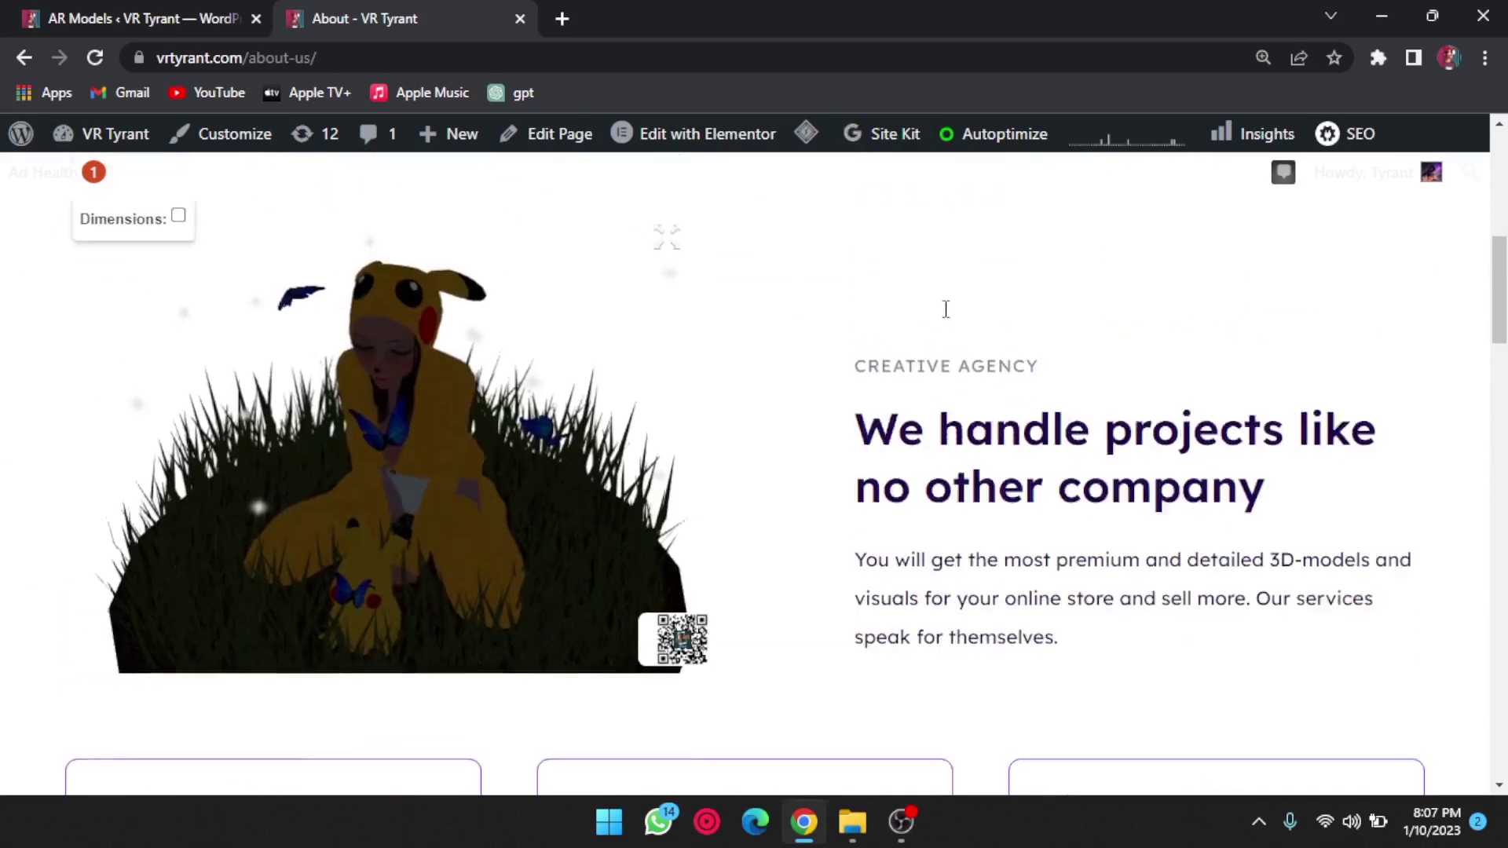
drag(283, 448, 346, 460)
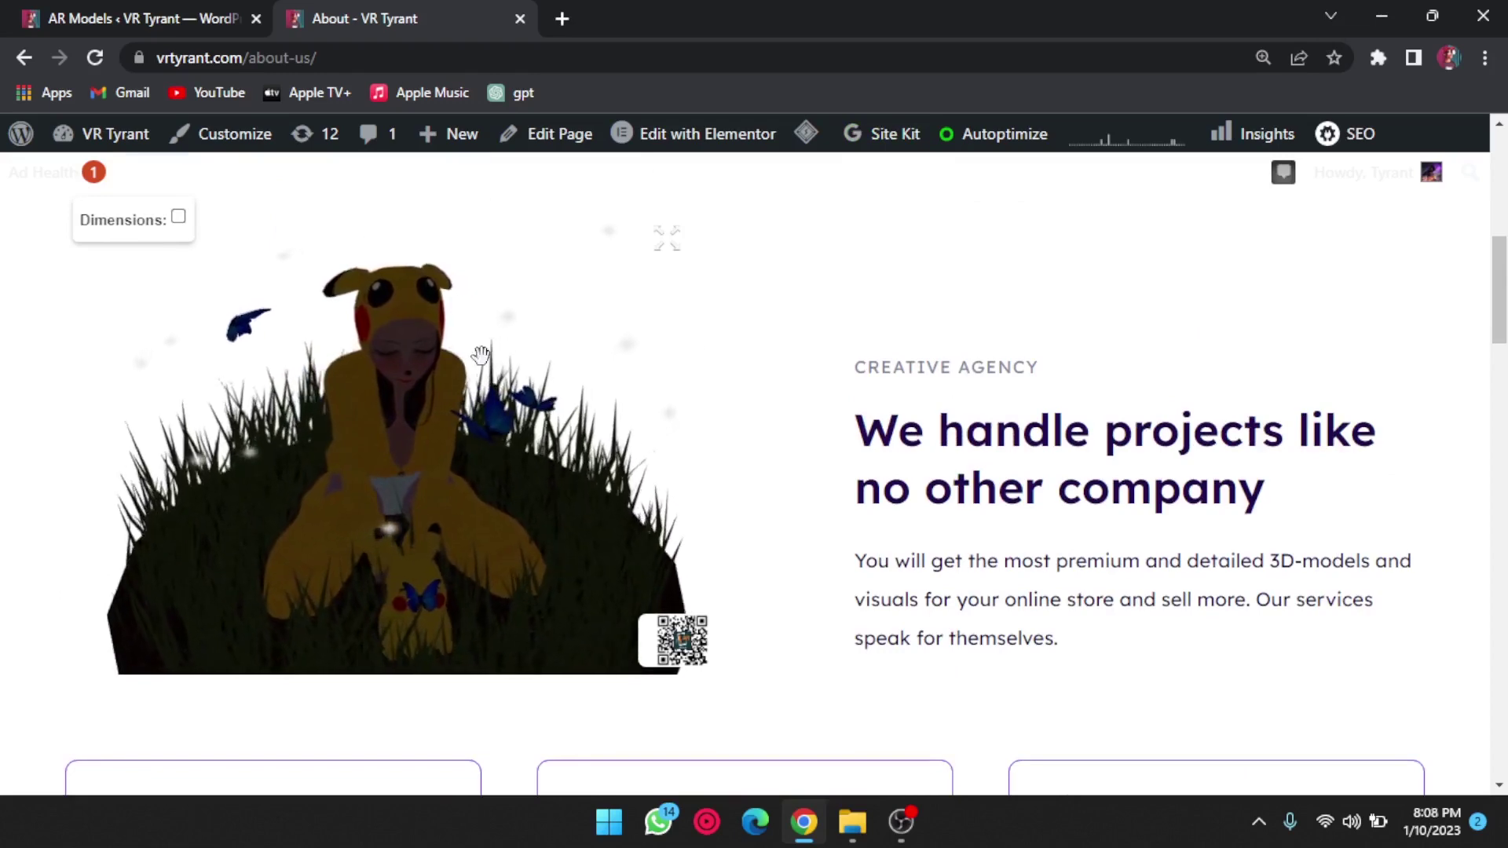
Search Plugins > Add New for 'ar for wordpress', then return to the AR Models list
click(142, 19)
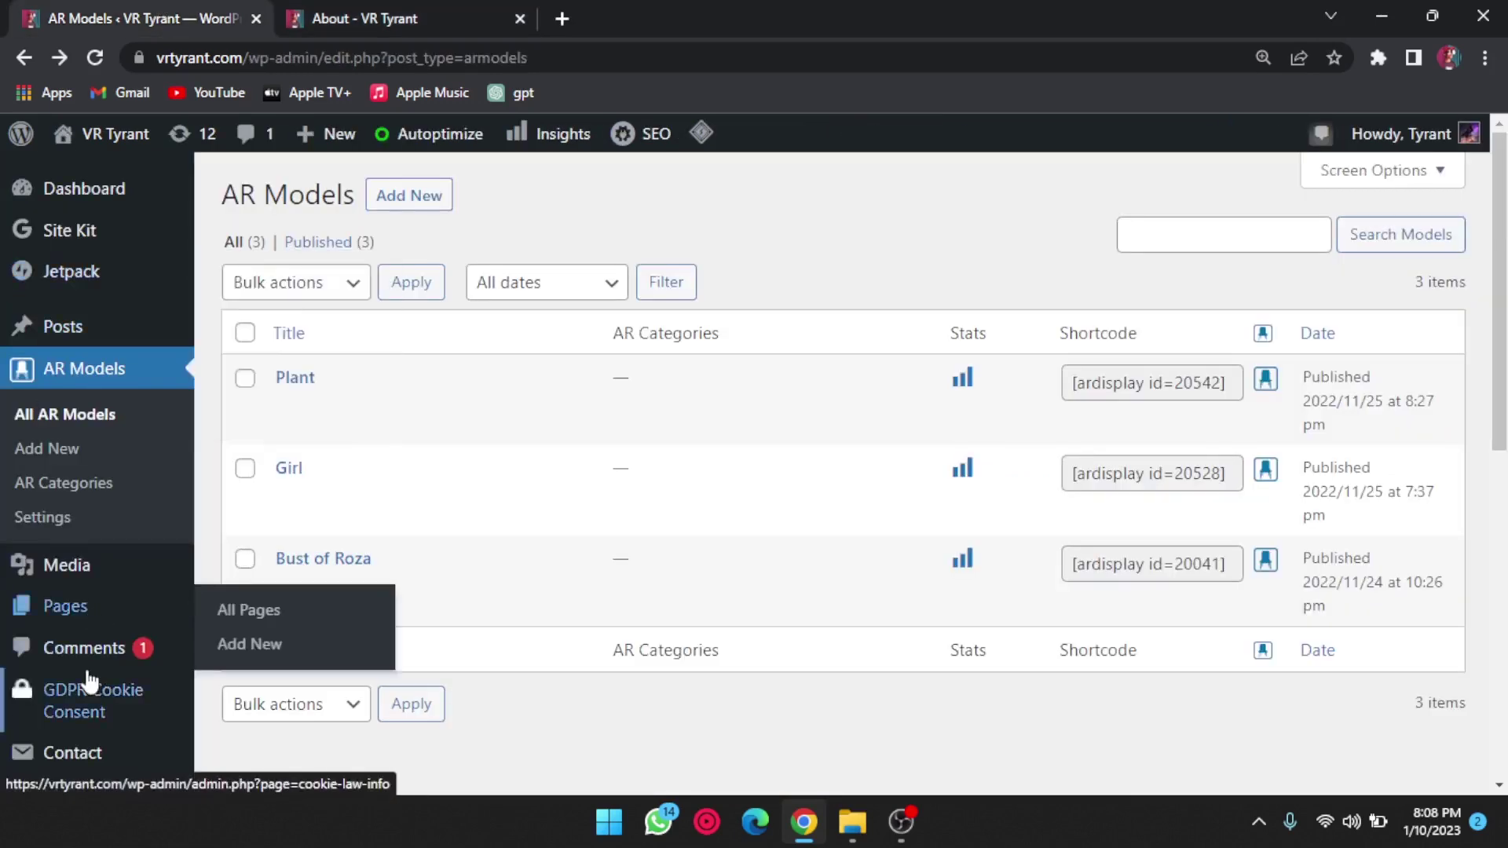
scroll(91, 620, down, 3)
scroll(68, 678, down, 2)
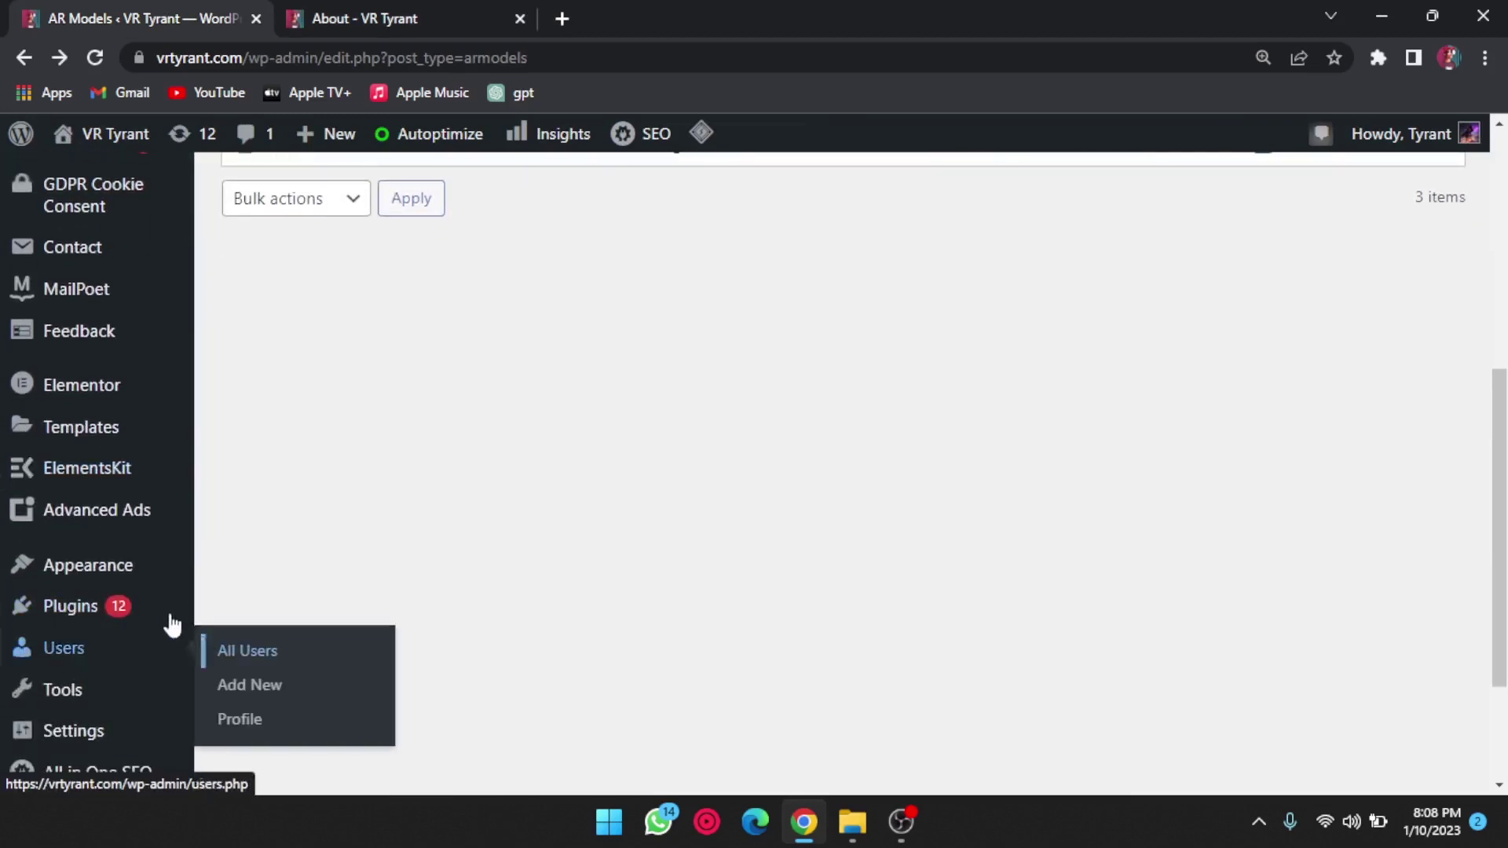
mouse_move(70, 606)
click(250, 645)
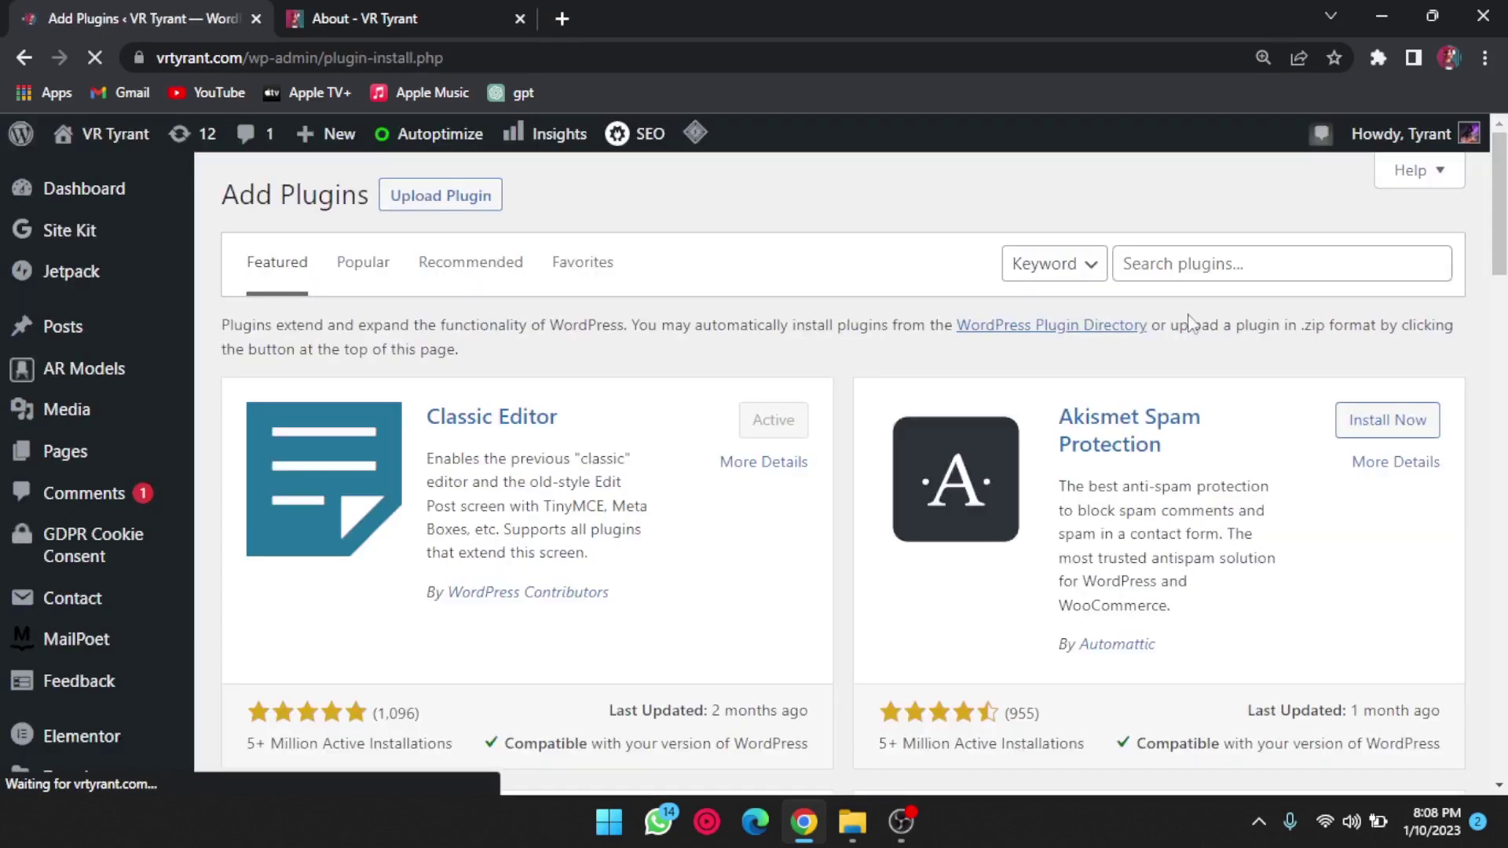
click(1234, 267)
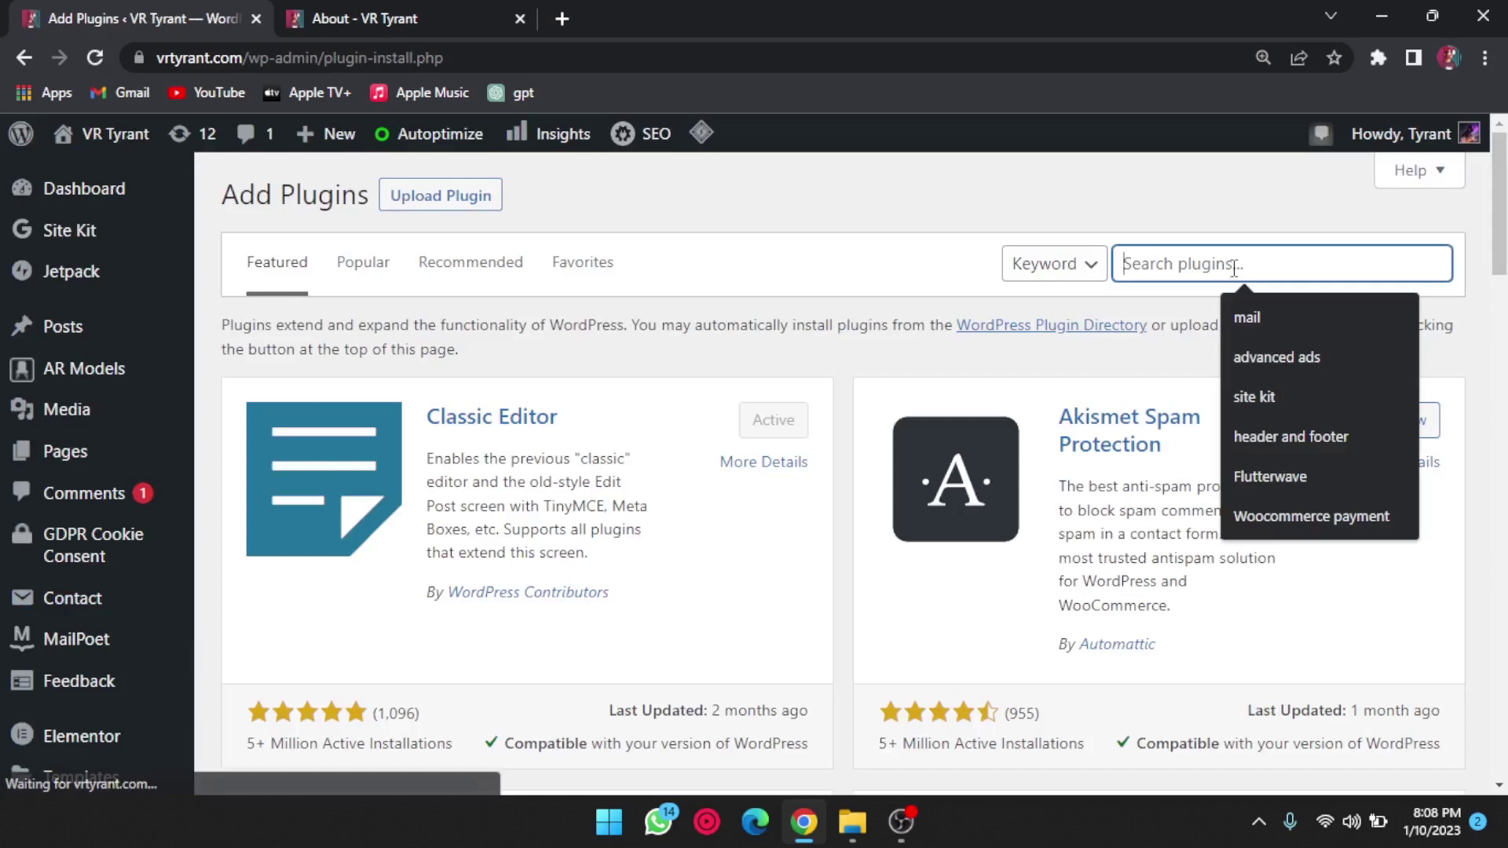
text(ar for wordpress)
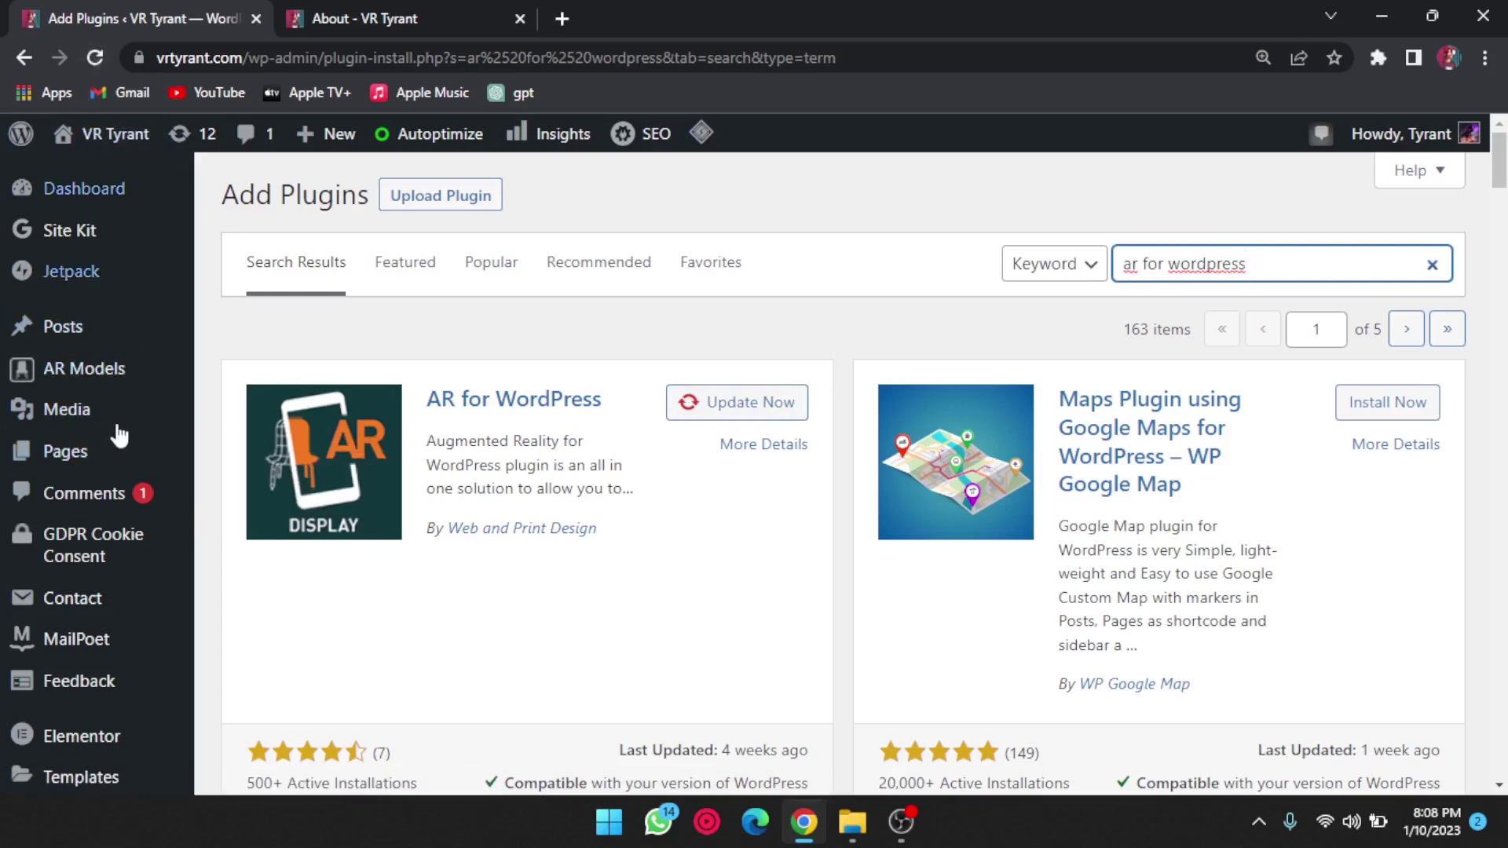
mouse_move(83, 369)
click(52, 377)
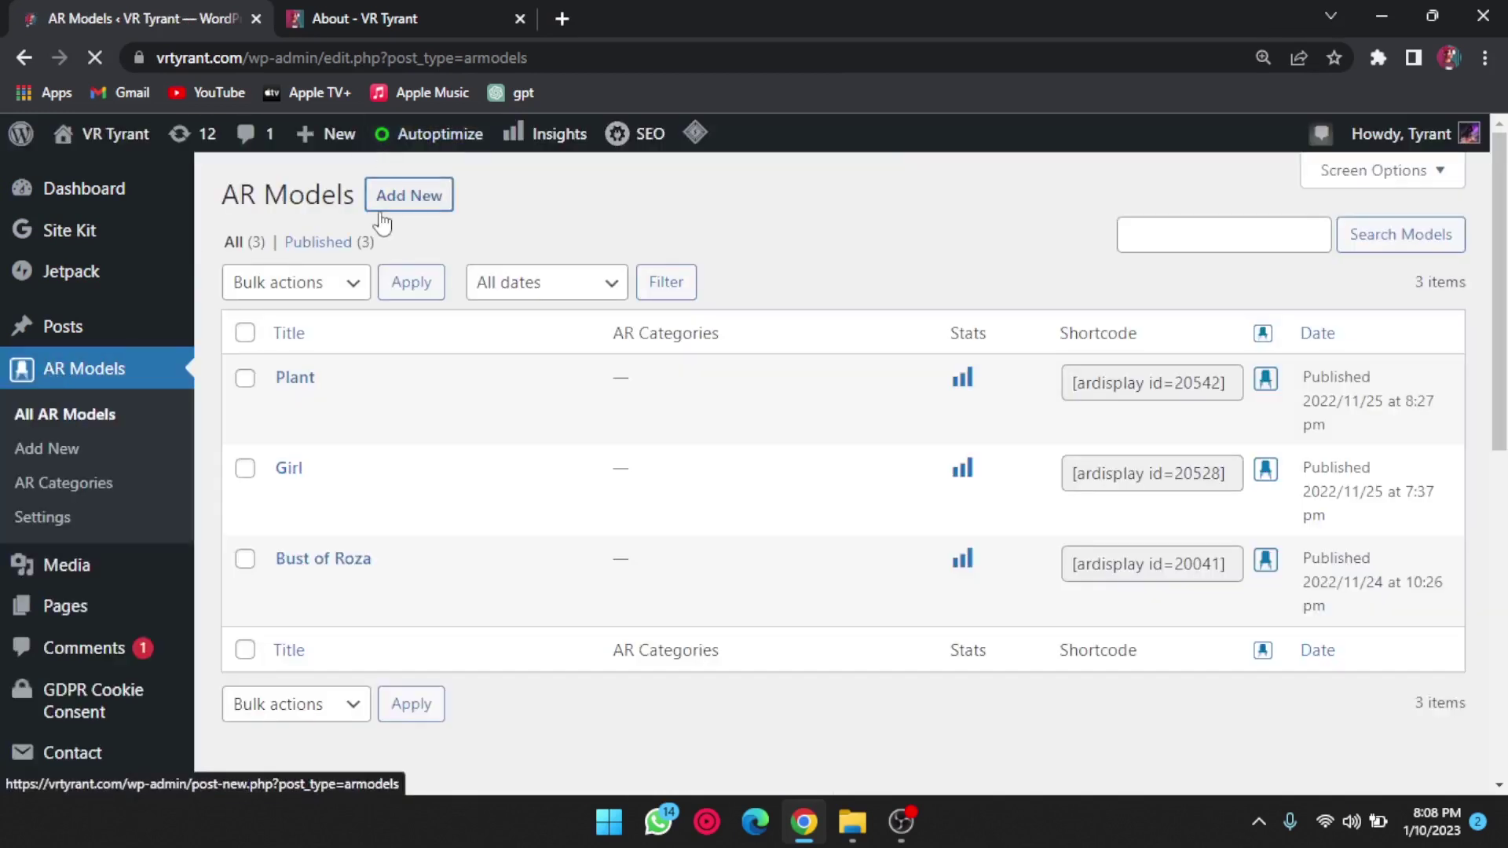
Start a new AR model titled 'planttest', rotating the About page's girl model in between
click(408, 196)
click(389, 18)
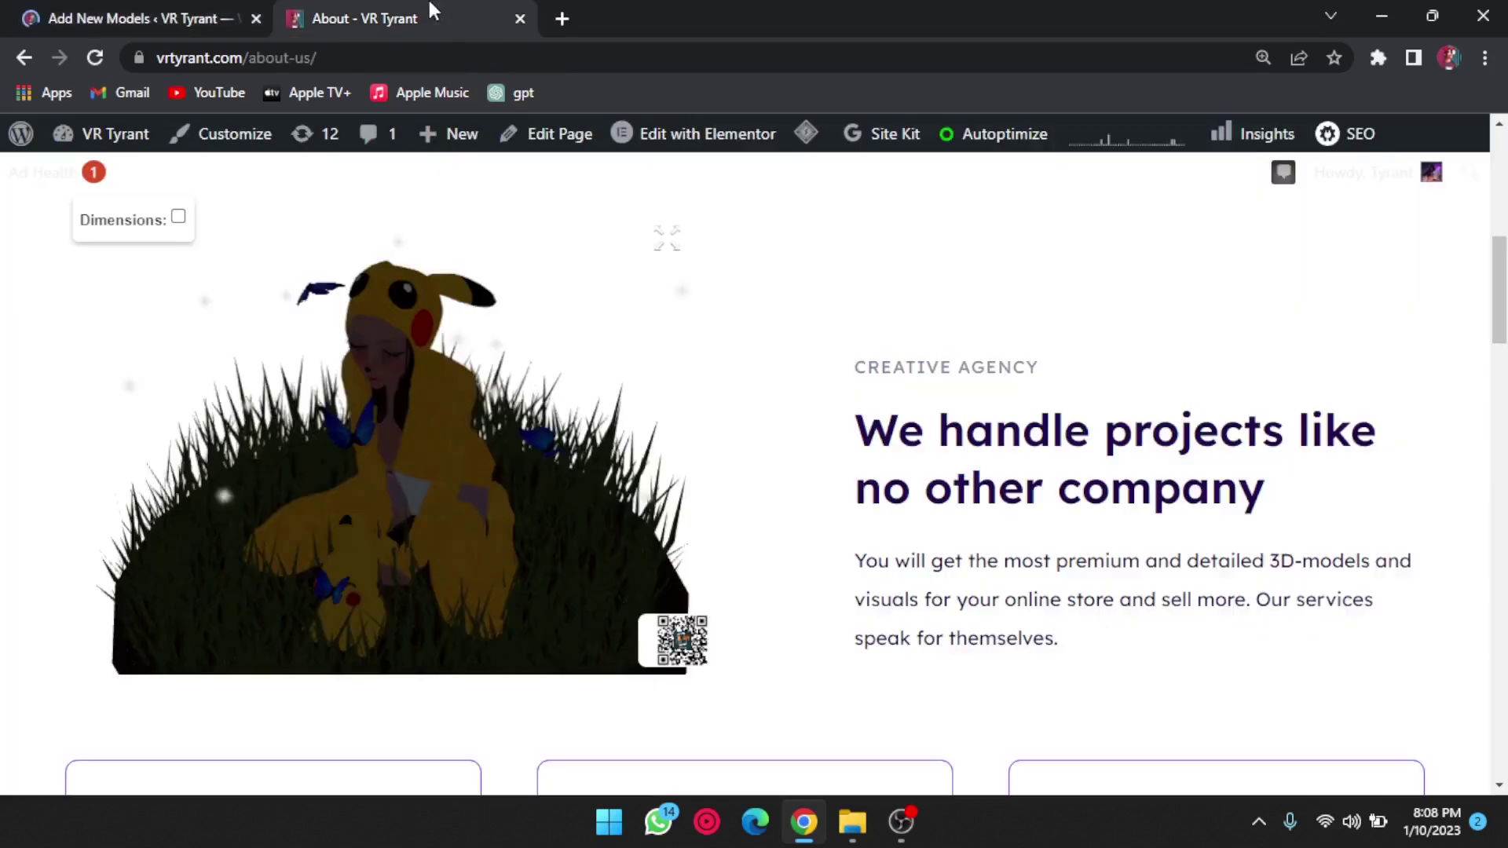
mouse_move(390, 354)
mouse_down()
mouse_move(492, 326)
mouse_move(518, 342)
mouse_up()
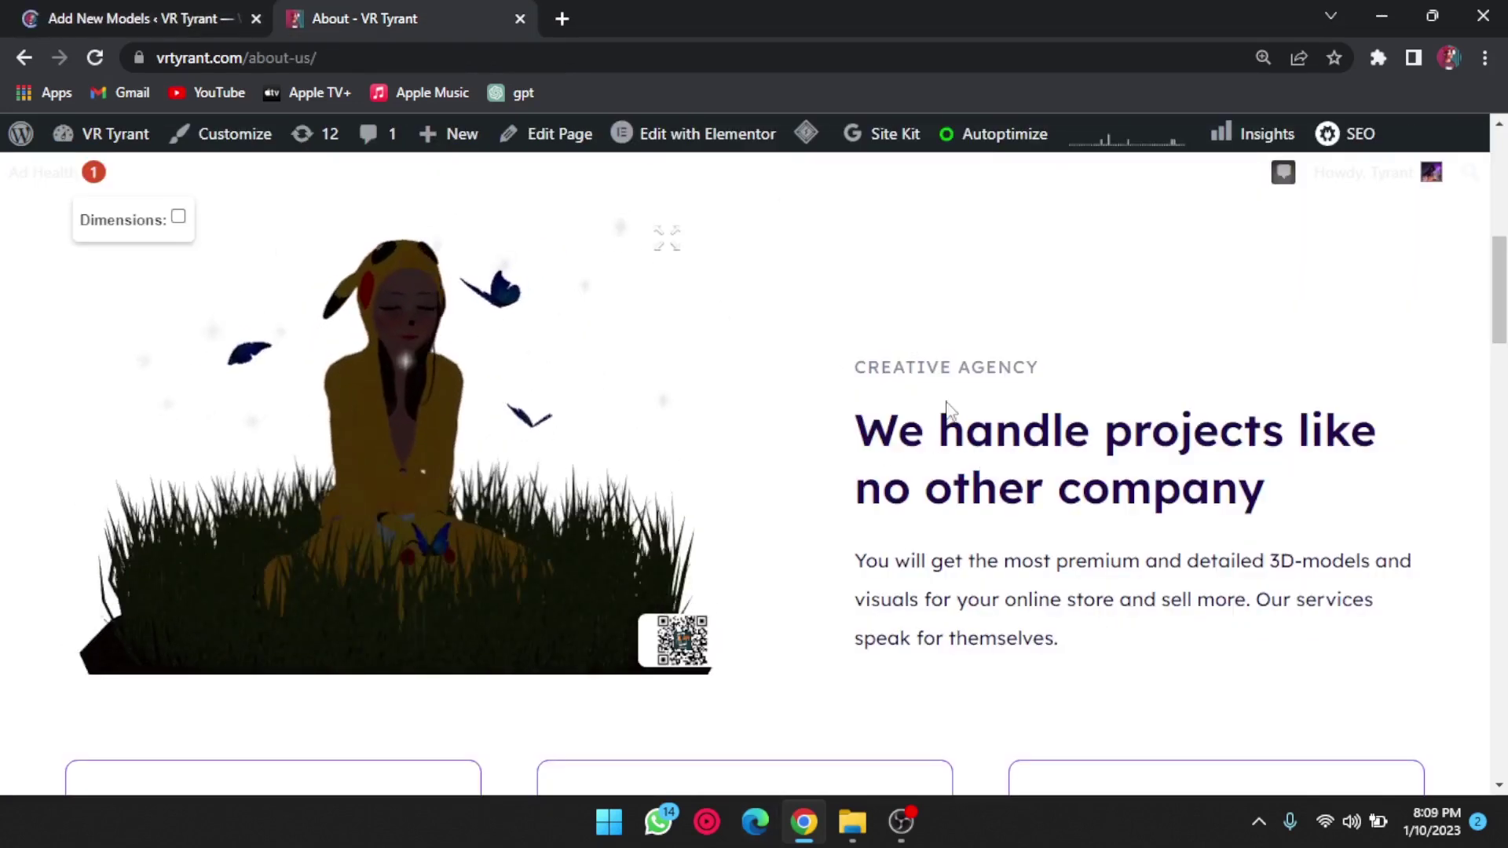
scroll(949, 406, up, 5)
scroll(931, 389, up, 1)
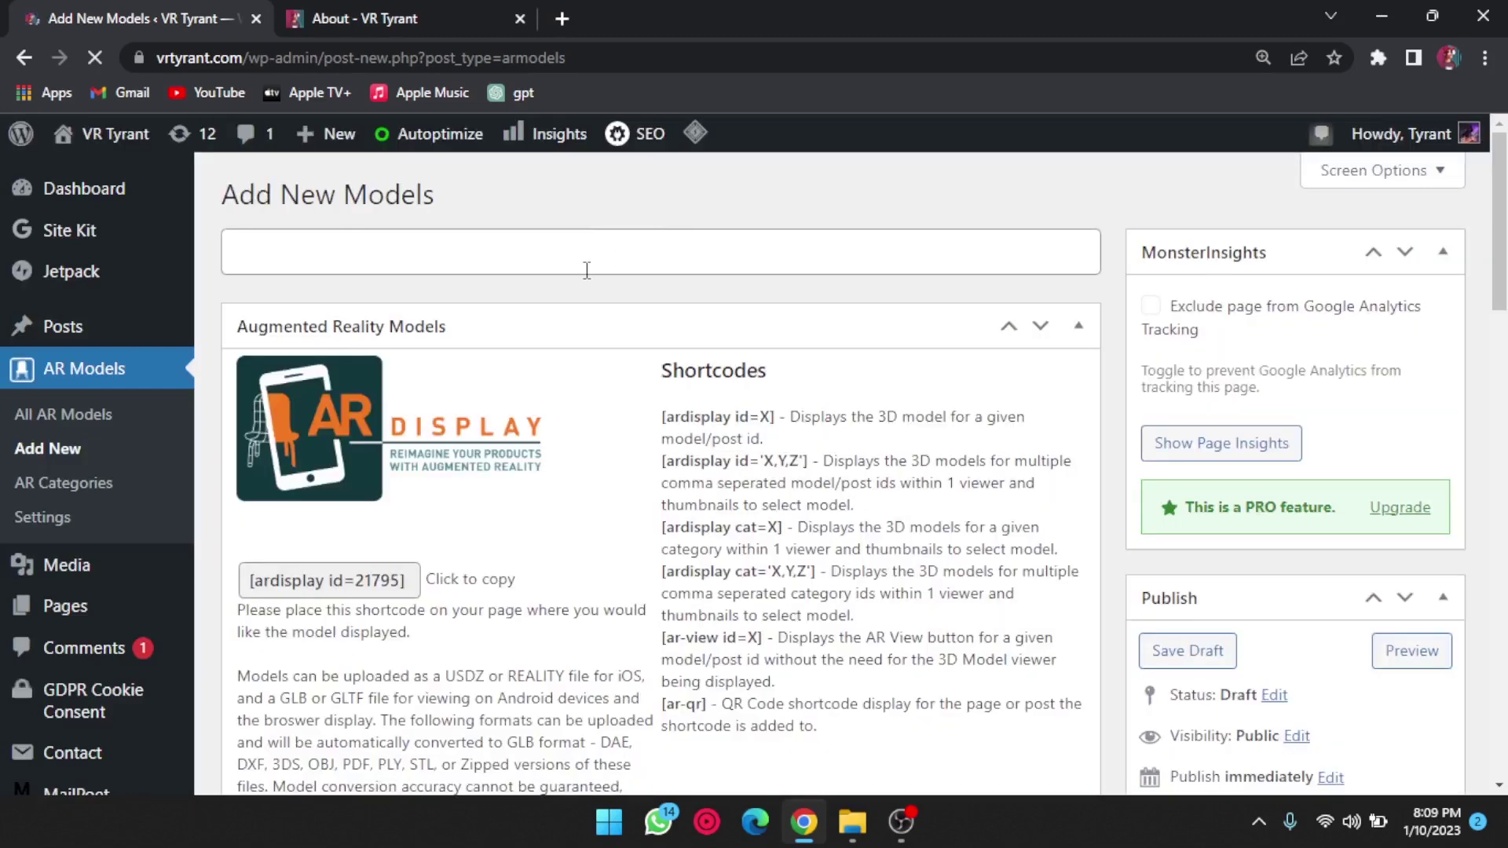
click(586, 271)
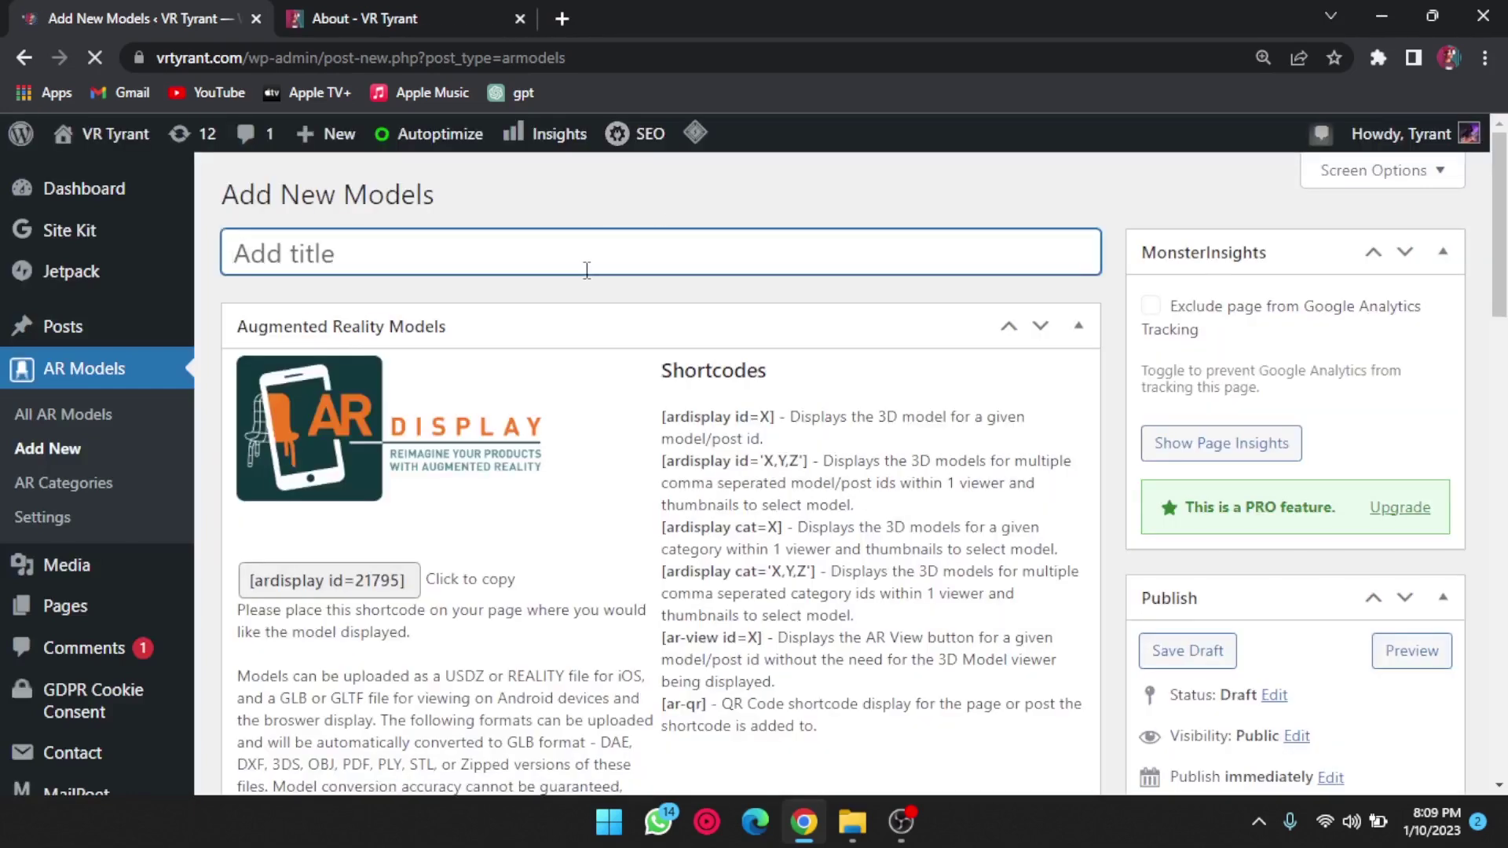
text(plant2)
scroll(585, 271, down, 5)
scroll(586, 272, down, 1)
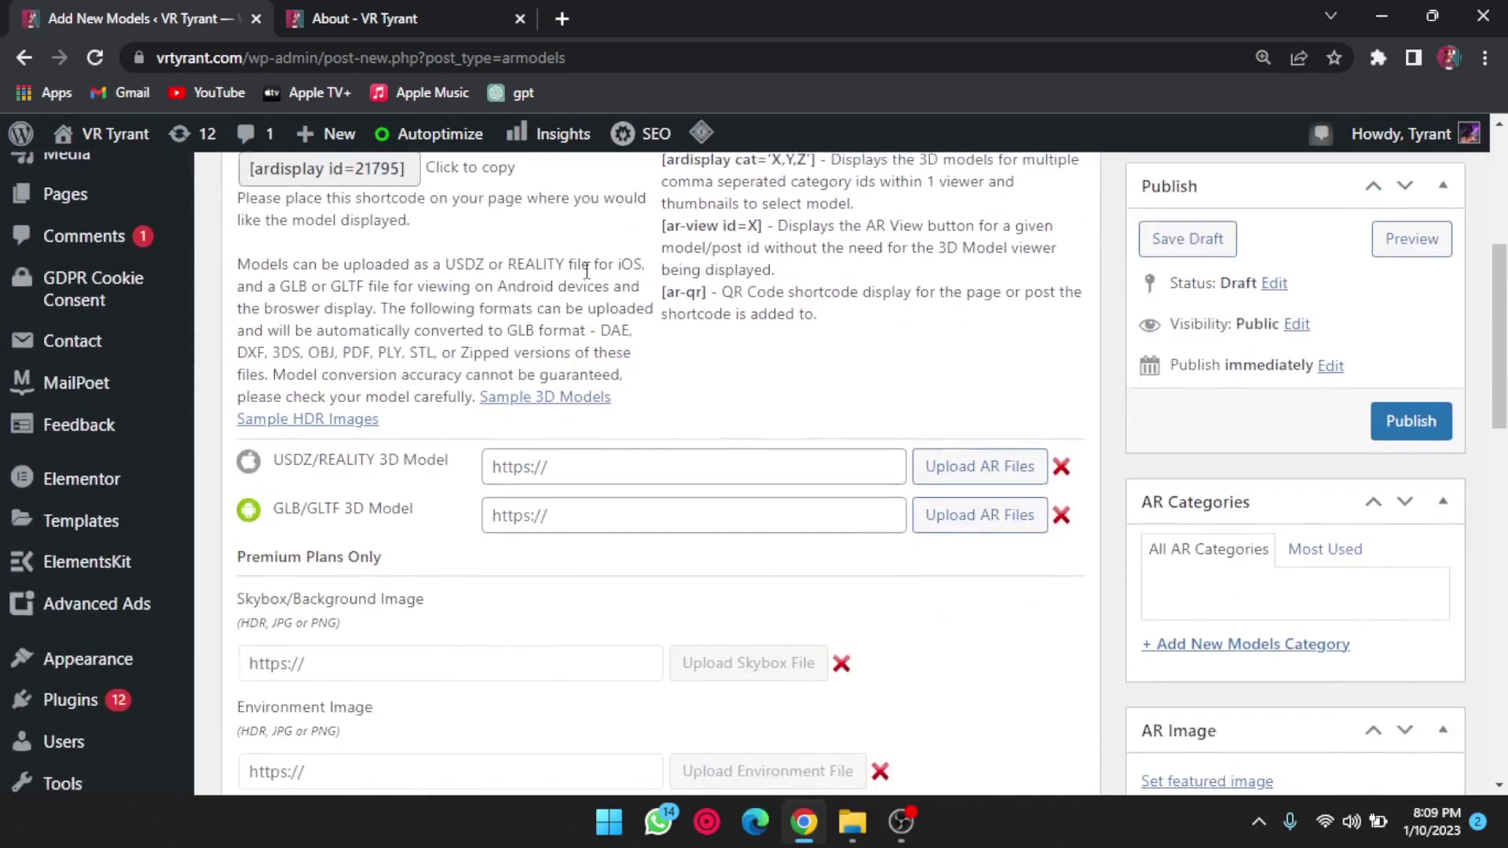
scroll(586, 271, up, 8)
text(test)
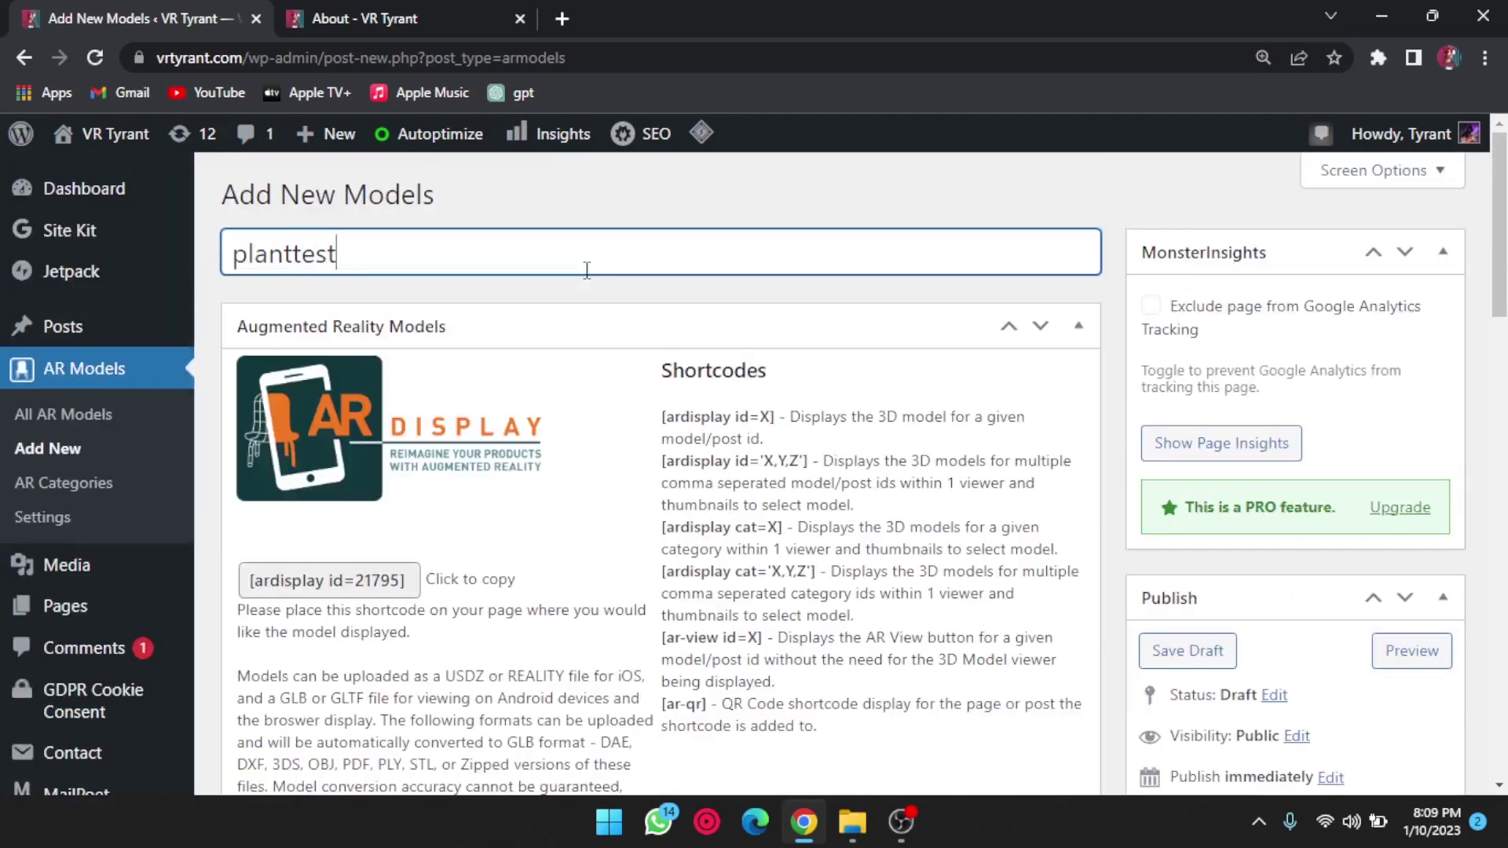
scroll(731, 425, down, 3)
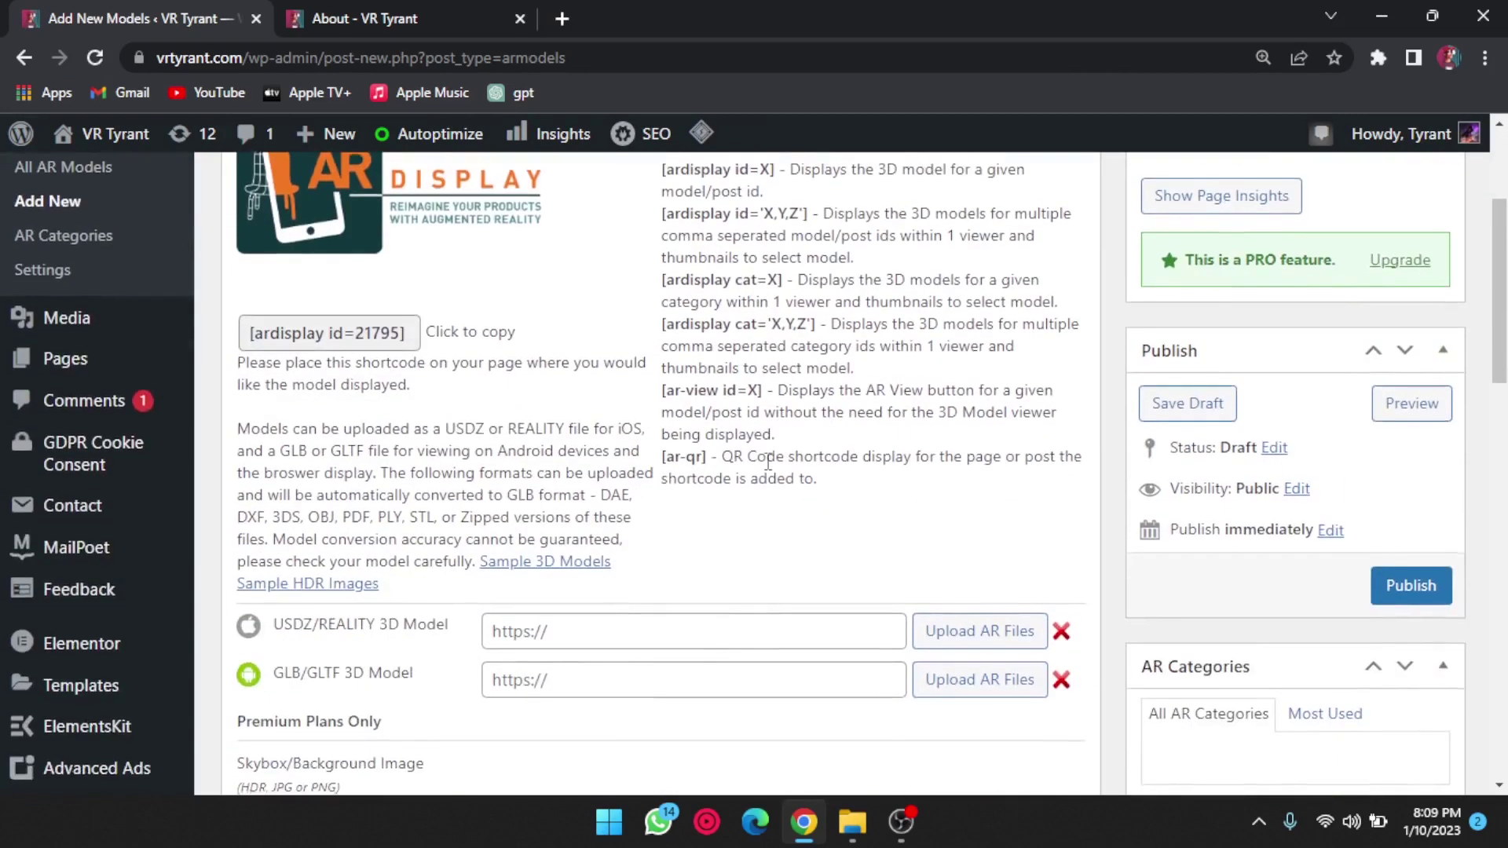
scroll(767, 463, down, 1)
scroll(768, 463, up, 5)
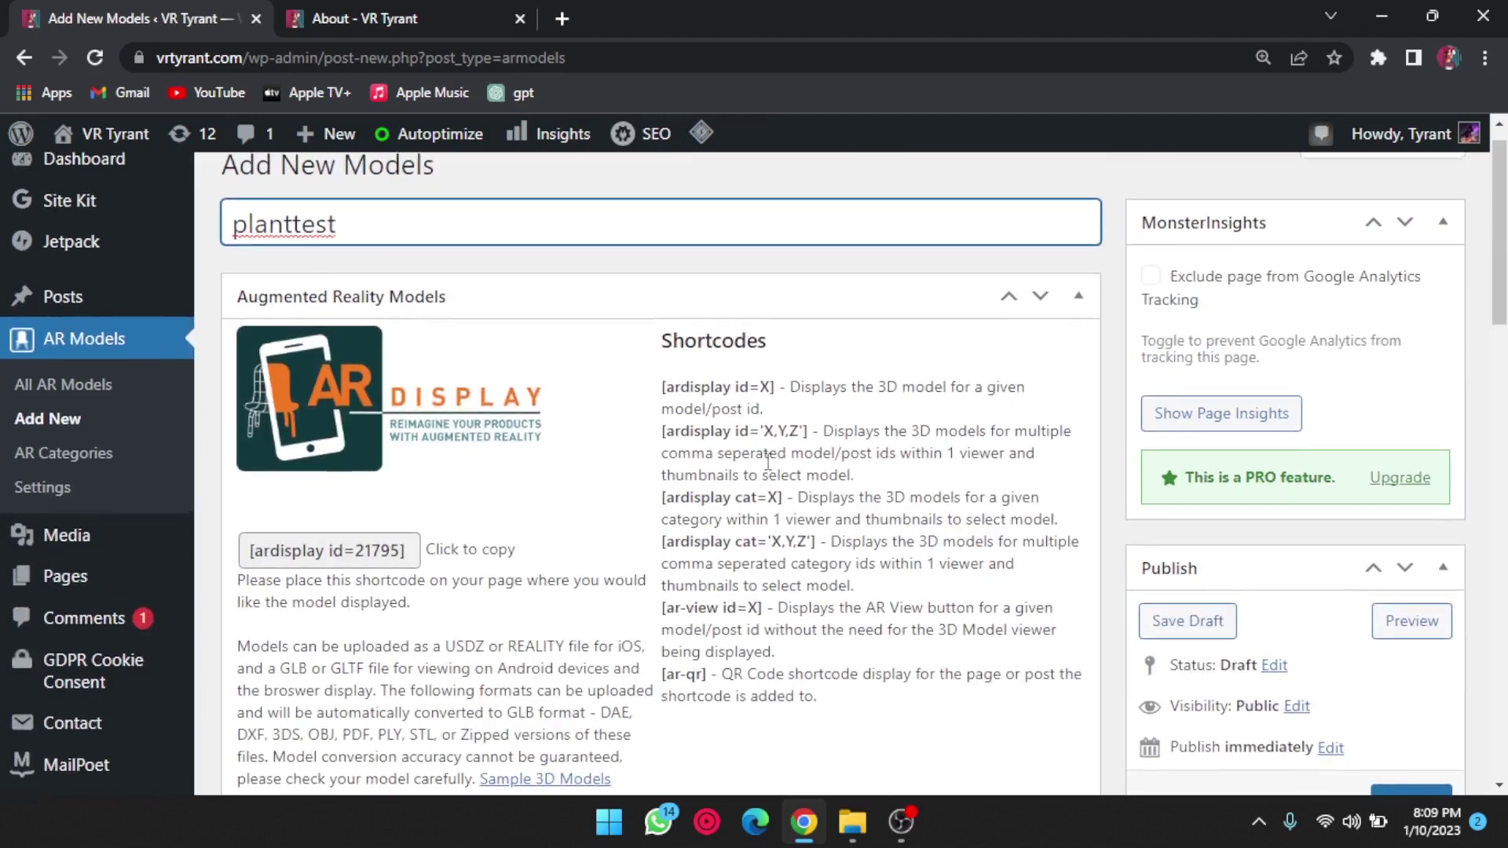
scroll(767, 463, down, 2)
scroll(767, 463, down, 2)
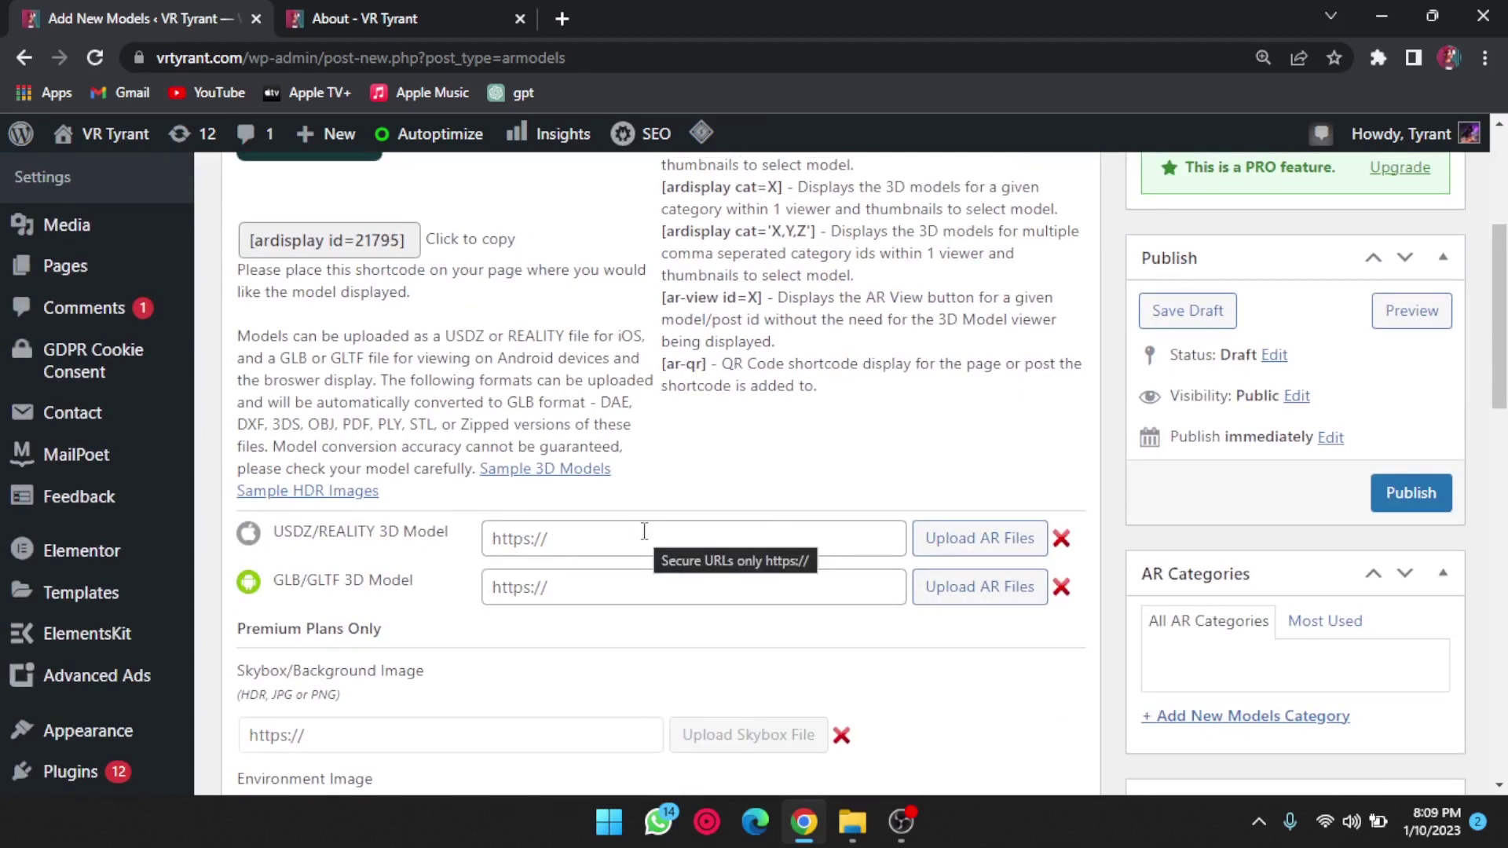
Visit the site's Contact page, then return to the planttest AR model form
click(377, 18)
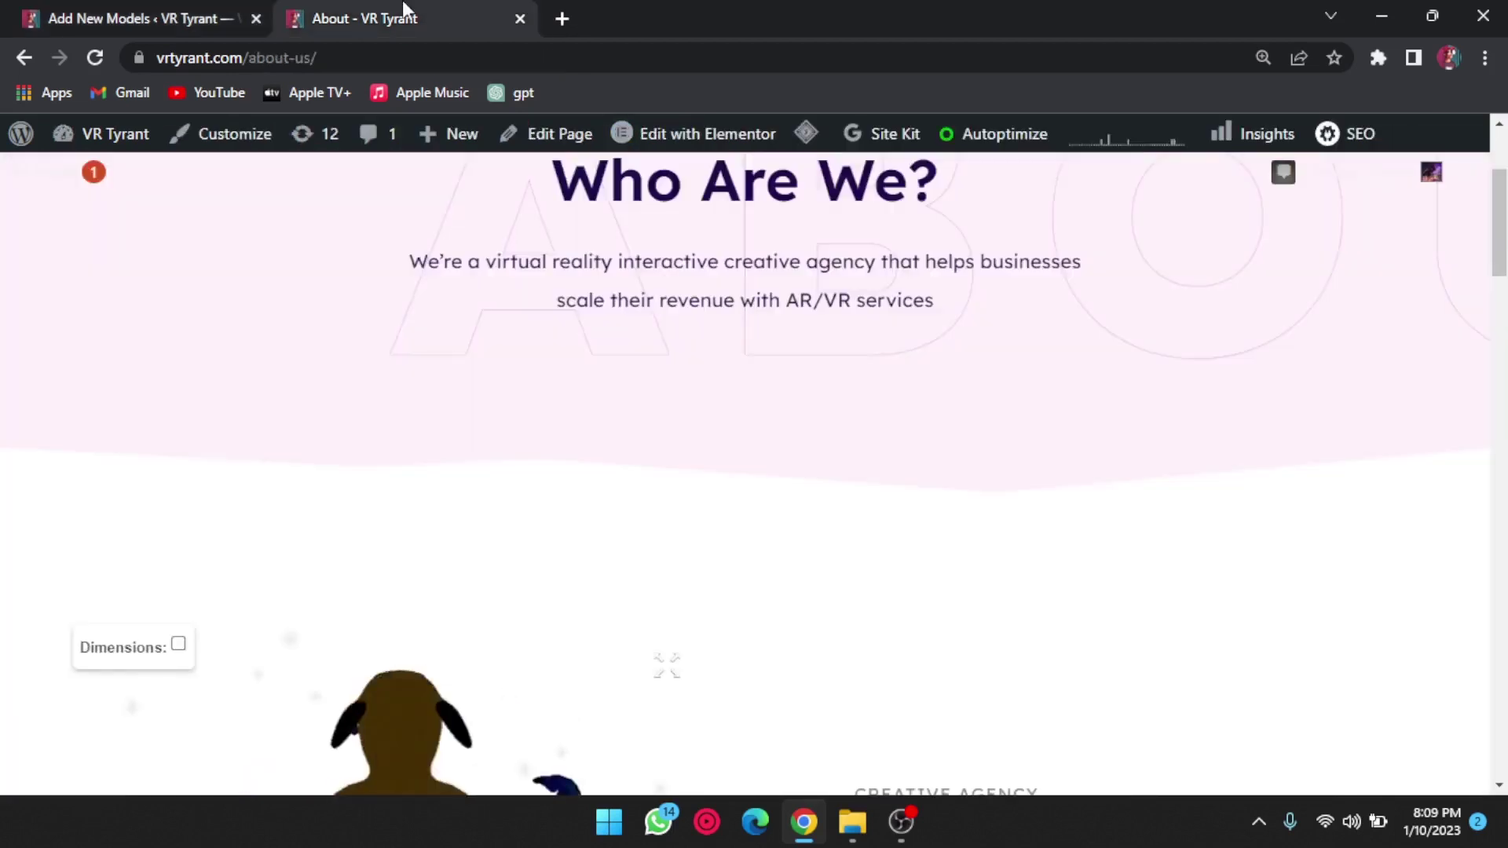
scroll(1034, 398, up, 3)
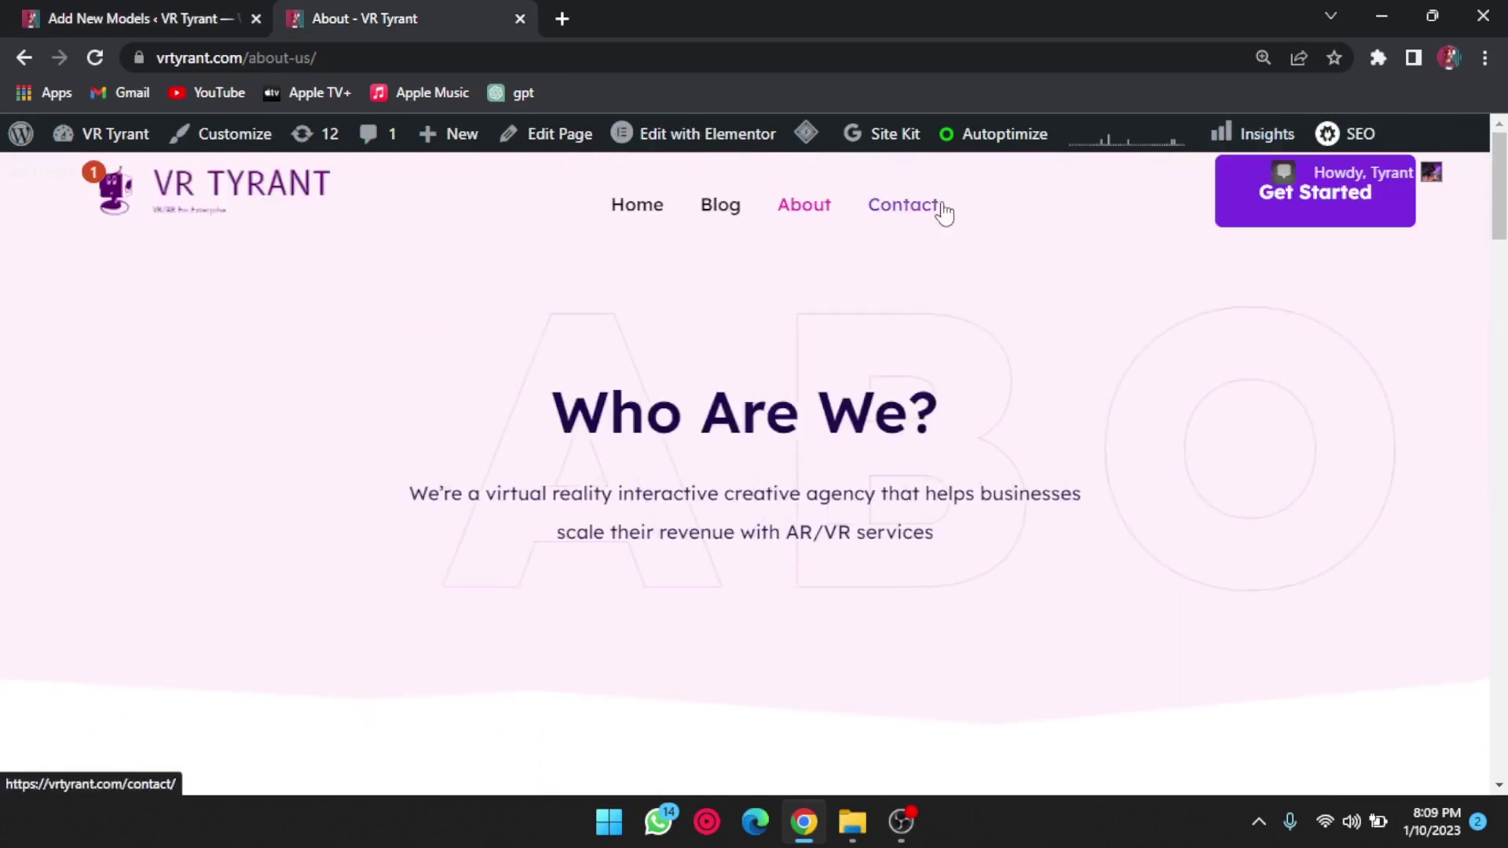
click(907, 206)
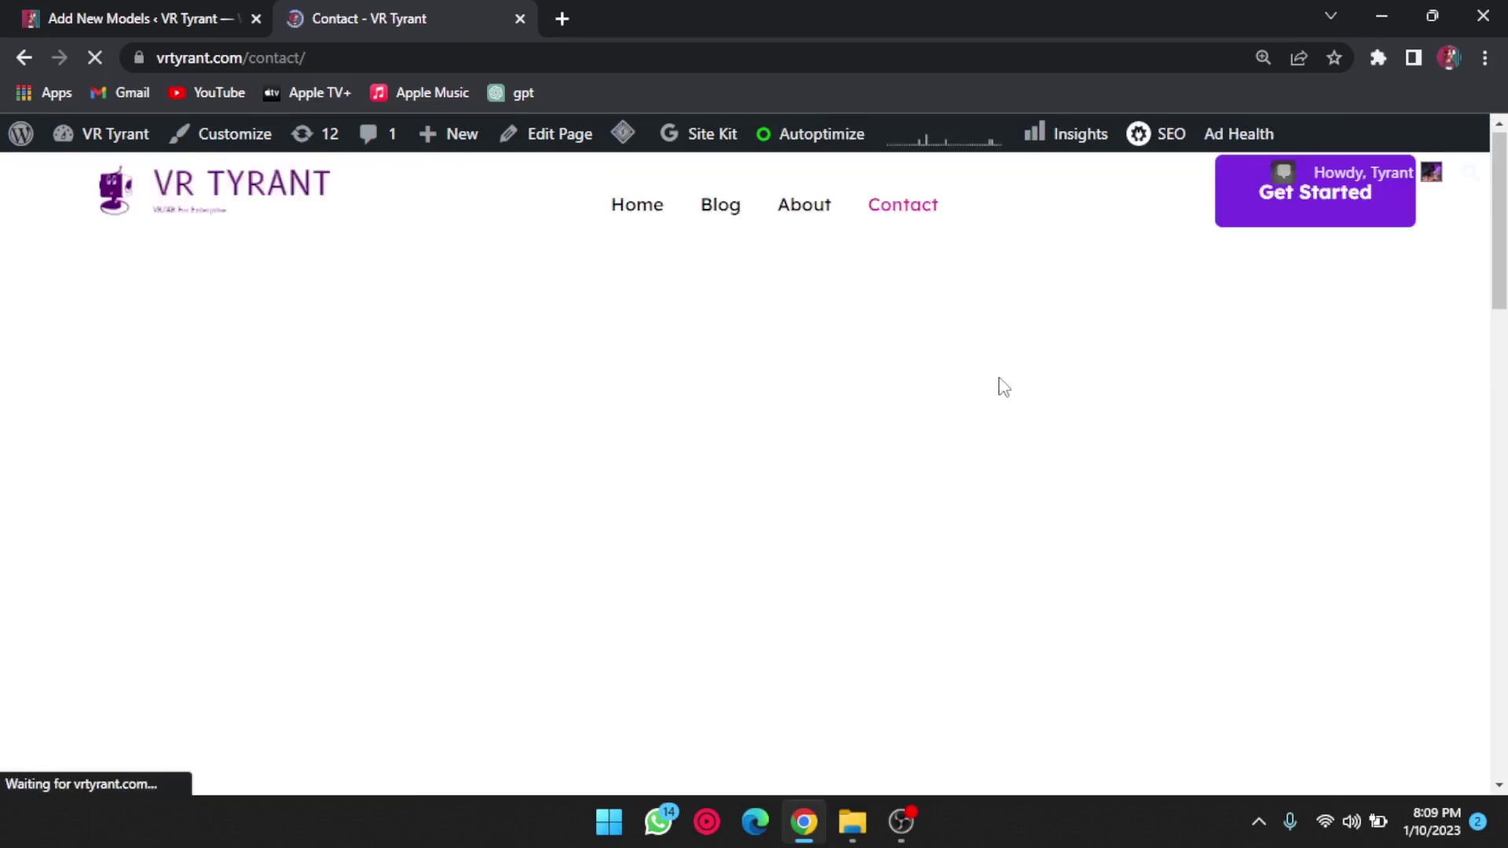
click(98, 17)
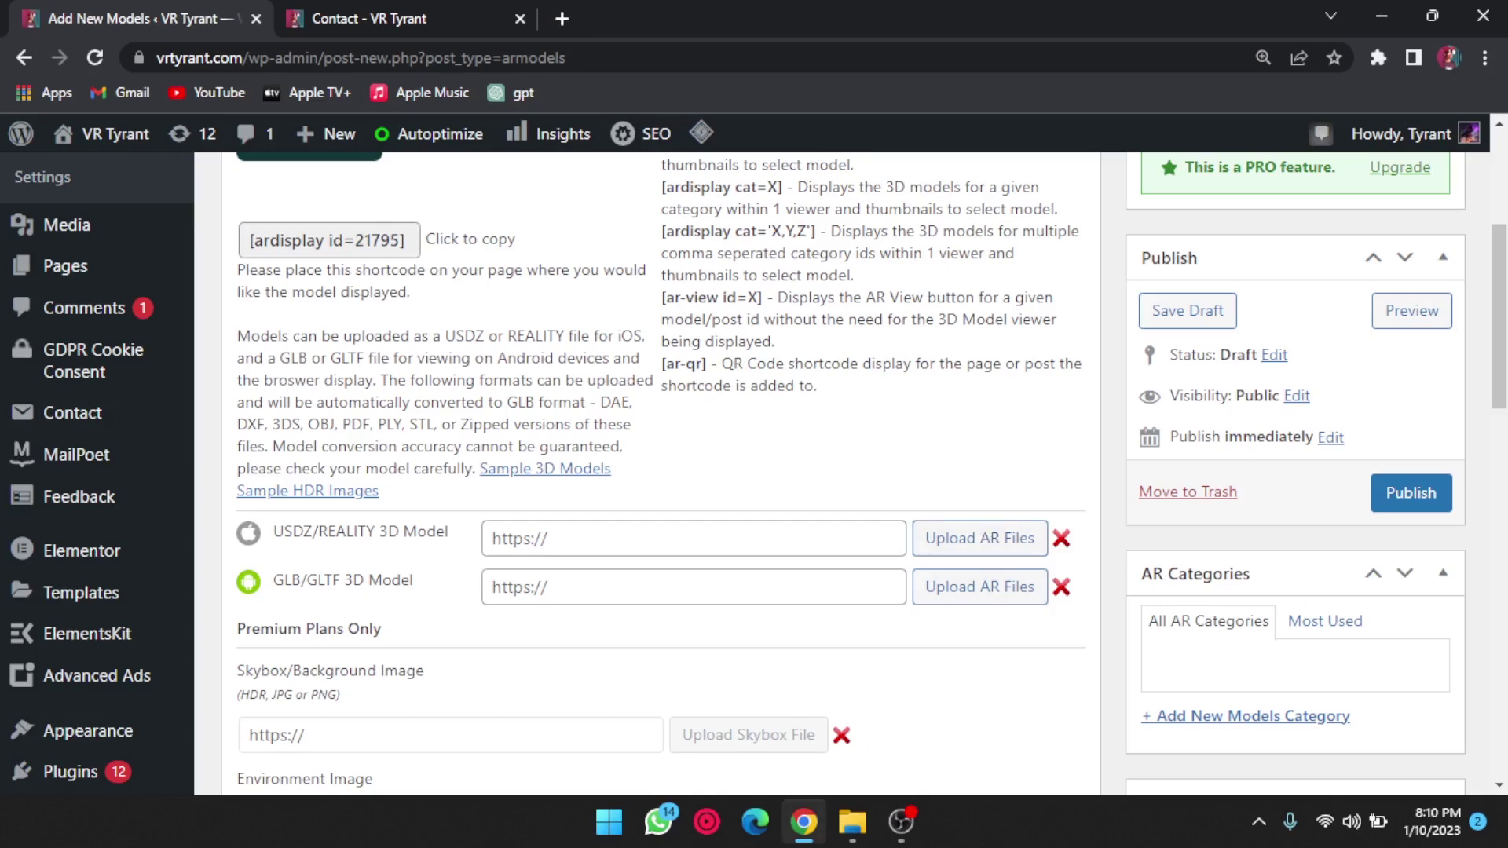
Upload Pothos_Potted_Plant_-_Money_Plant.usdz from Downloads and choose it as the USDZ/REALITY model
click(852, 821)
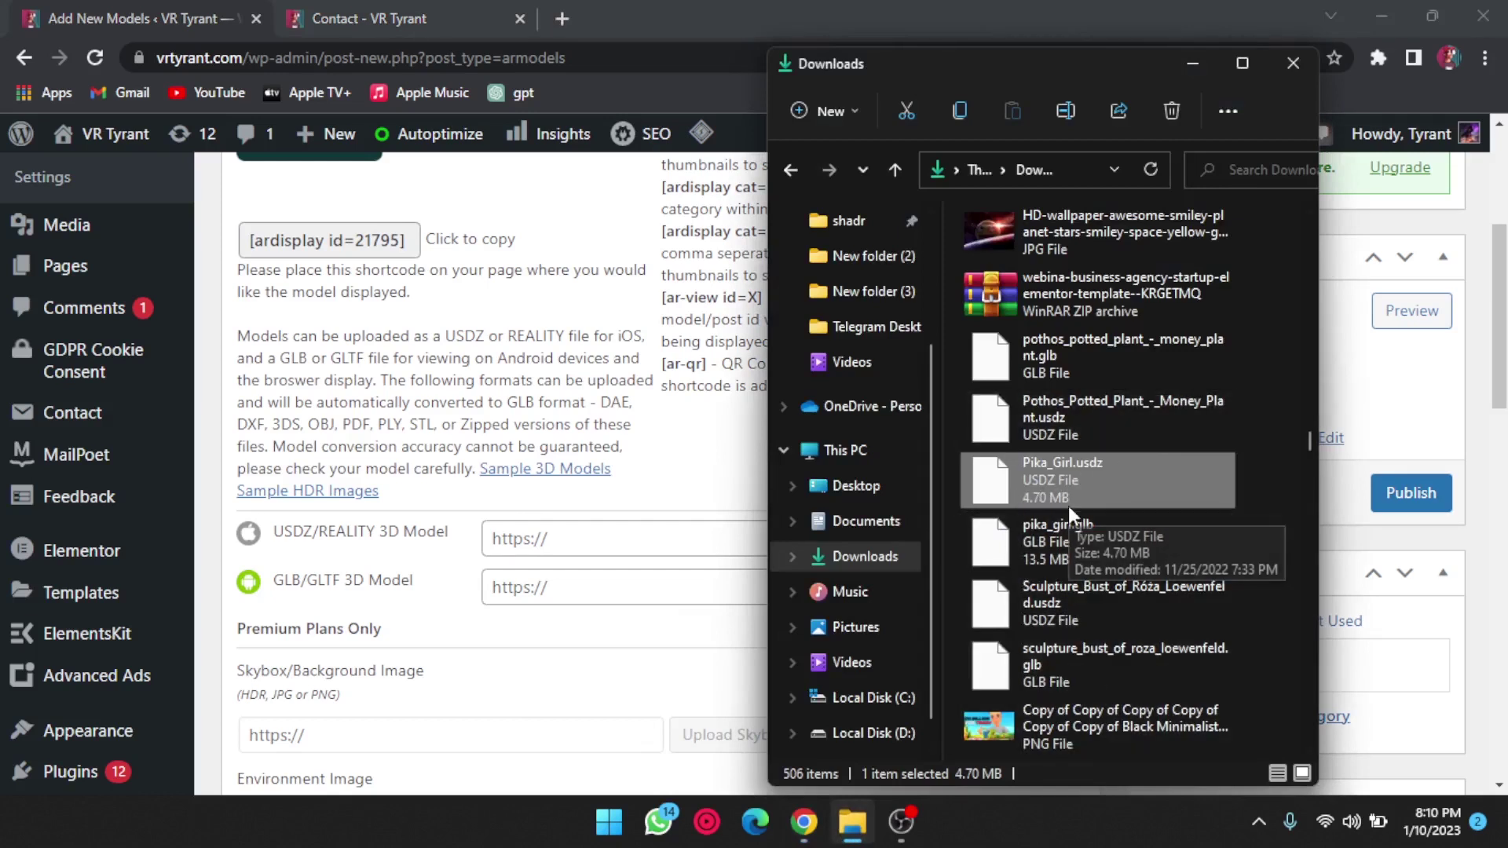
scroll(1069, 505, up, 1)
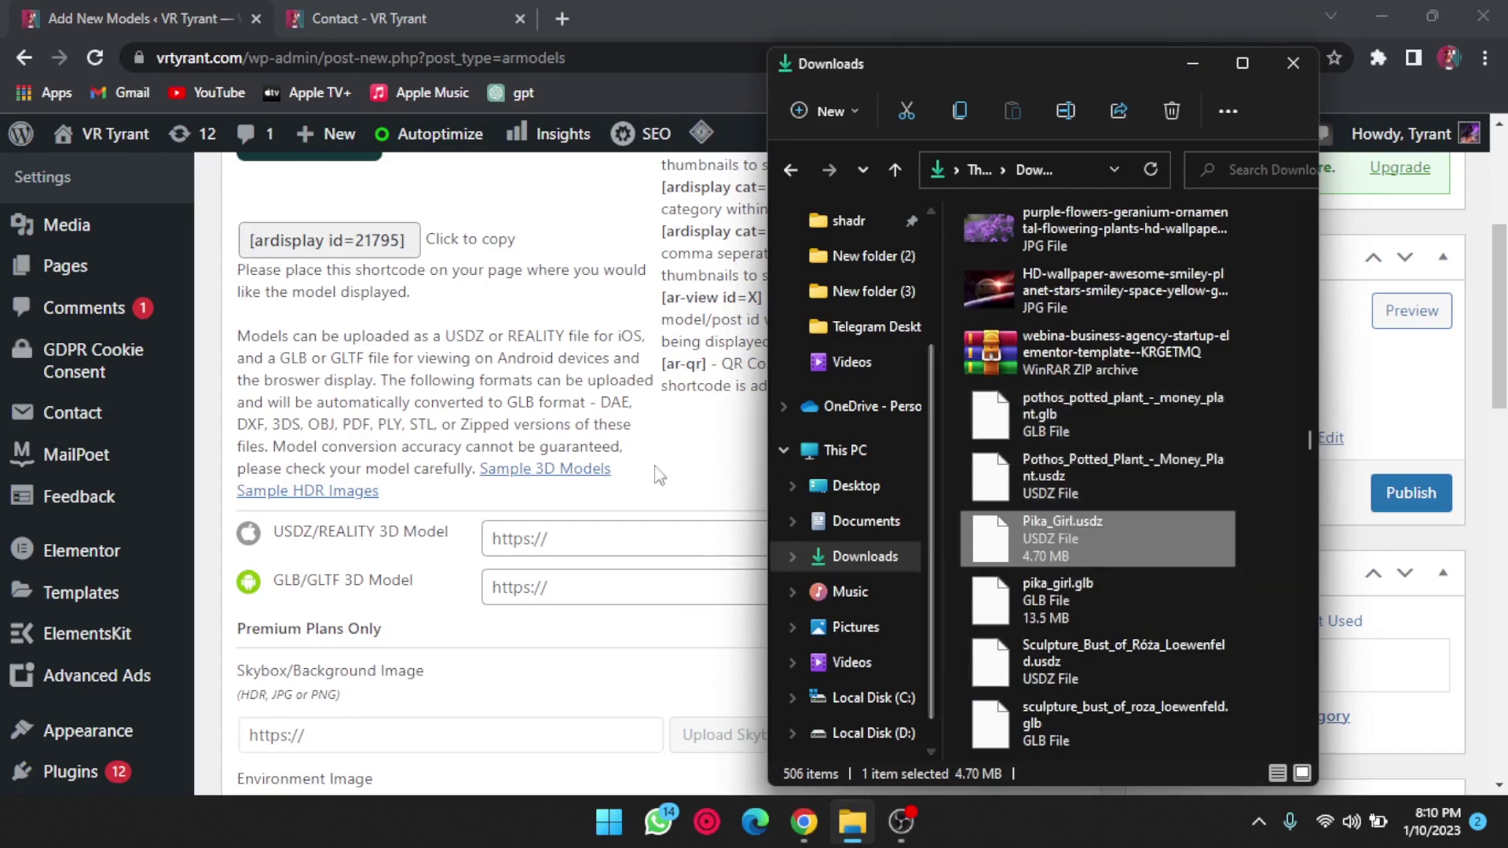
click(714, 488)
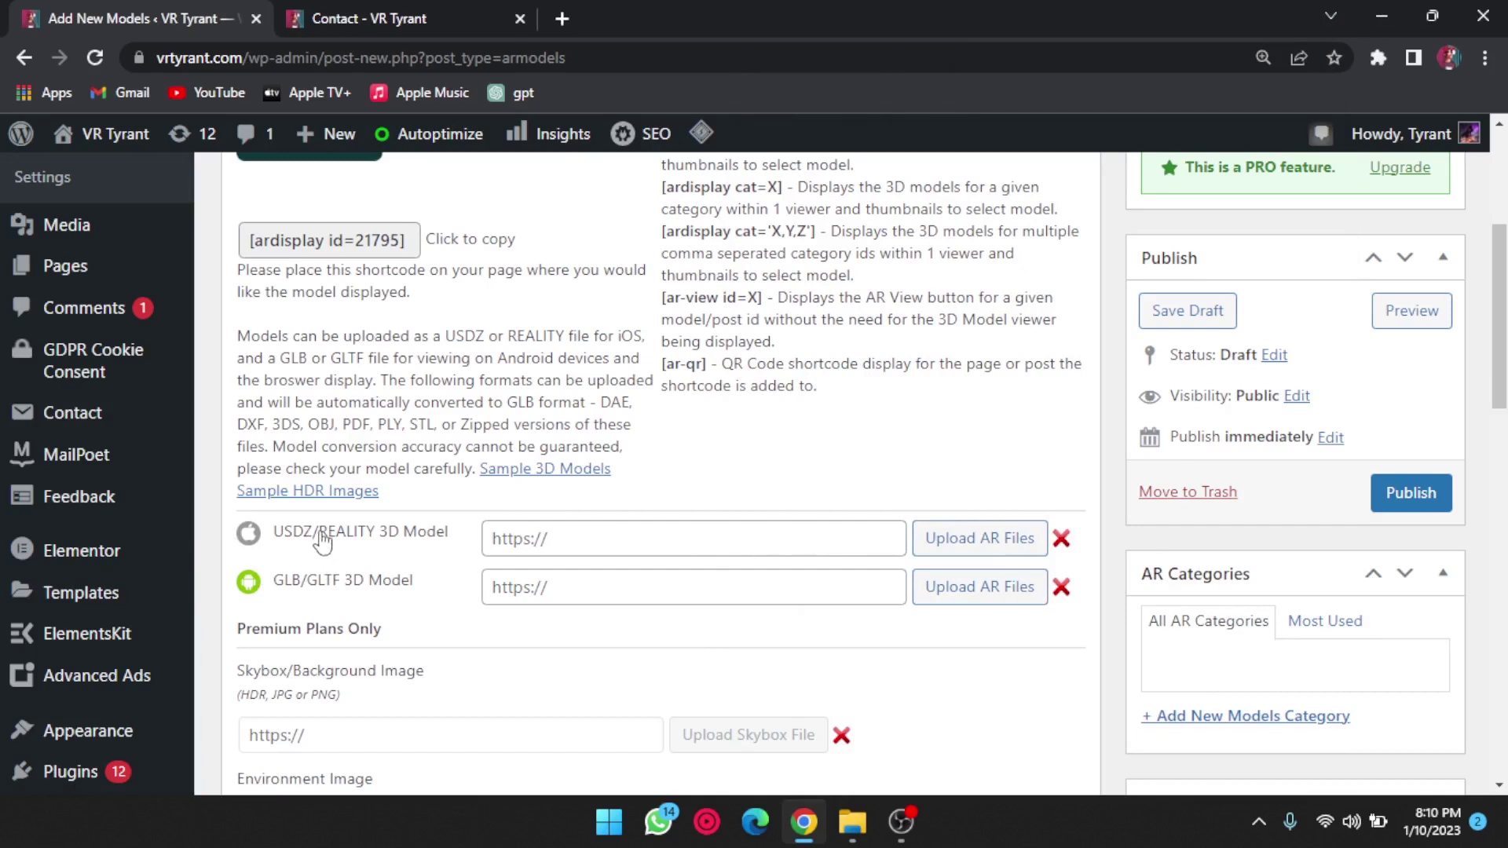
click(980, 538)
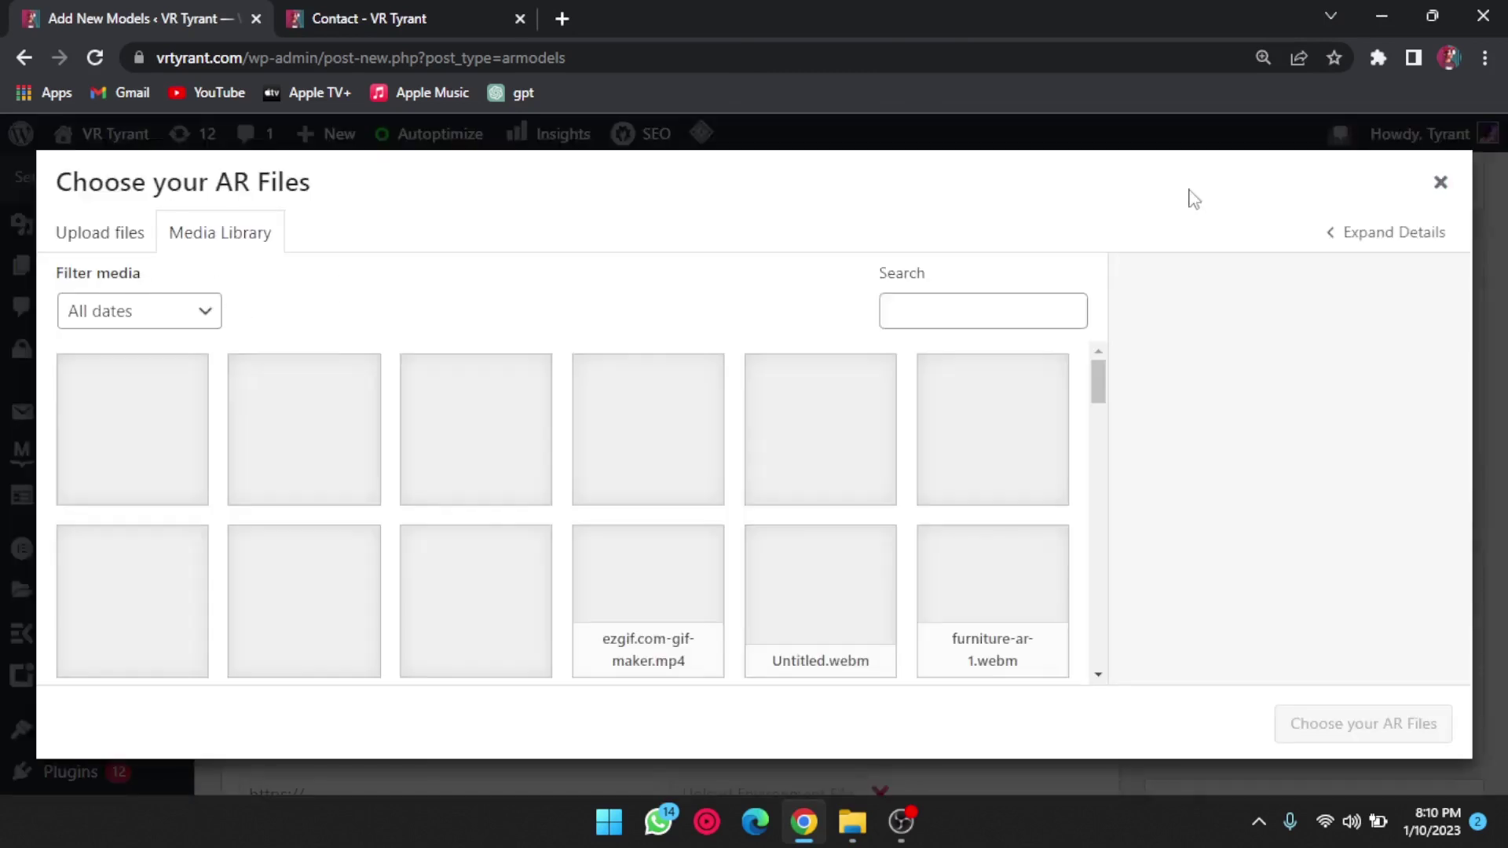
click(1440, 181)
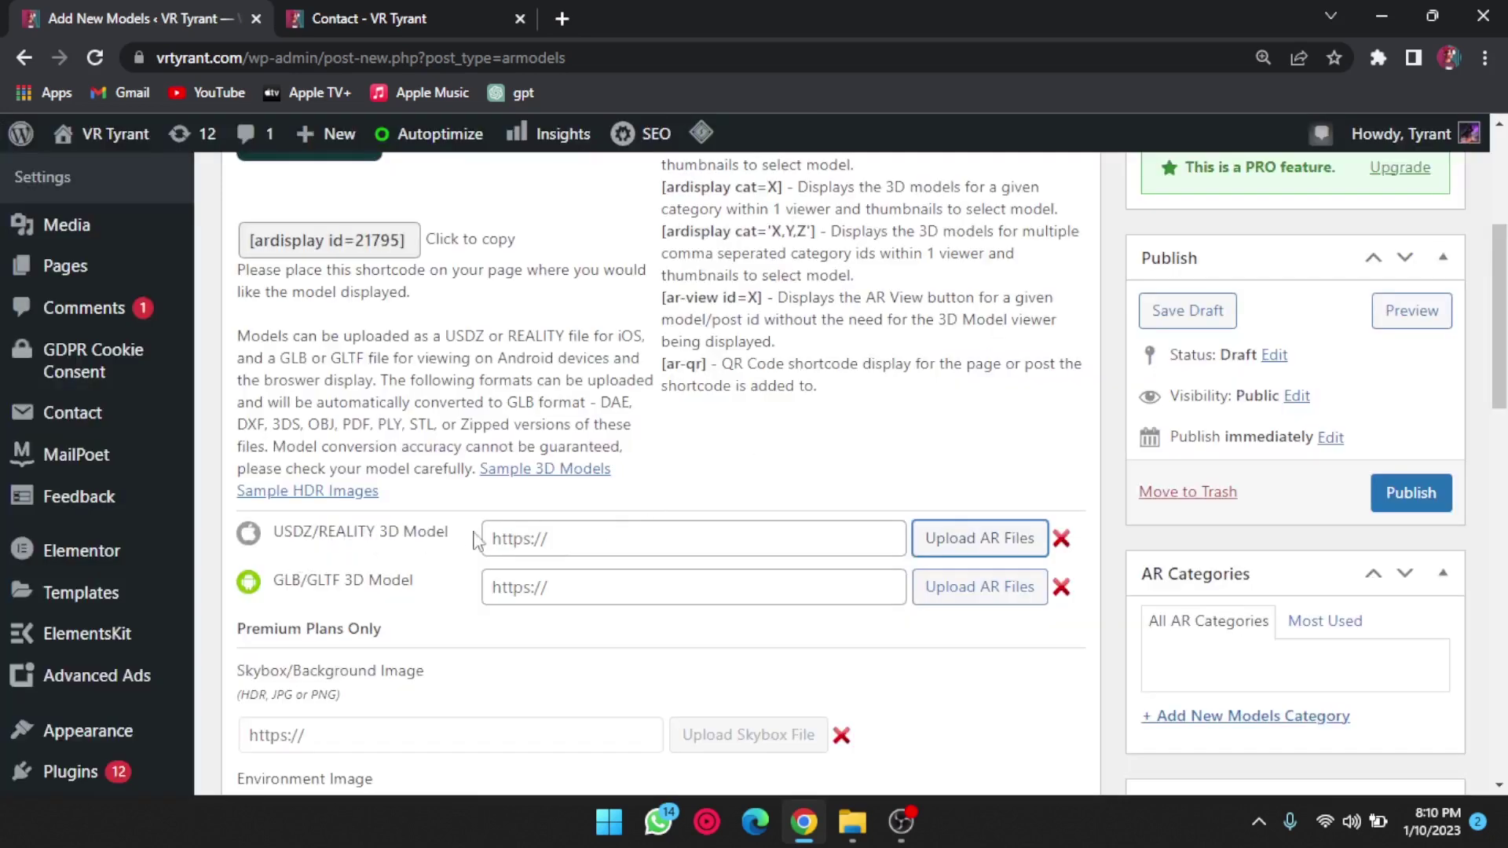
click(979, 538)
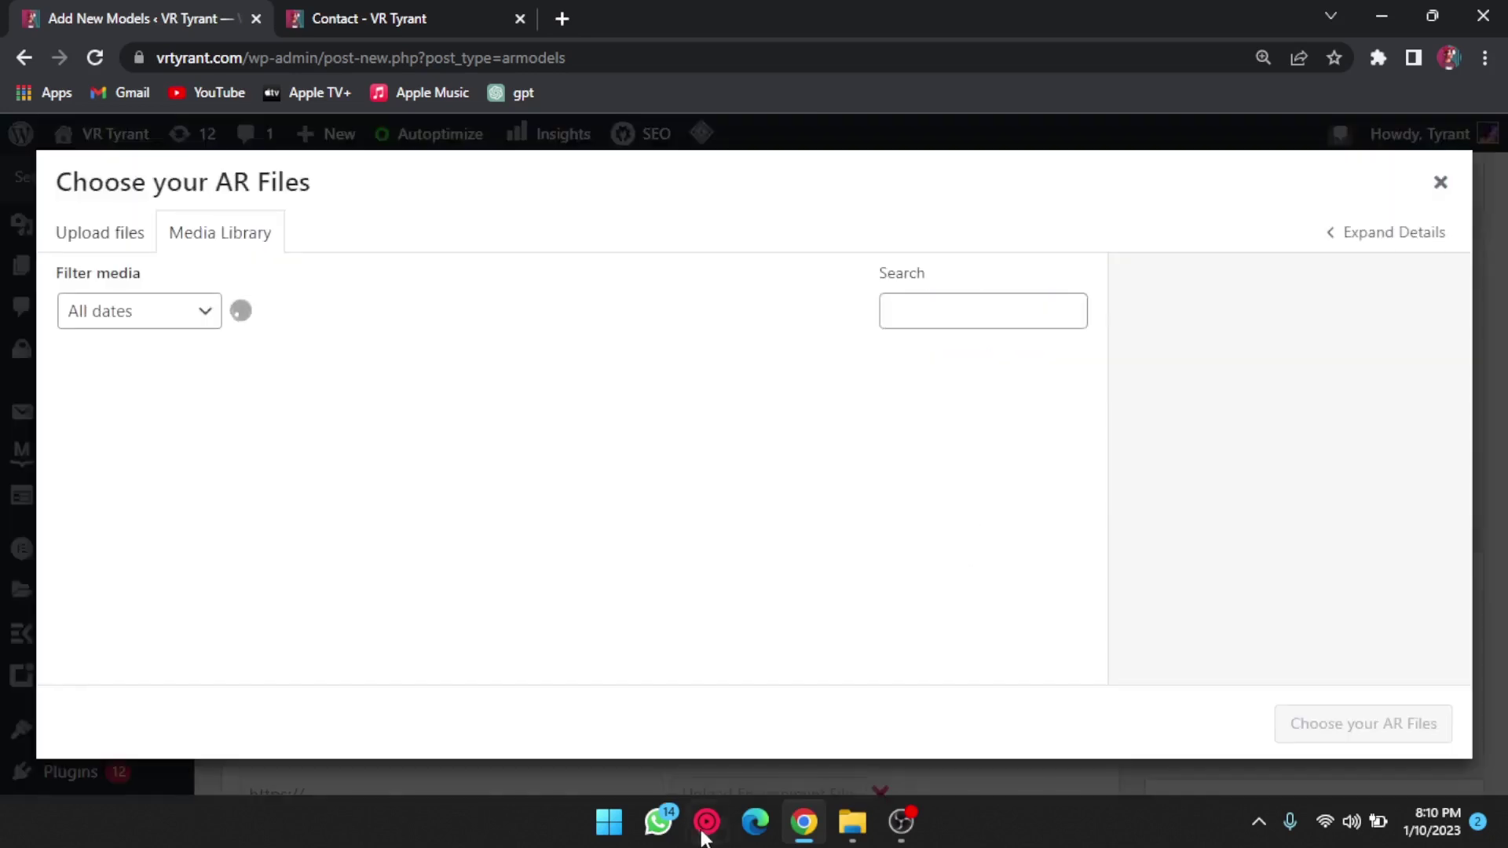
click(850, 822)
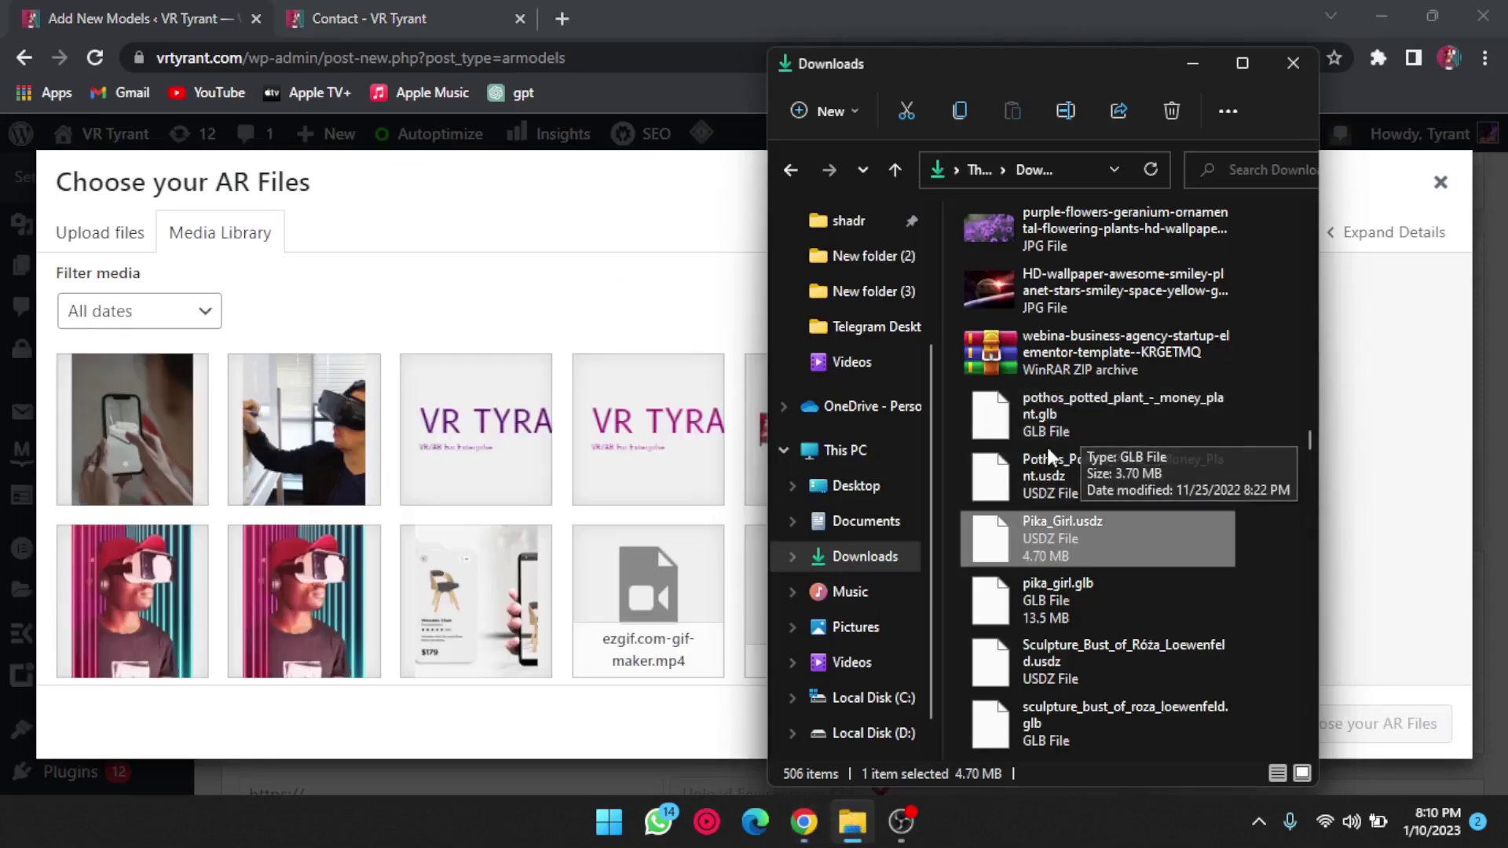
drag(1042, 471, 538, 563)
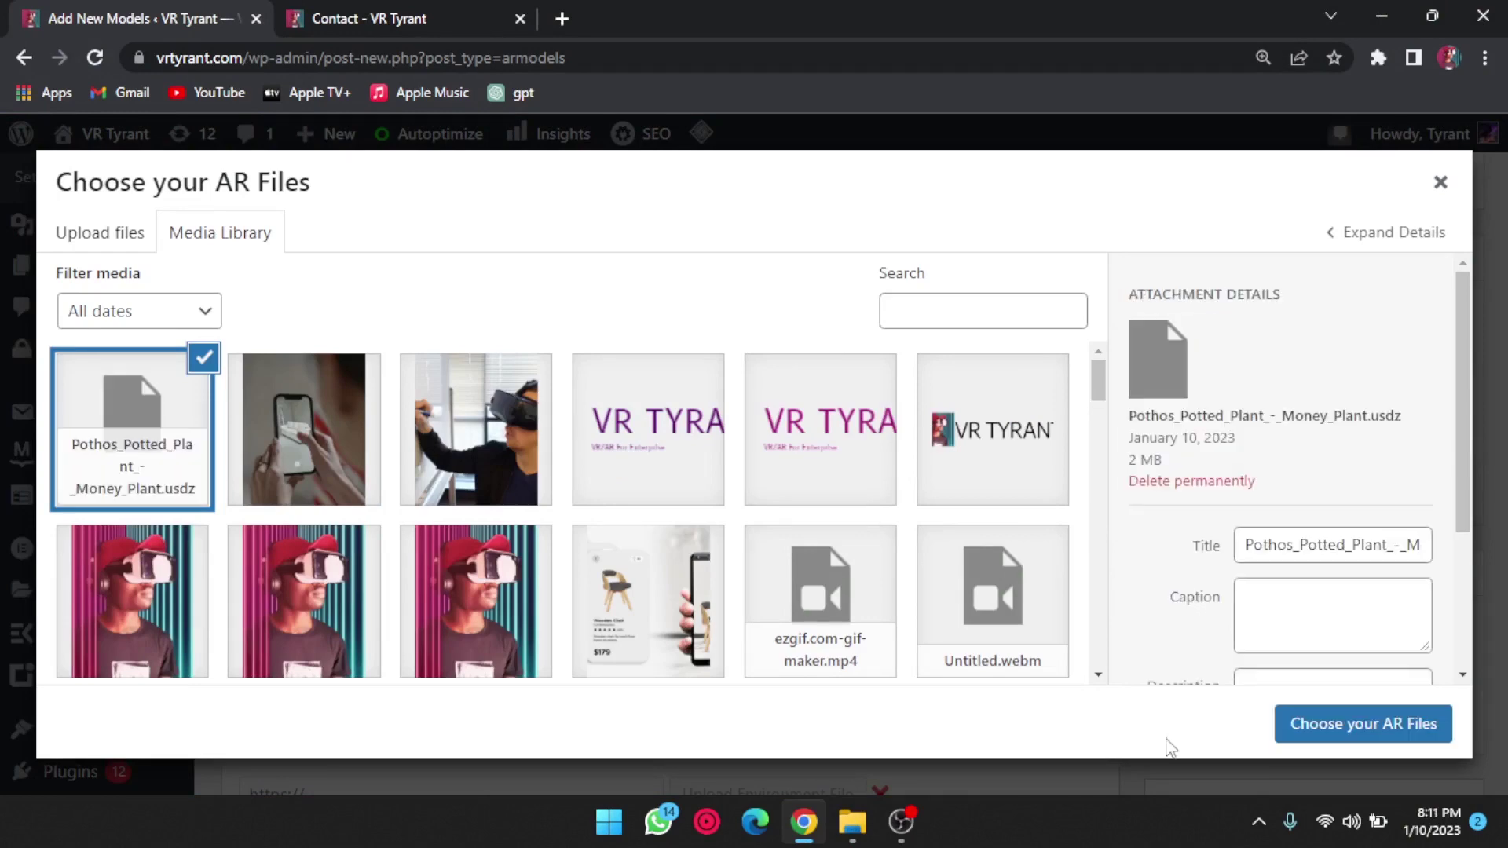
click(1306, 724)
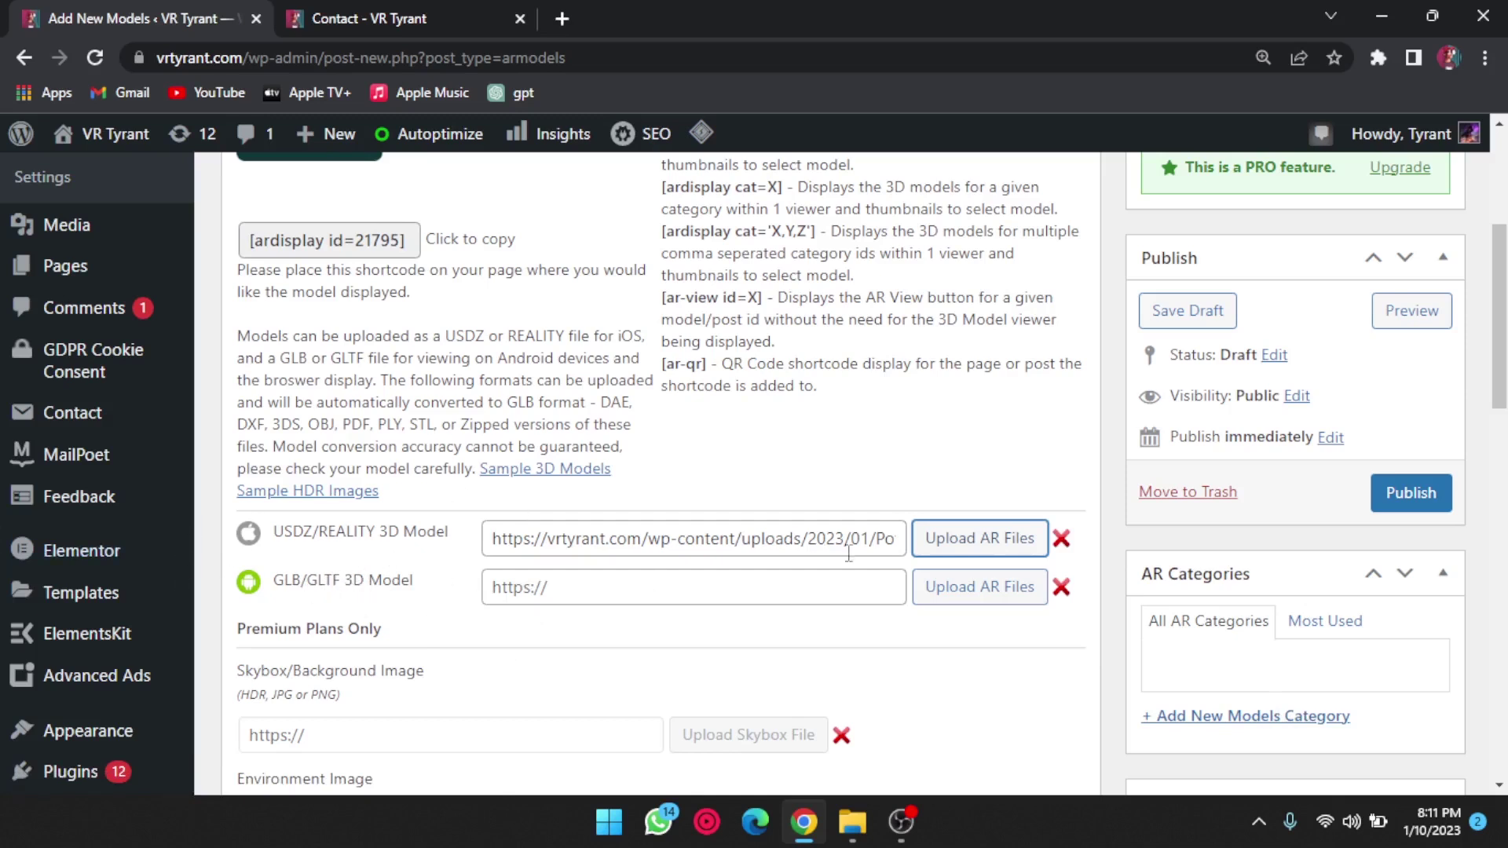
Add pothos_potted_plant_-_money_plant.glb from Downloads to the media library and pick it for GLB/GLTF
click(979, 587)
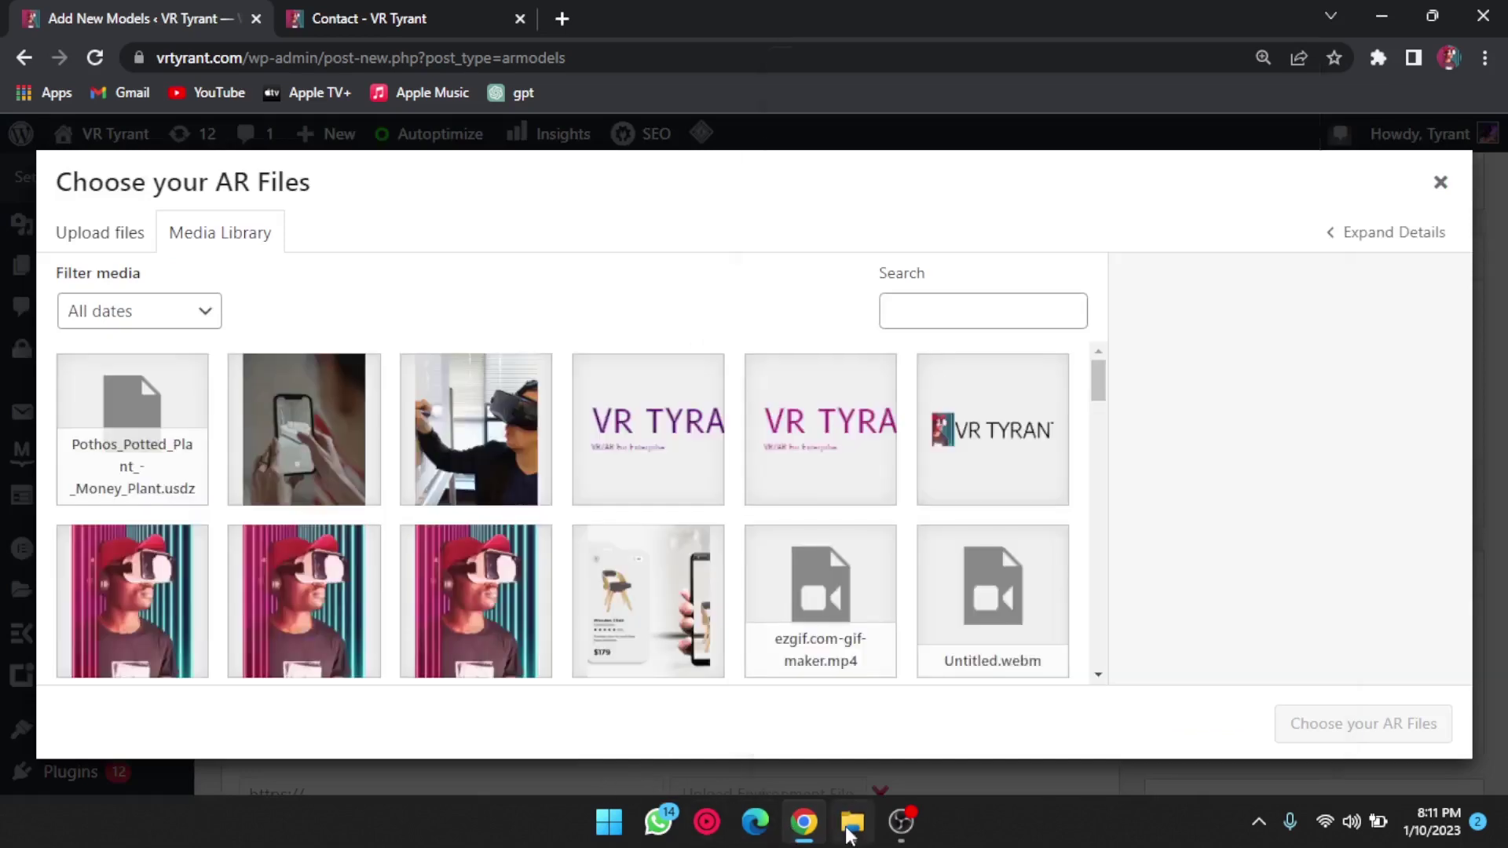
click(851, 821)
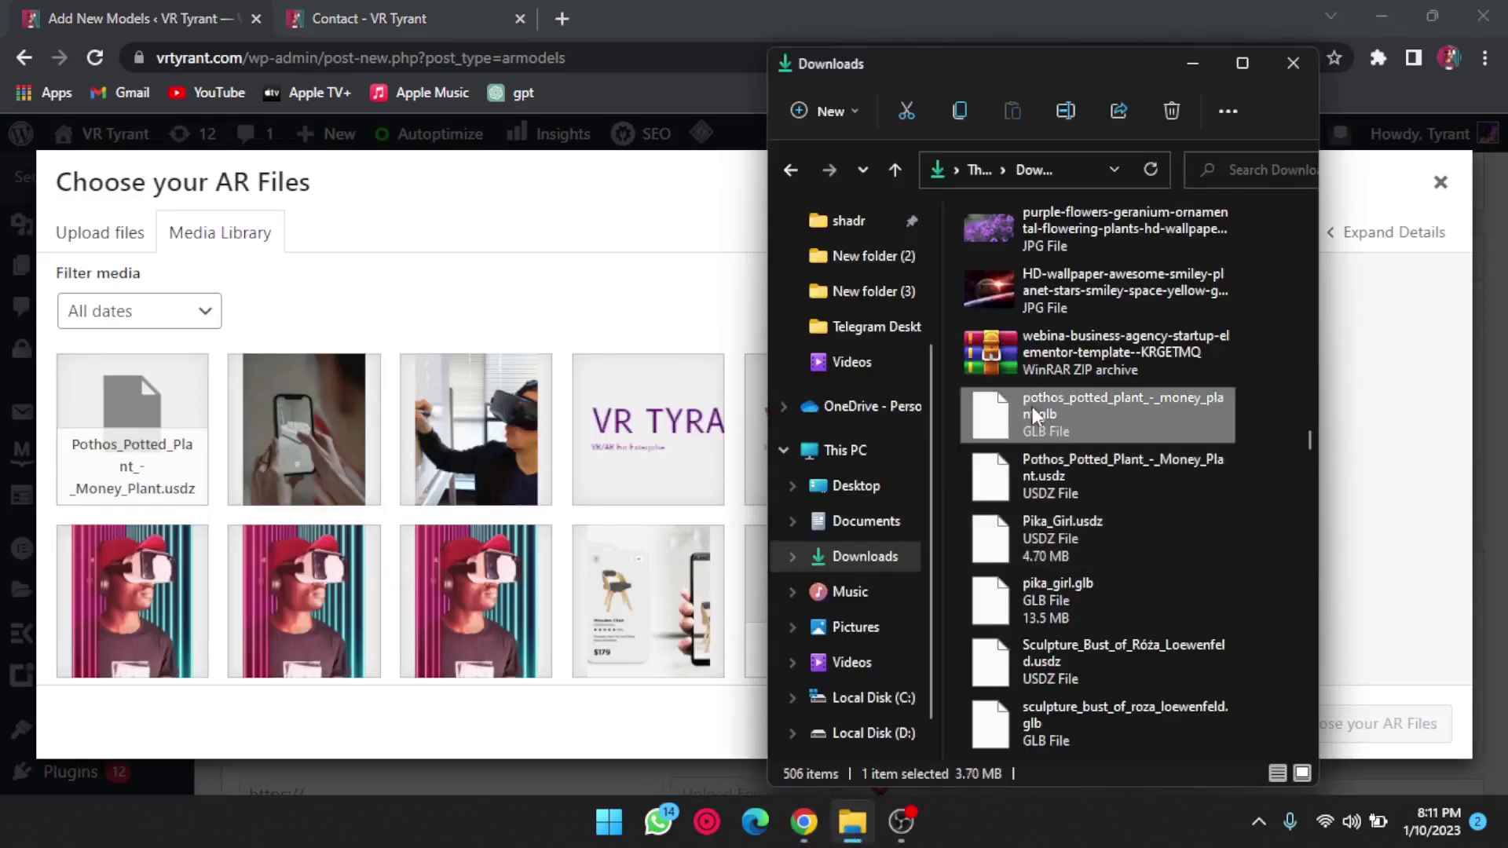
drag(1037, 415, 755, 460)
drag(706, 386, 707, 387)
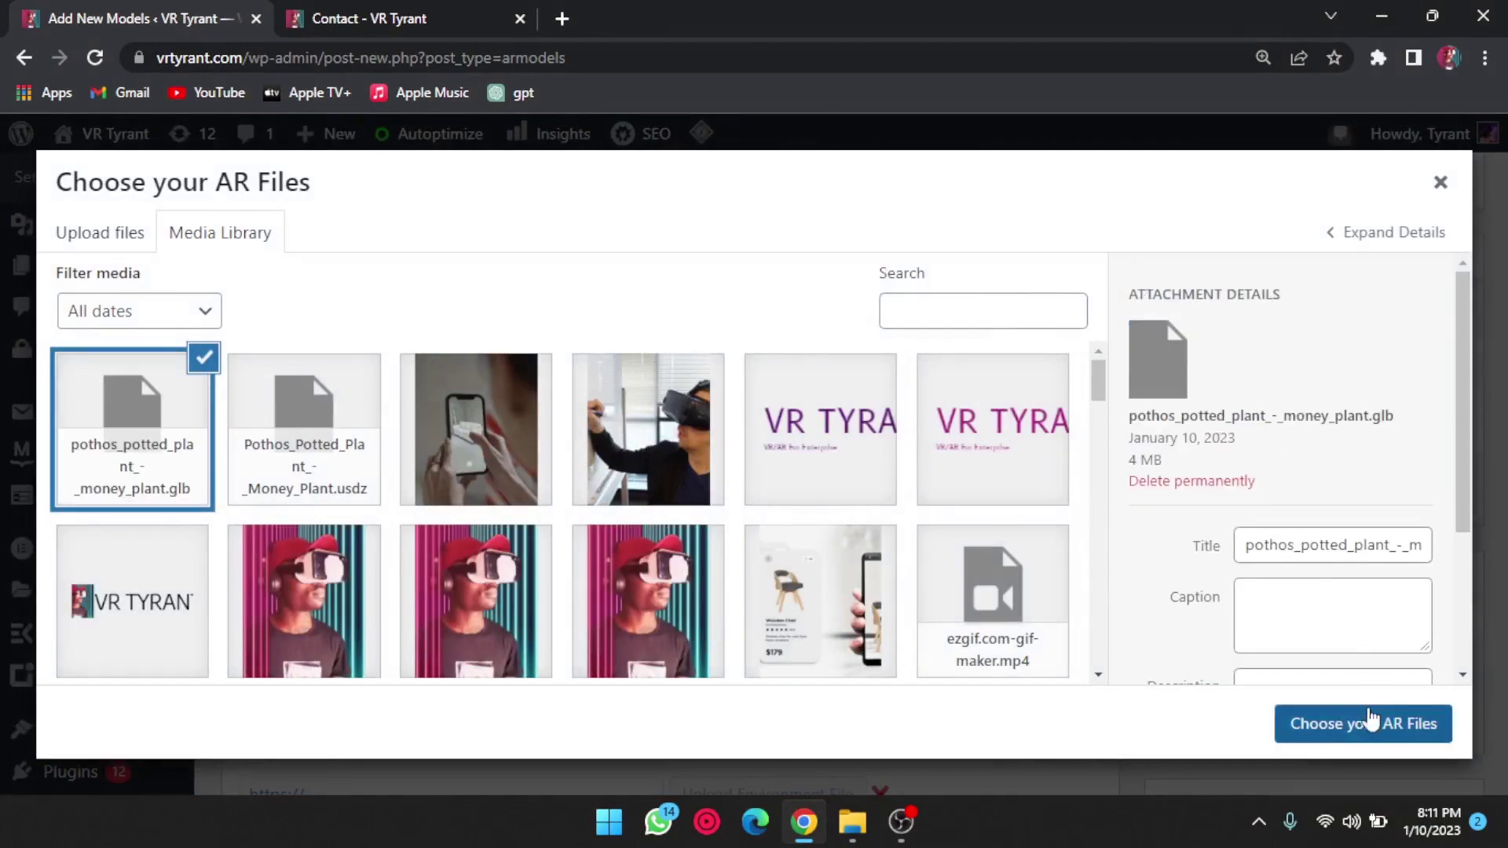
click(1363, 724)
scroll(1013, 766, down, 3)
scroll(1013, 765, down, 3)
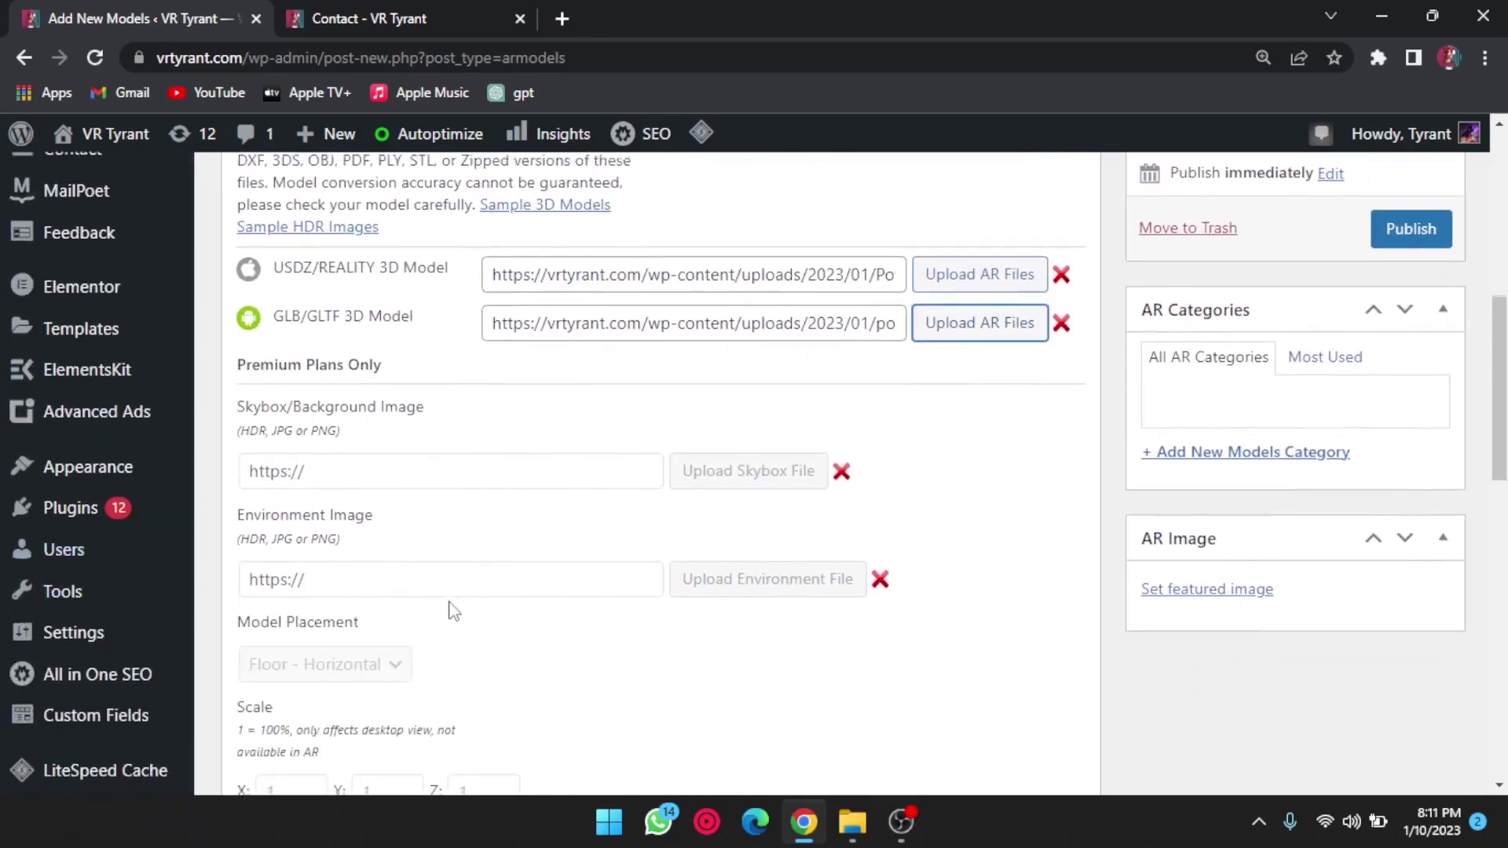
scroll(452, 613, down, 1)
scroll(429, 419, down, 2)
scroll(430, 420, down, 4)
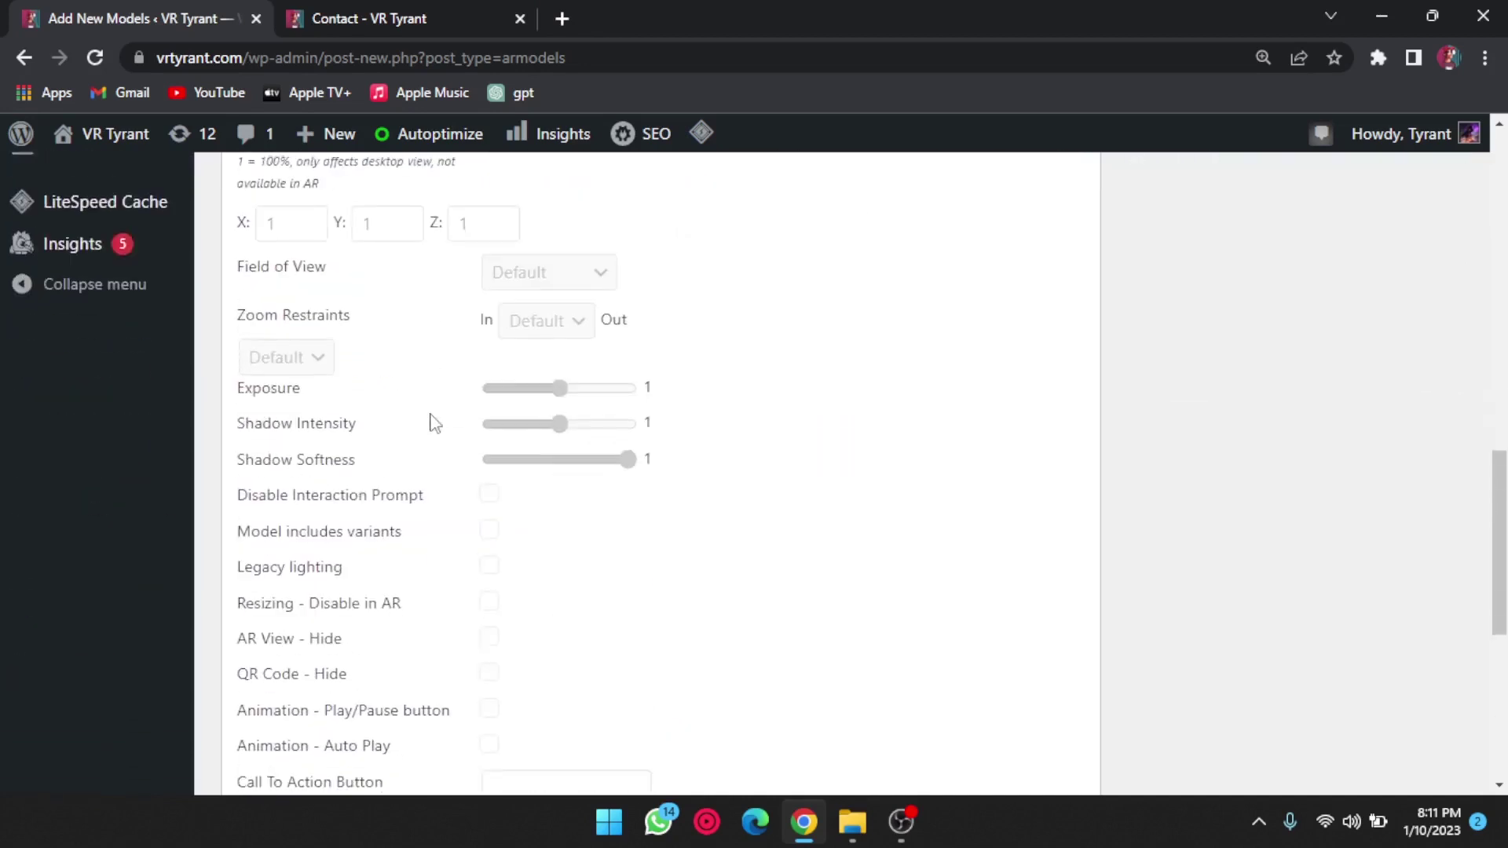
scroll(429, 420, down, 2)
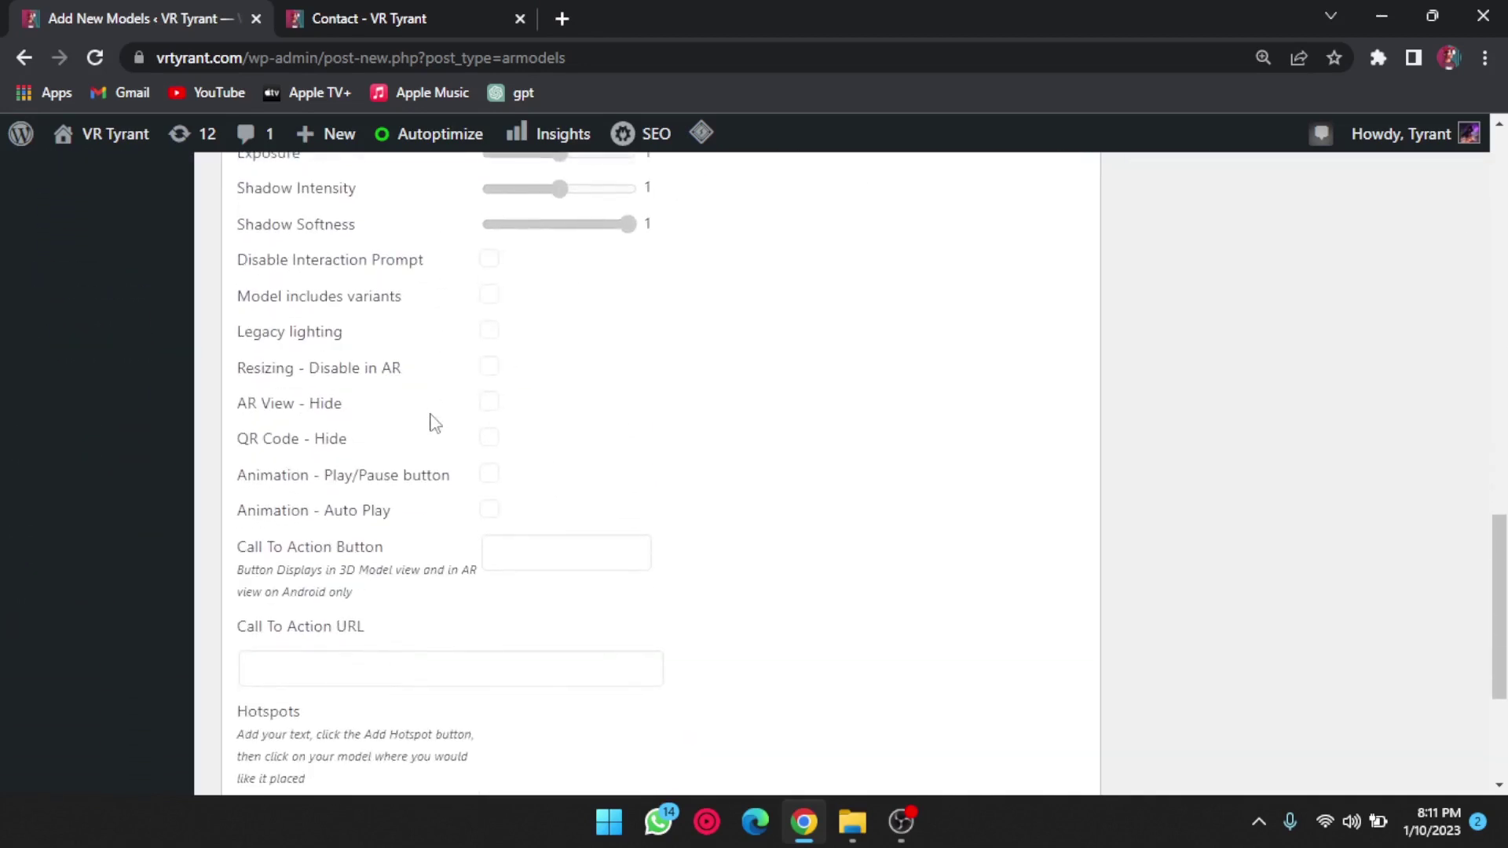
scroll(429, 421, down, 2)
scroll(430, 420, down, 1)
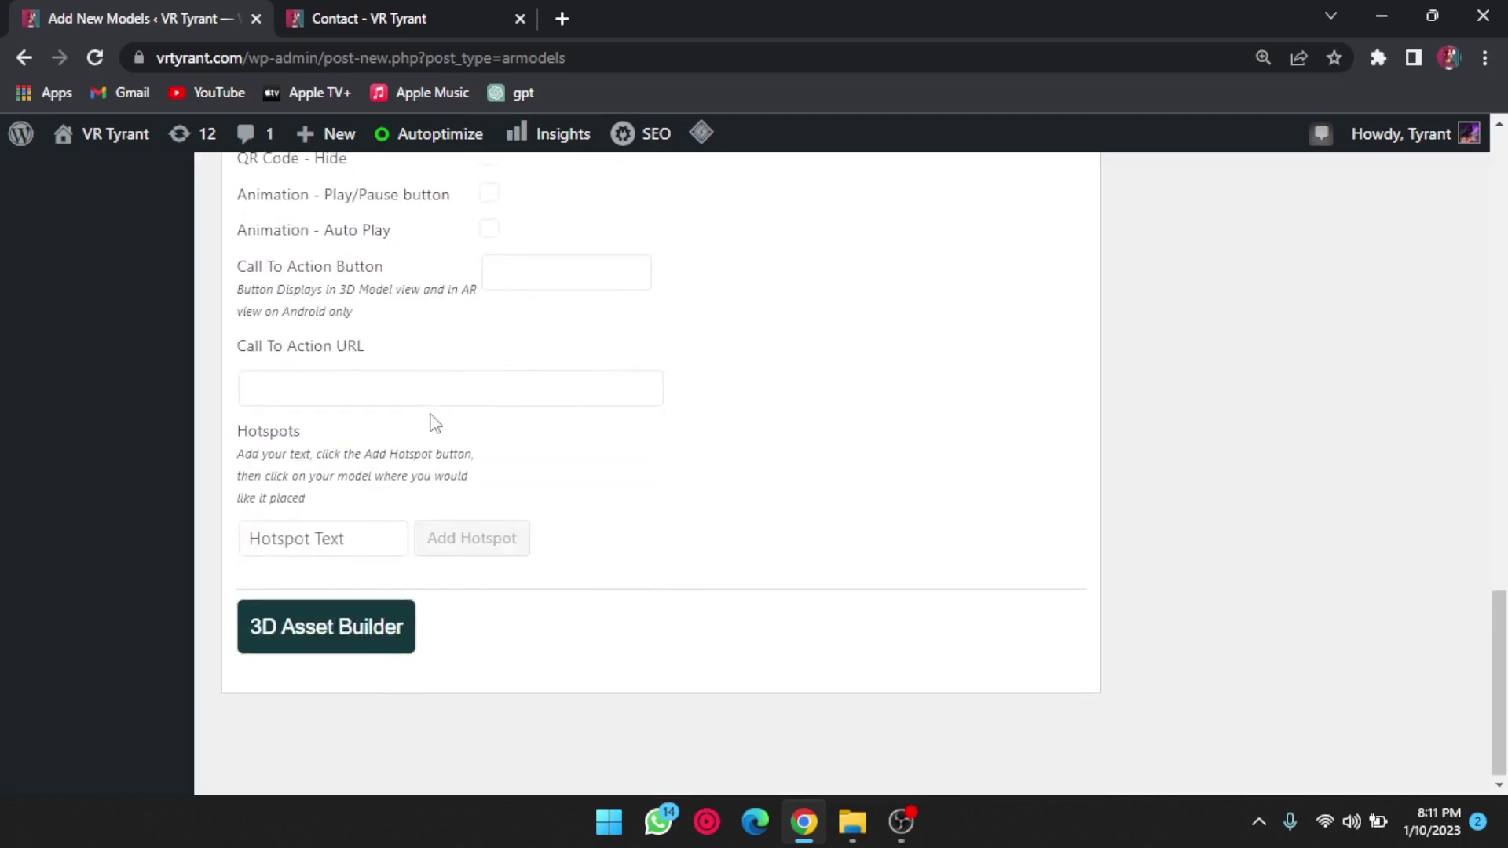
scroll(430, 419, up, 3)
scroll(429, 420, up, 3)
scroll(430, 420, up, 6)
scroll(429, 420, up, 2)
scroll(435, 487, up, 1)
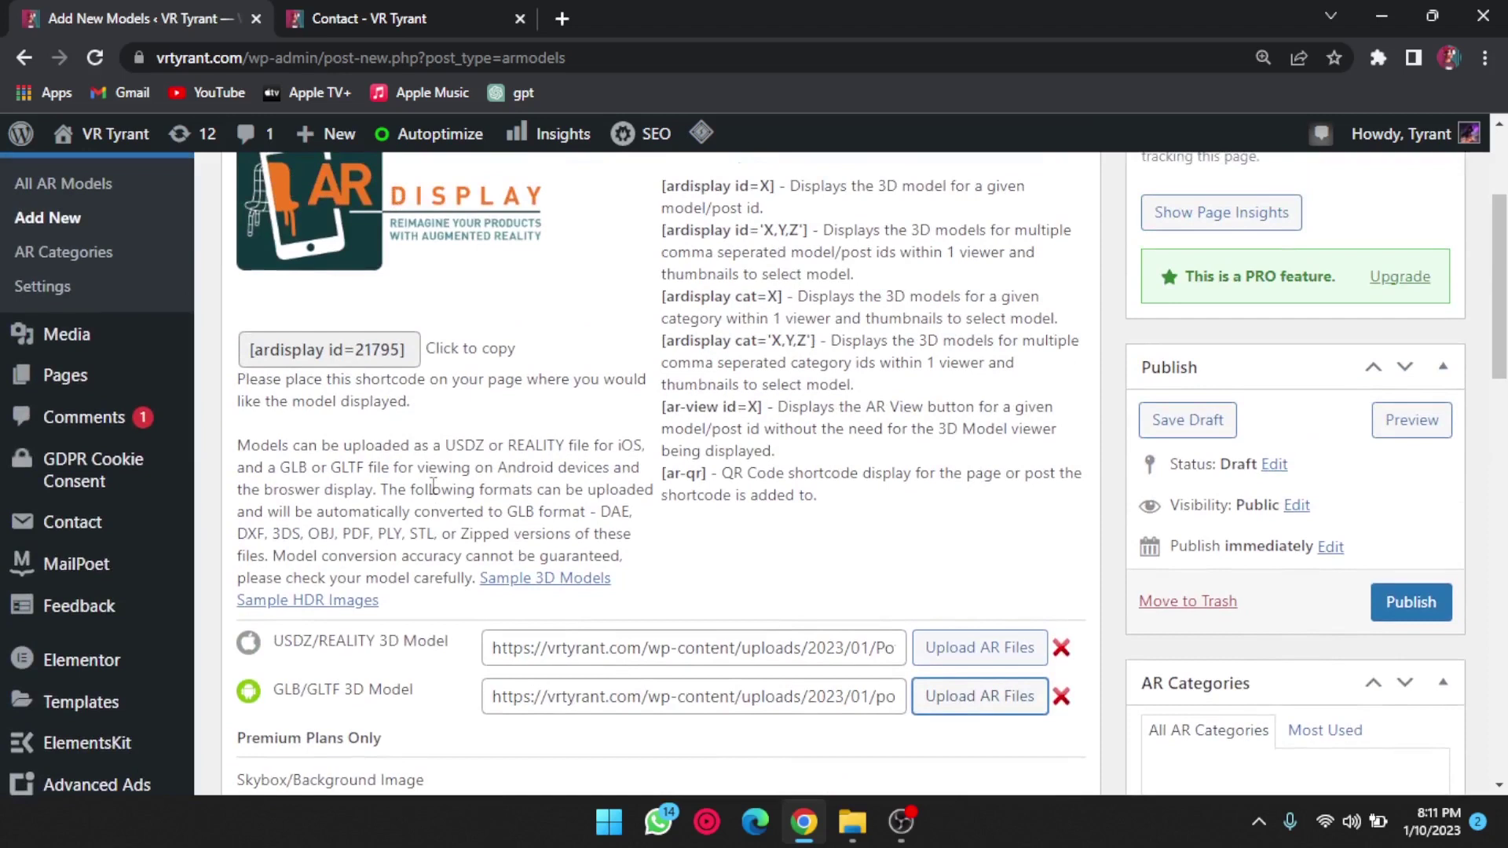
Publish the planttest AR model from the Publish box
click(1413, 603)
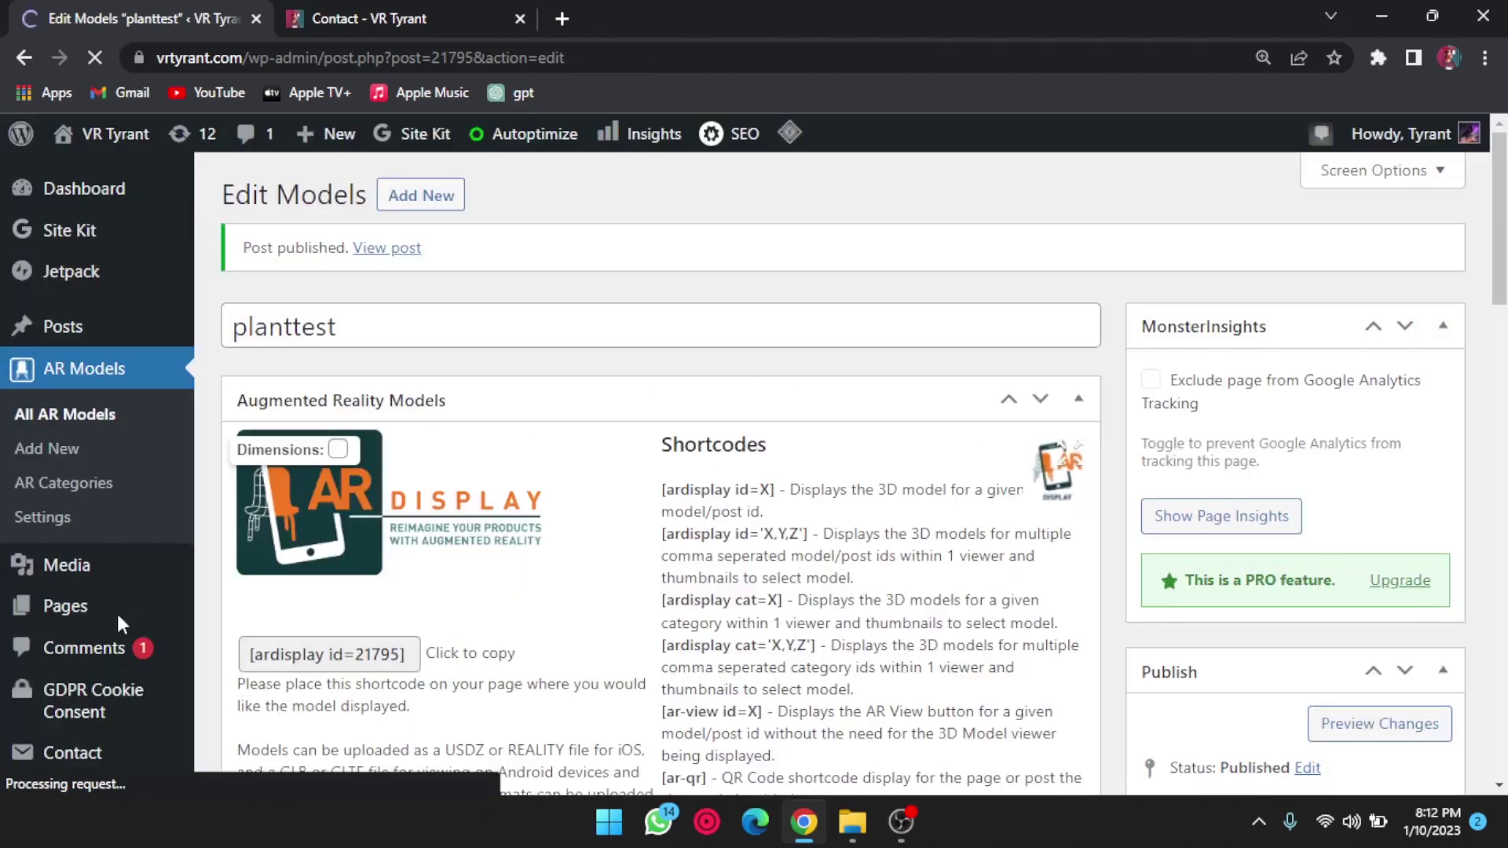
scroll(530, 578, down, 5)
scroll(530, 578, up, 2)
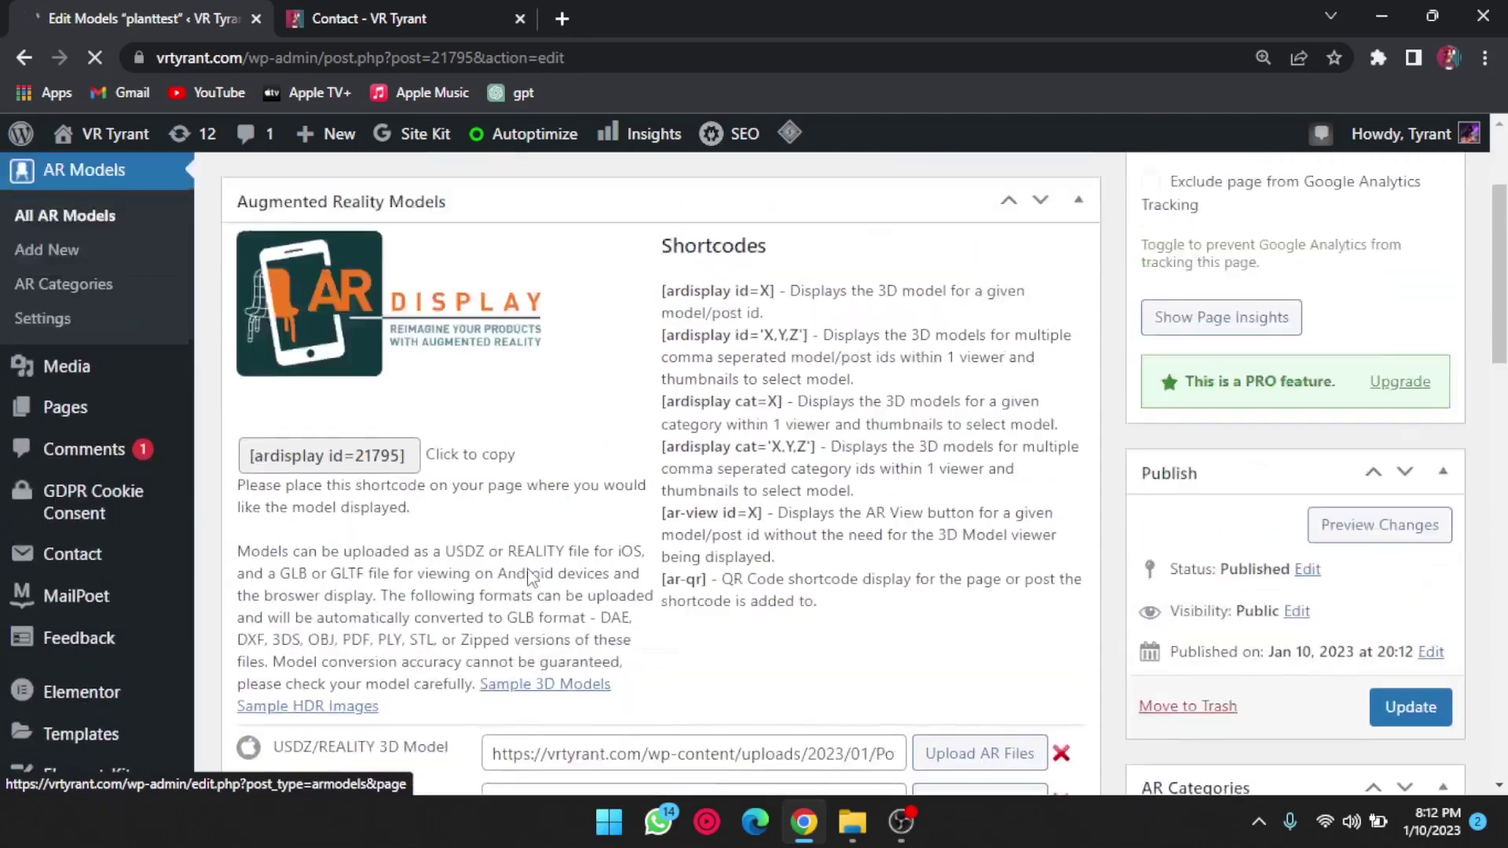
scroll(530, 578, up, 2)
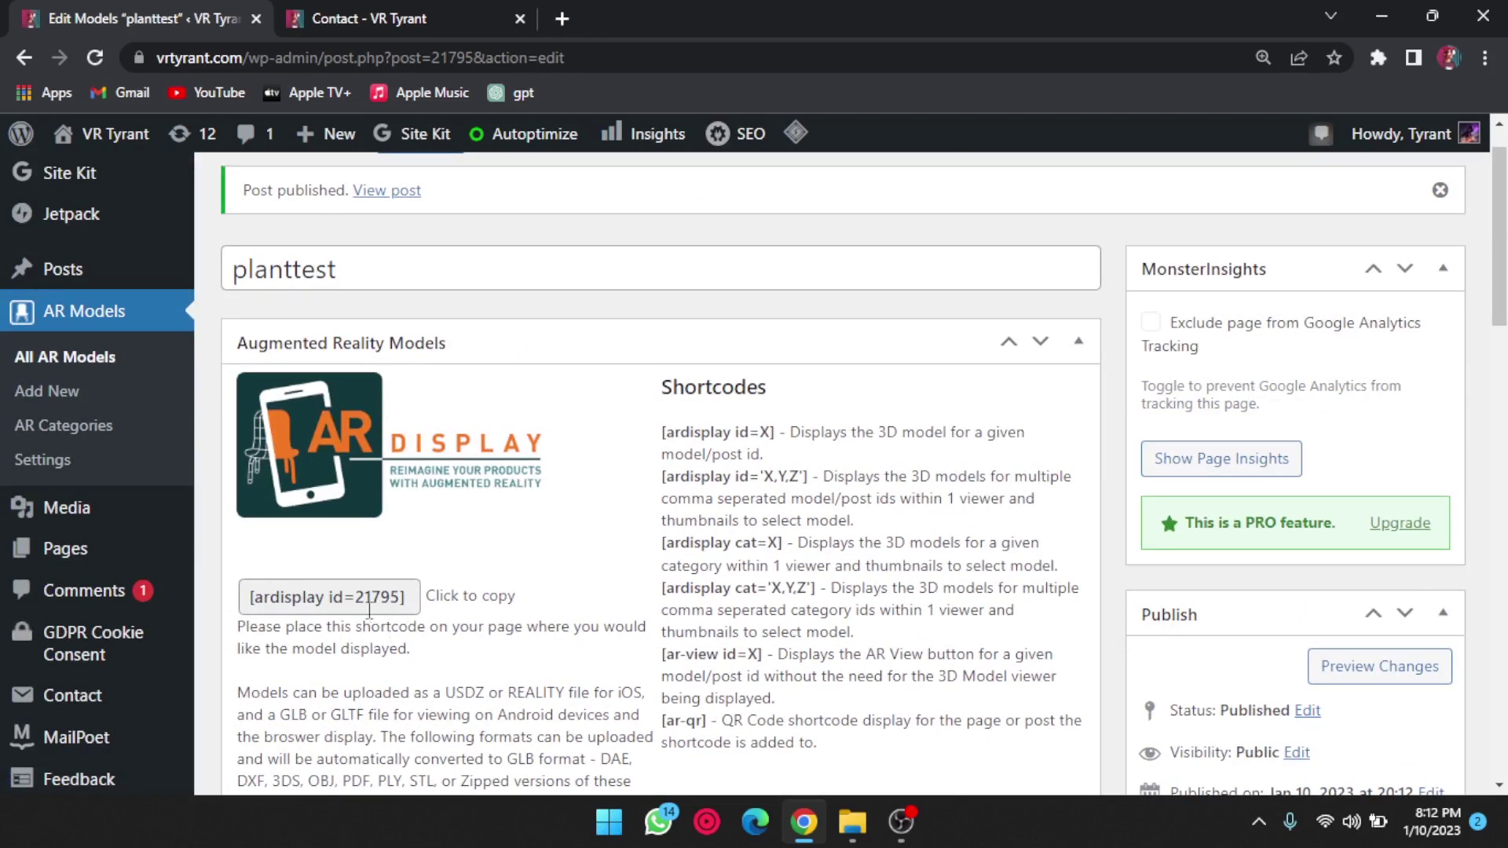
Click the [ardisplay id=21795] shortcode box in the planttest editor to copy it
click(370, 601)
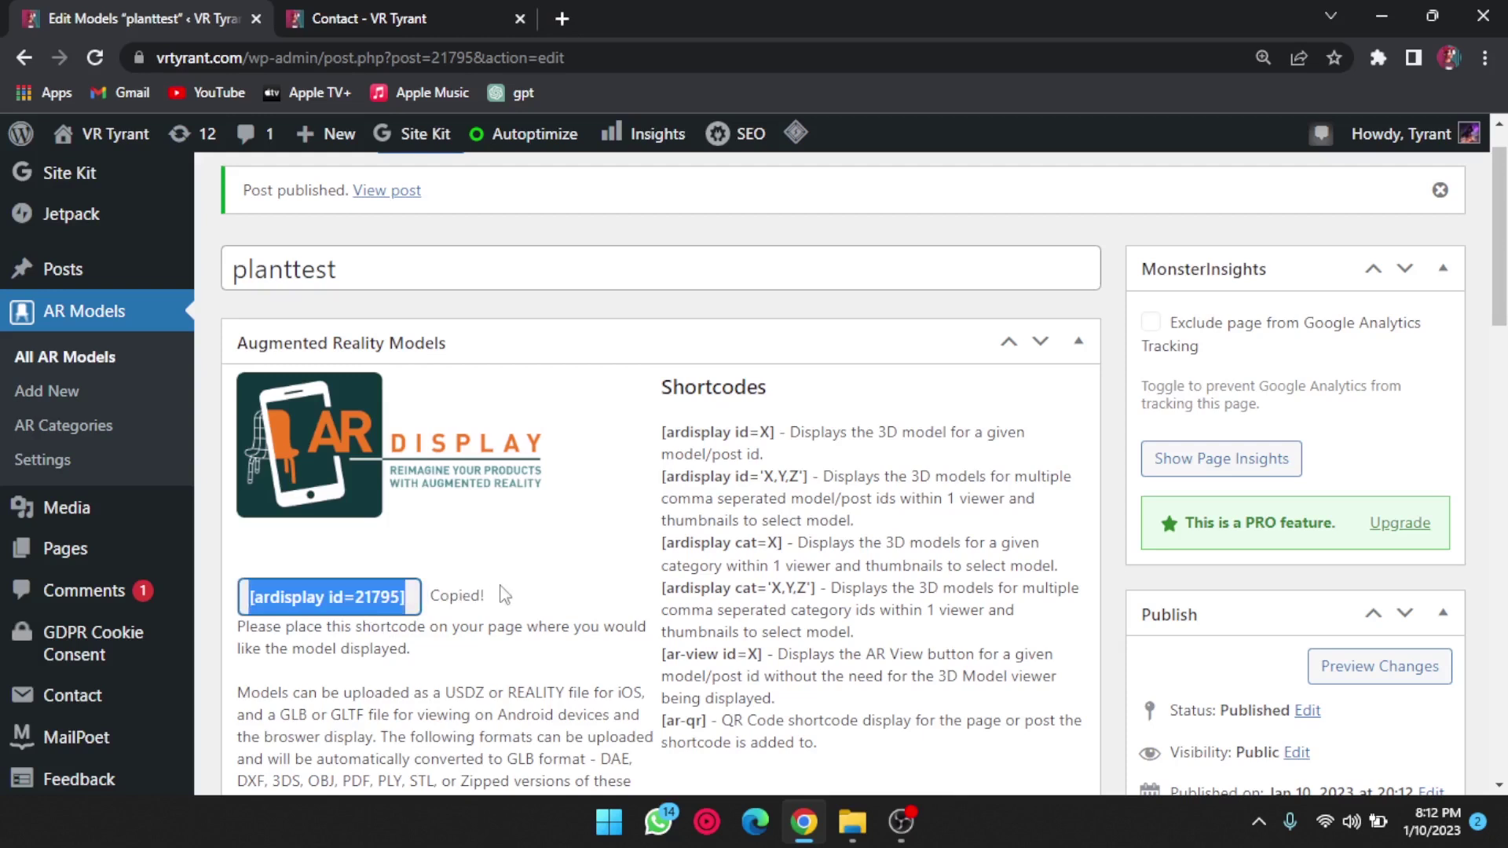
scroll(500, 594, up, 2)
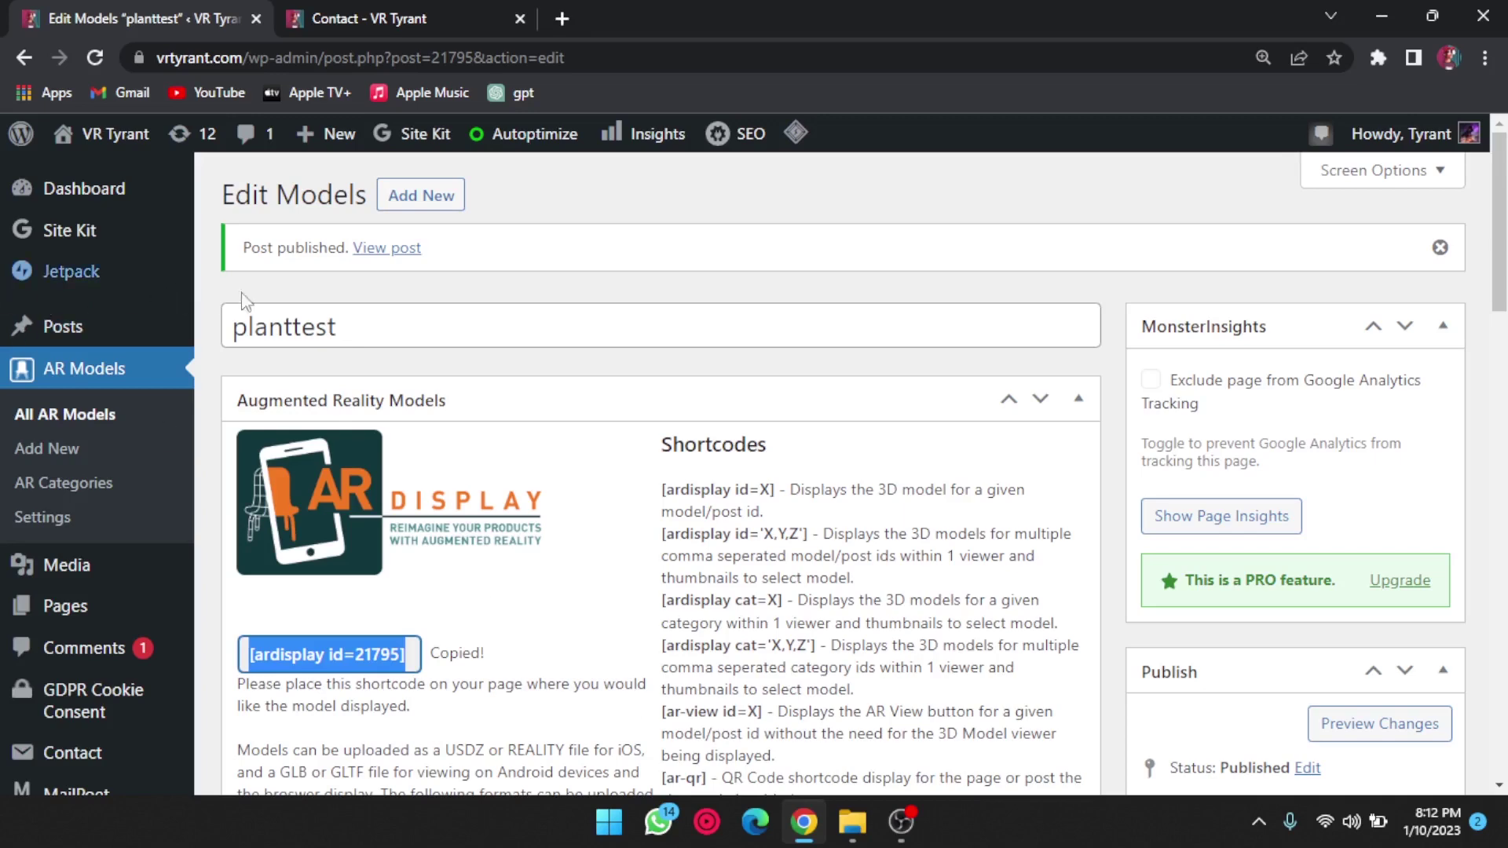
Look over the live Contact page, then go to Pages > All Pages
click(375, 18)
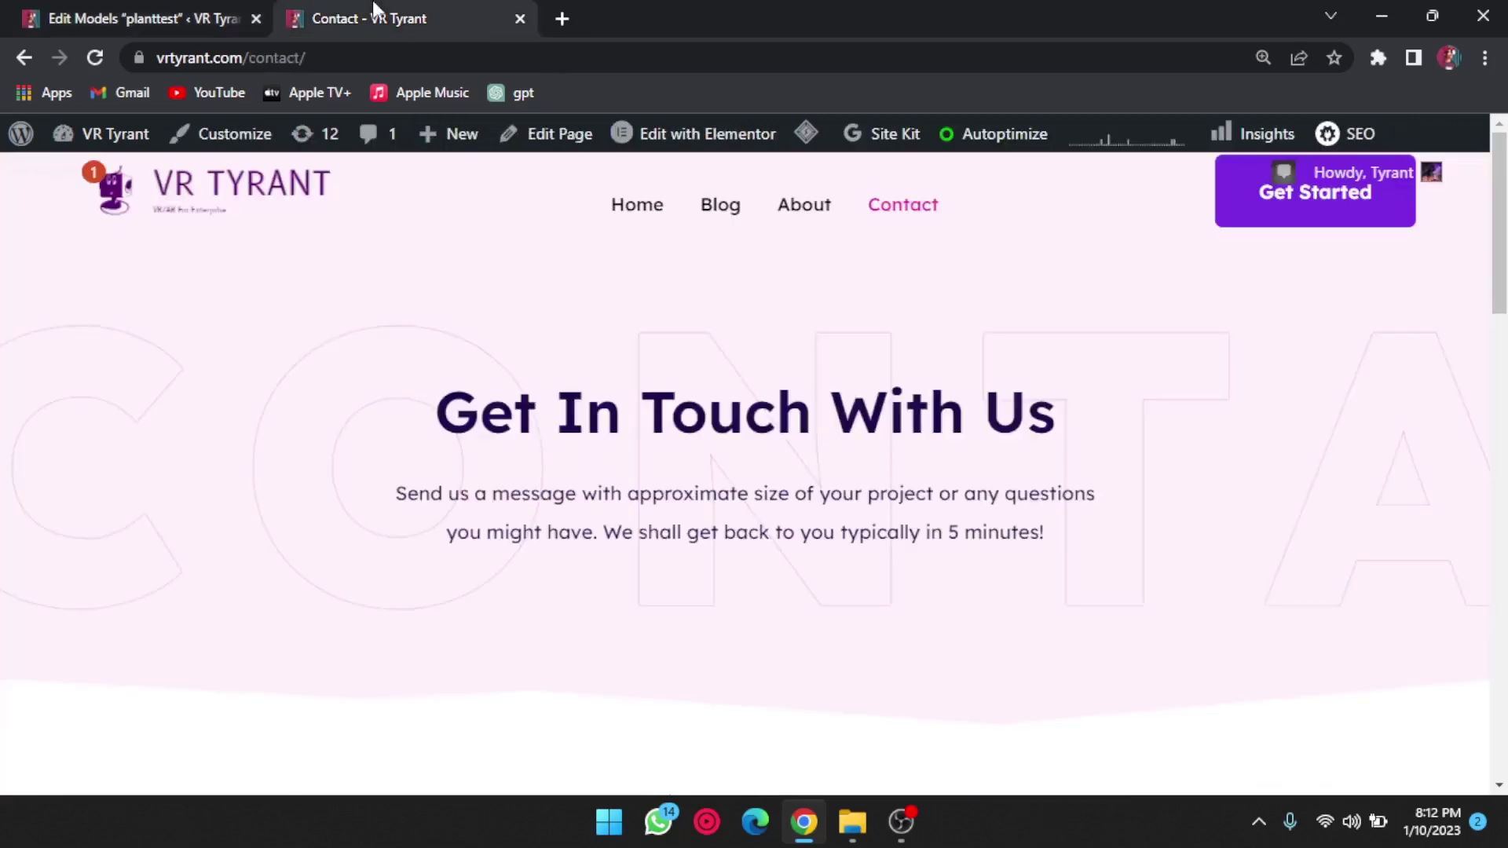
scroll(645, 598, down, 5)
scroll(644, 597, down, 5)
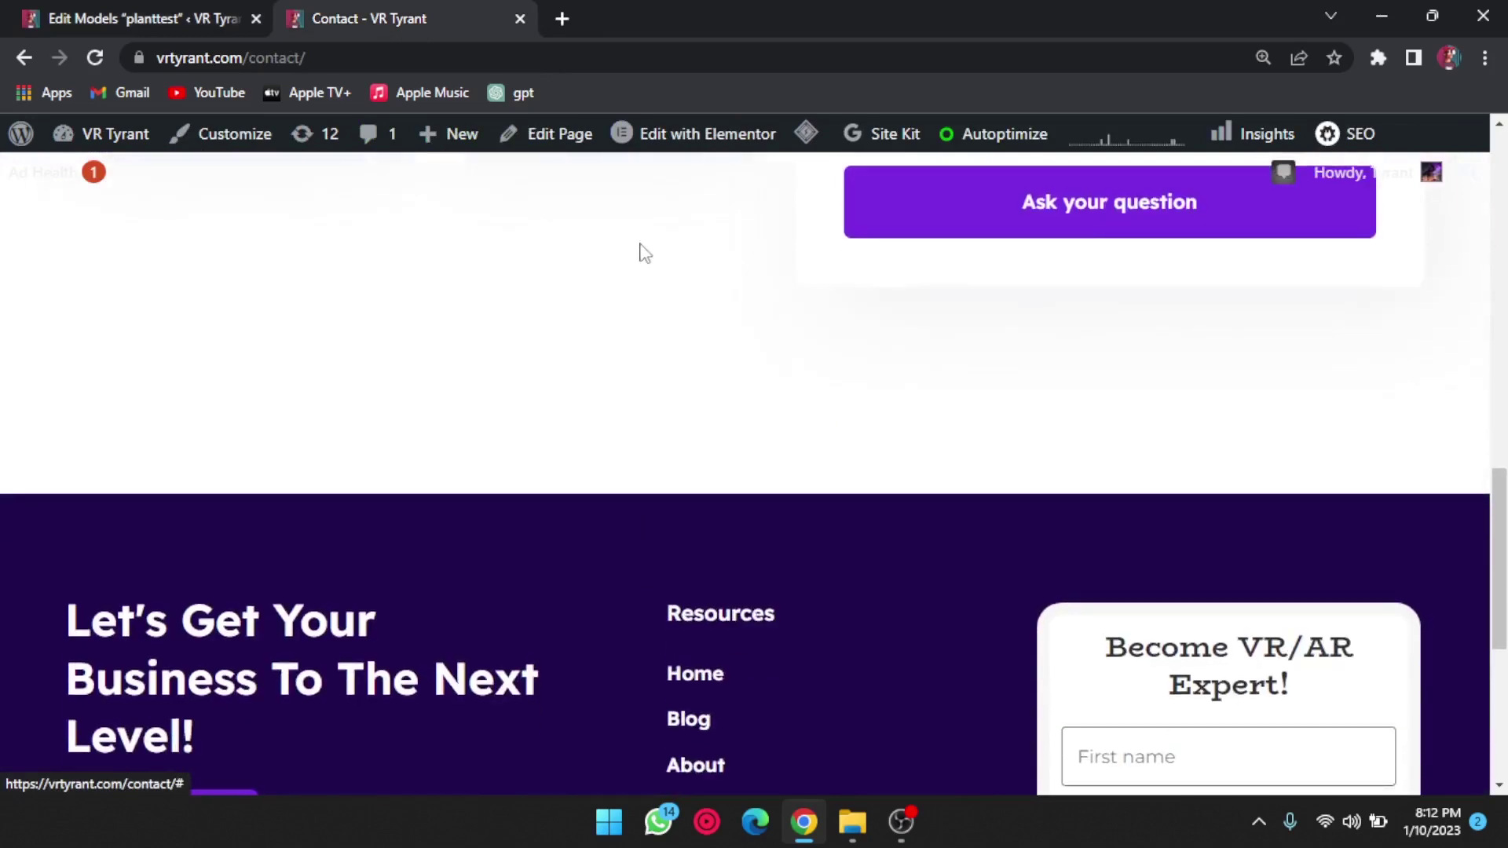
scroll(499, 309, up, 10)
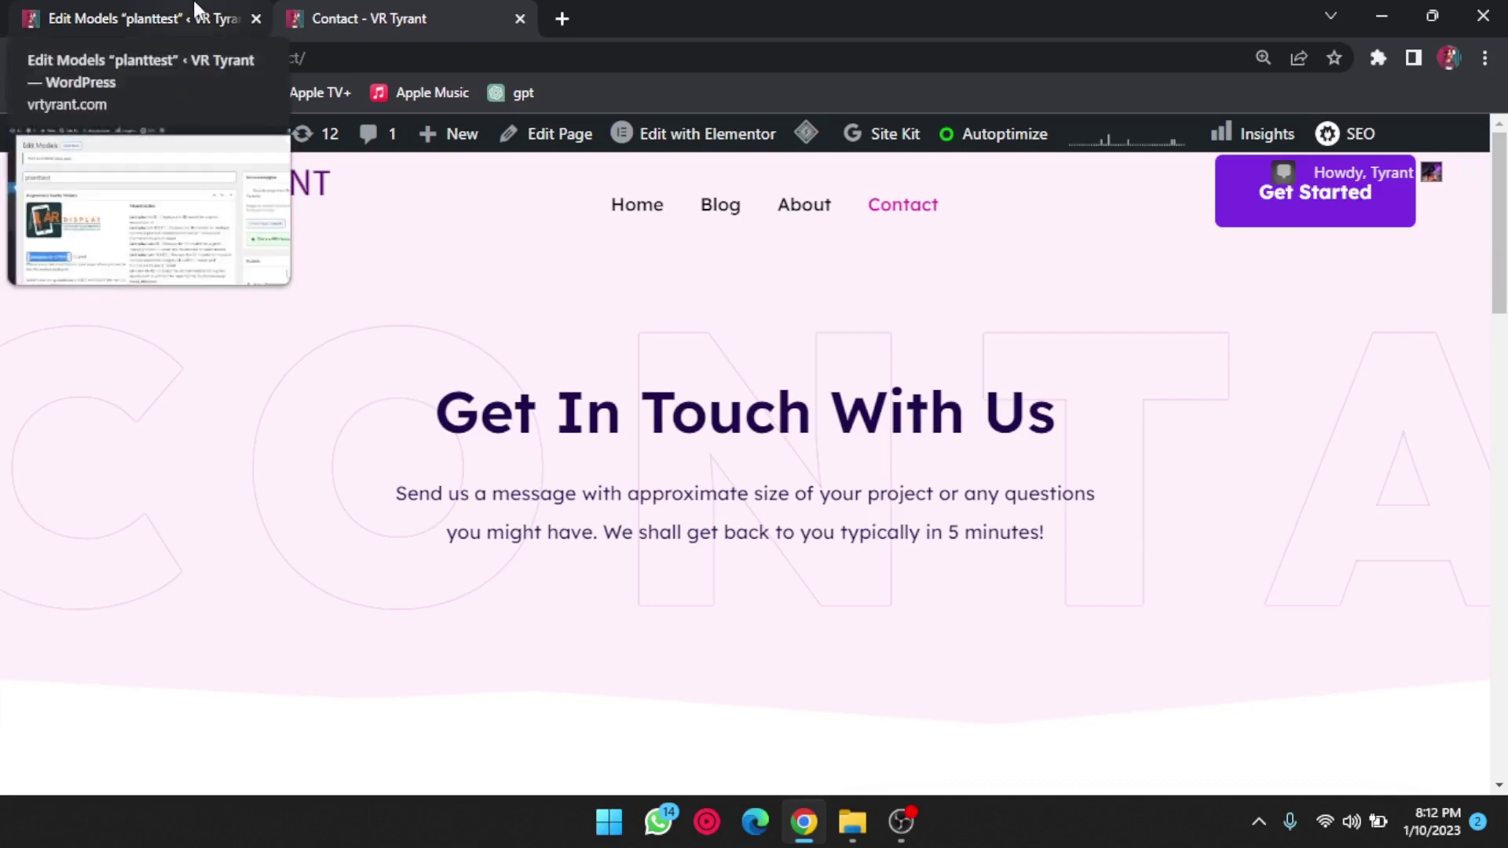
click(198, 12)
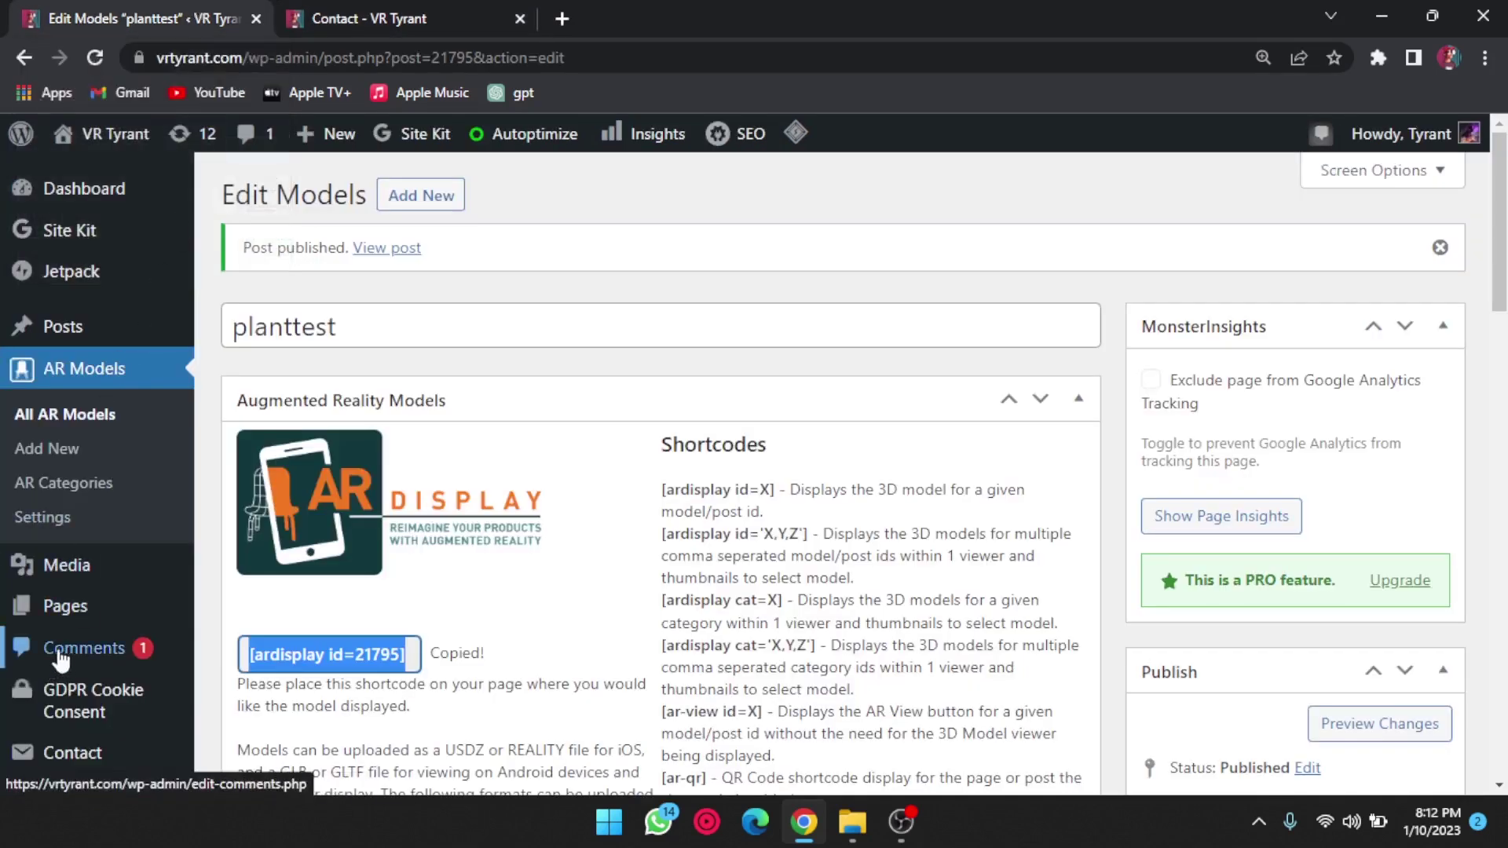
mouse_move(65, 605)
click(249, 610)
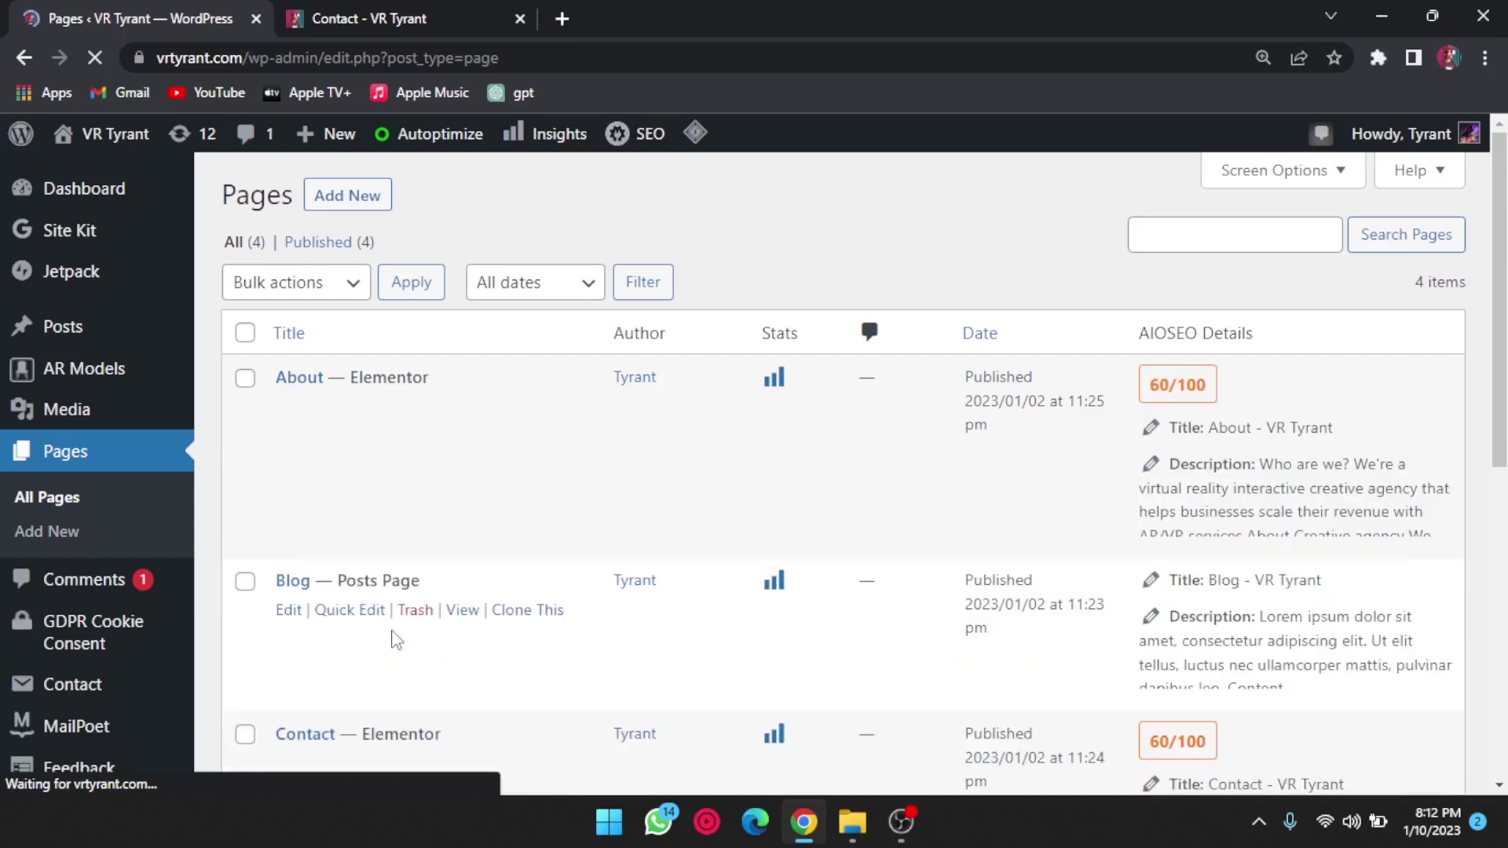
scroll(395, 638, down, 3)
scroll(394, 639, down, 2)
scroll(395, 639, up, 5)
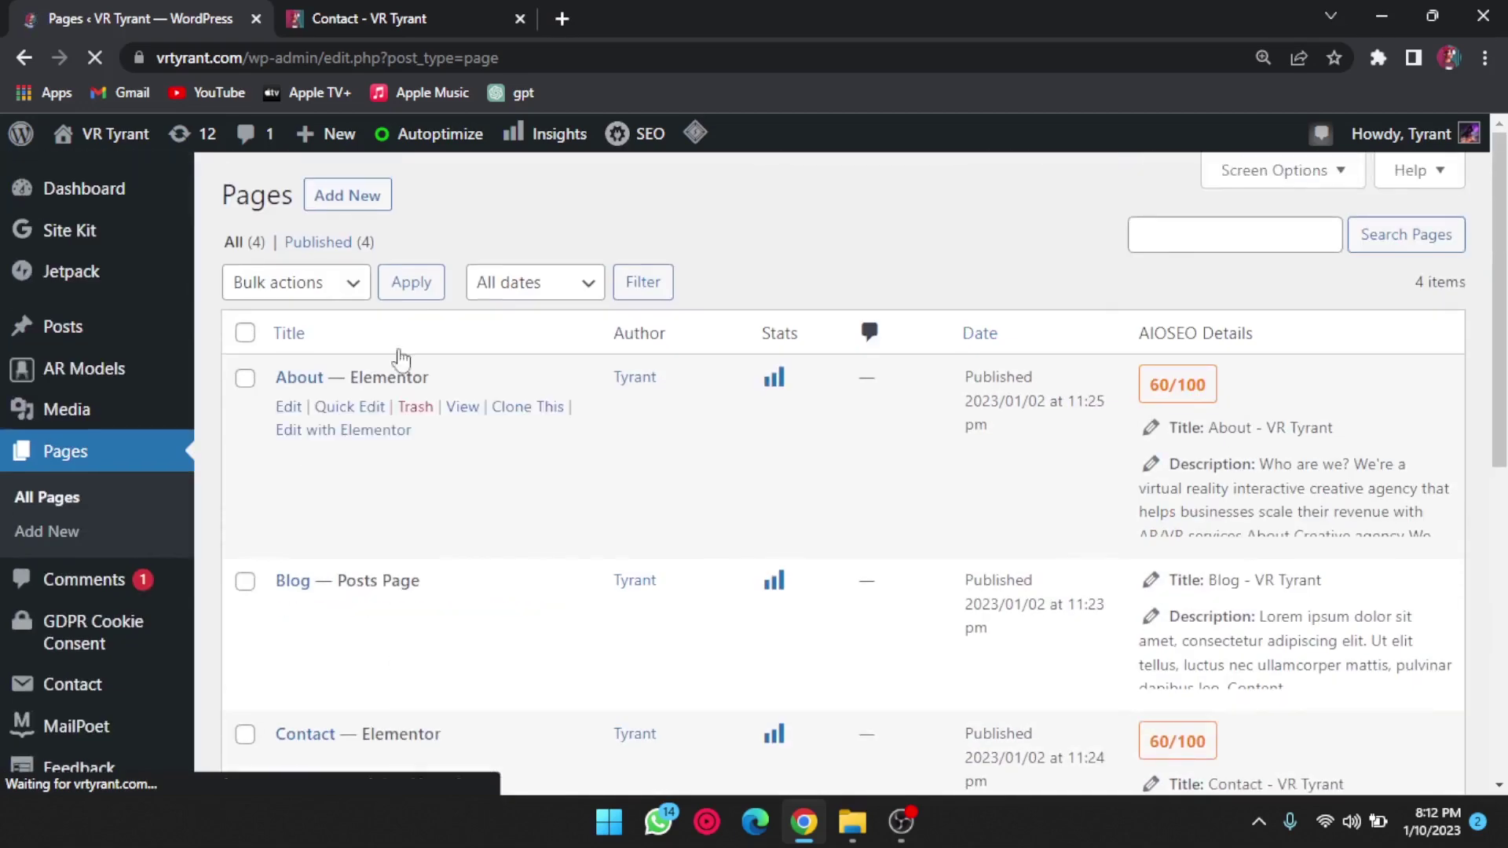
Create a new draft page using Add New on the Pages screen
click(321, 206)
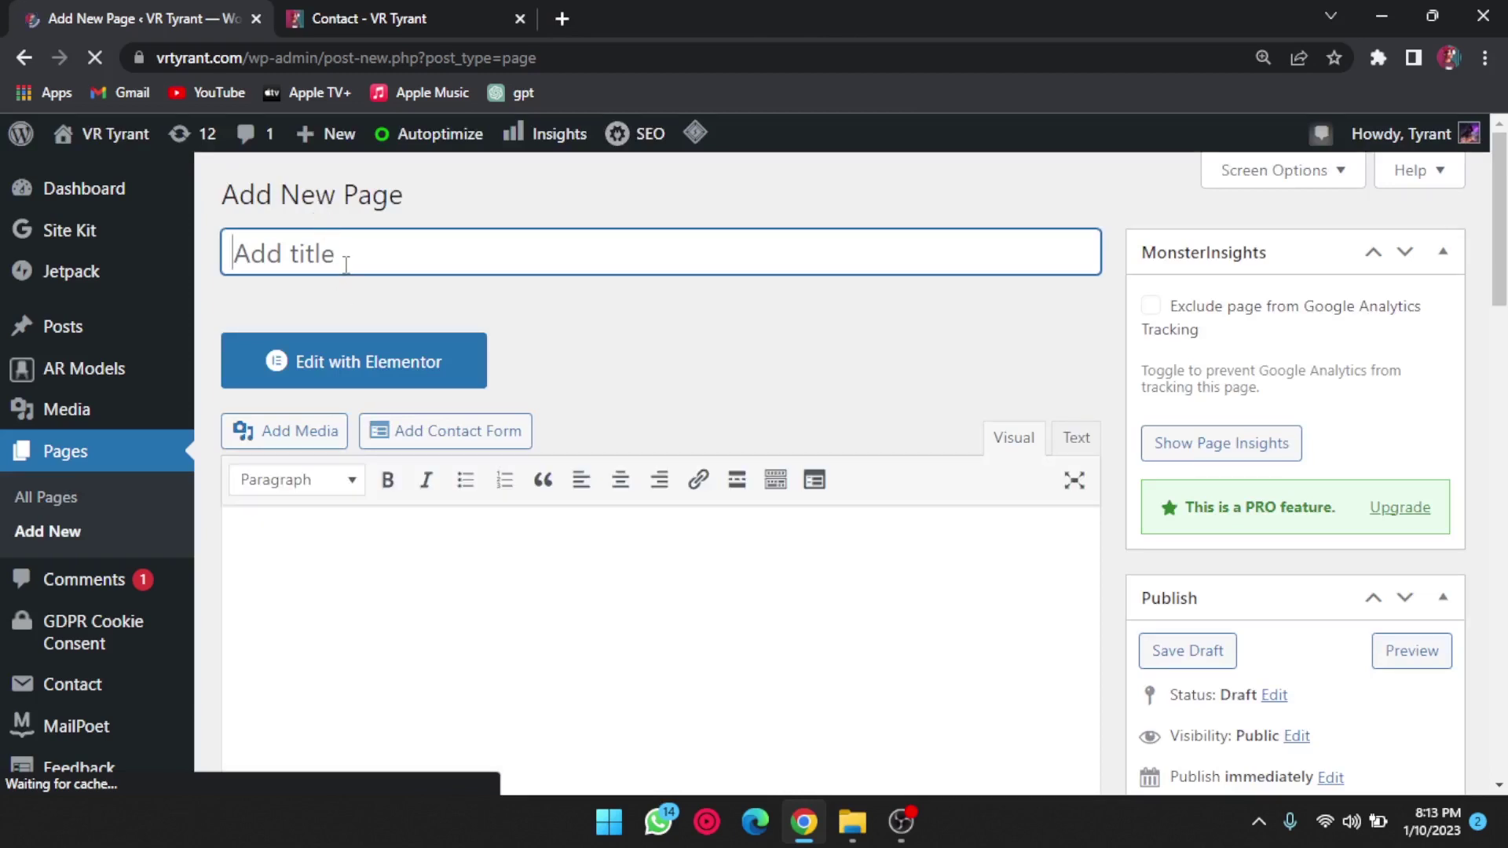
text(YTARTEST)
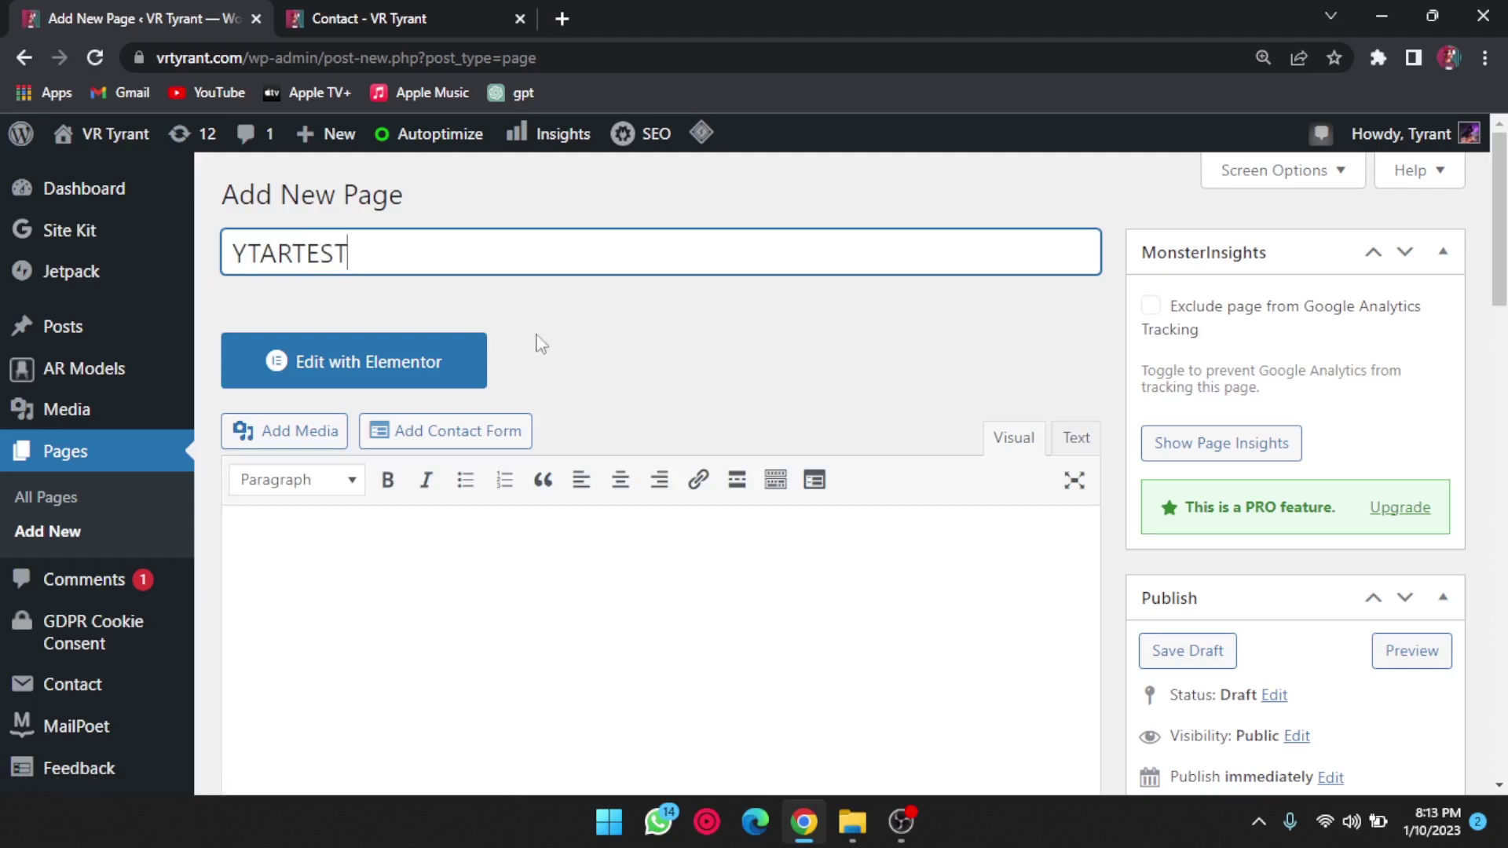
scroll(1450, 574, down, 5)
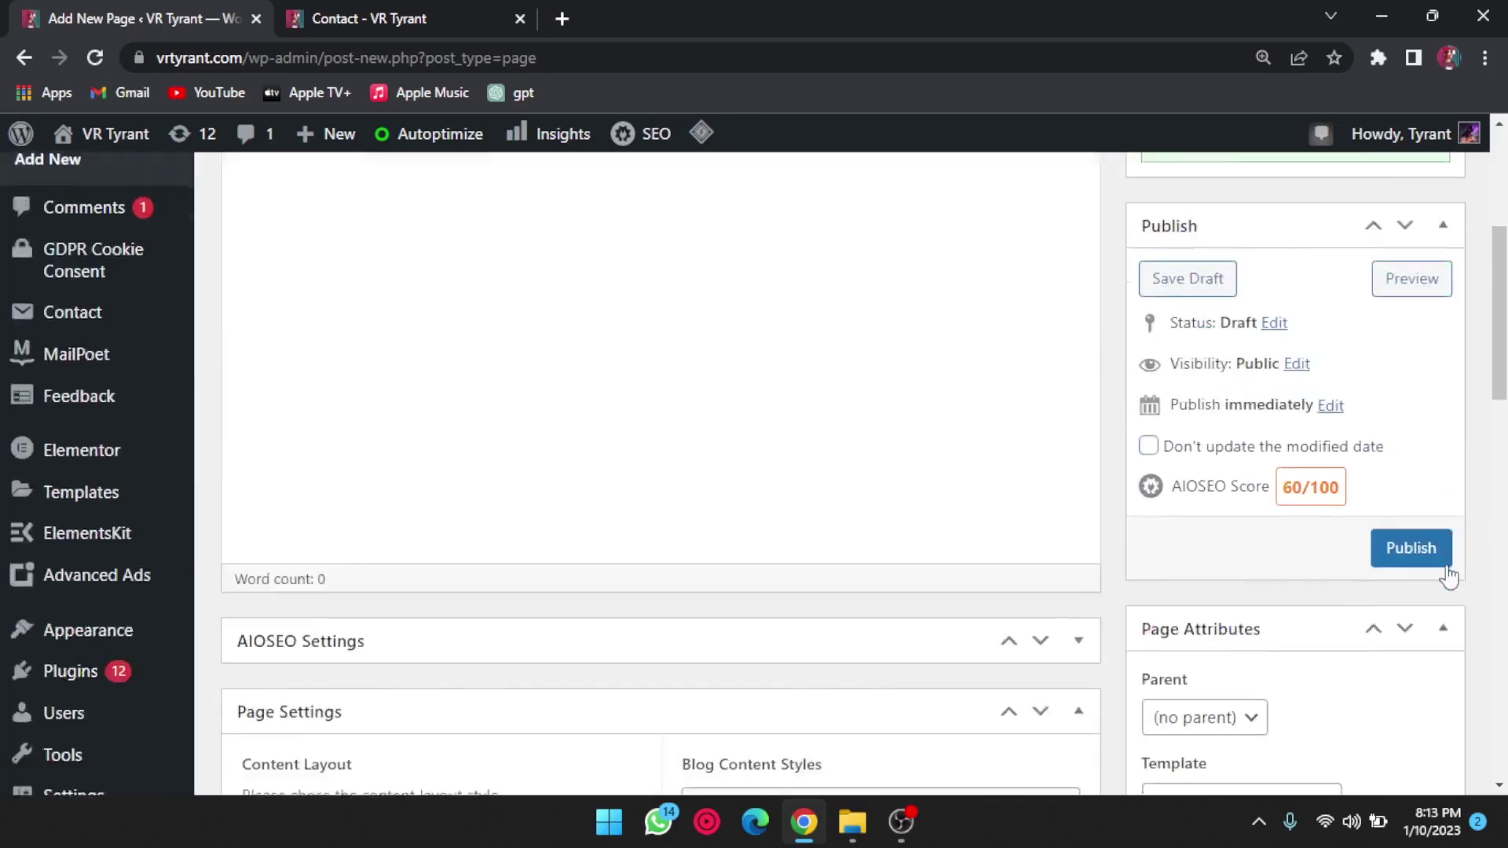
scroll(1450, 573, down, 1)
Give the YTARTEST page the Elementor Full Width template and publish it
click(1314, 703)
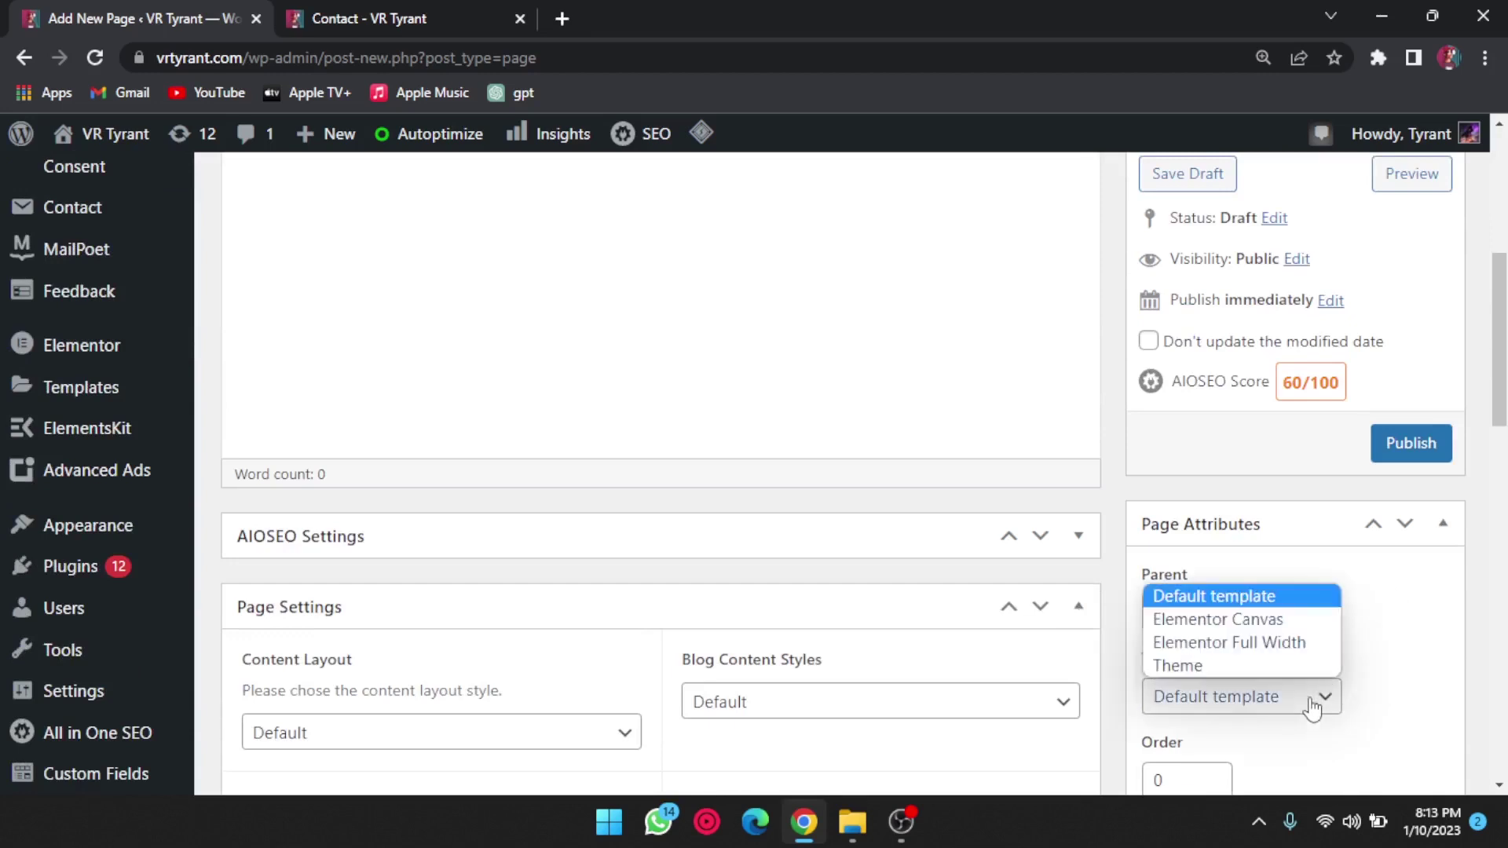
click(1229, 642)
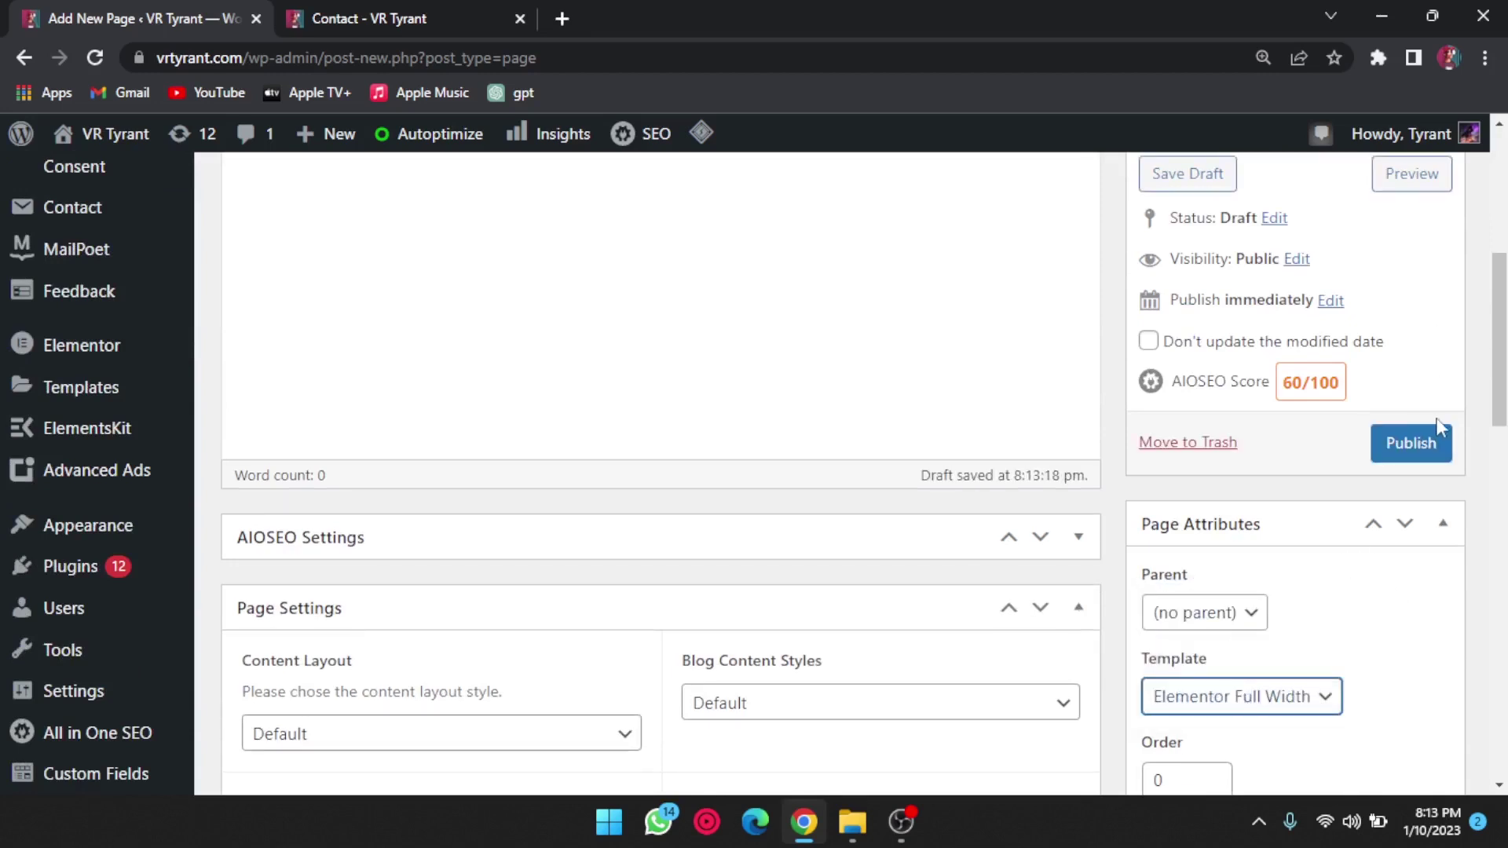
click(1413, 443)
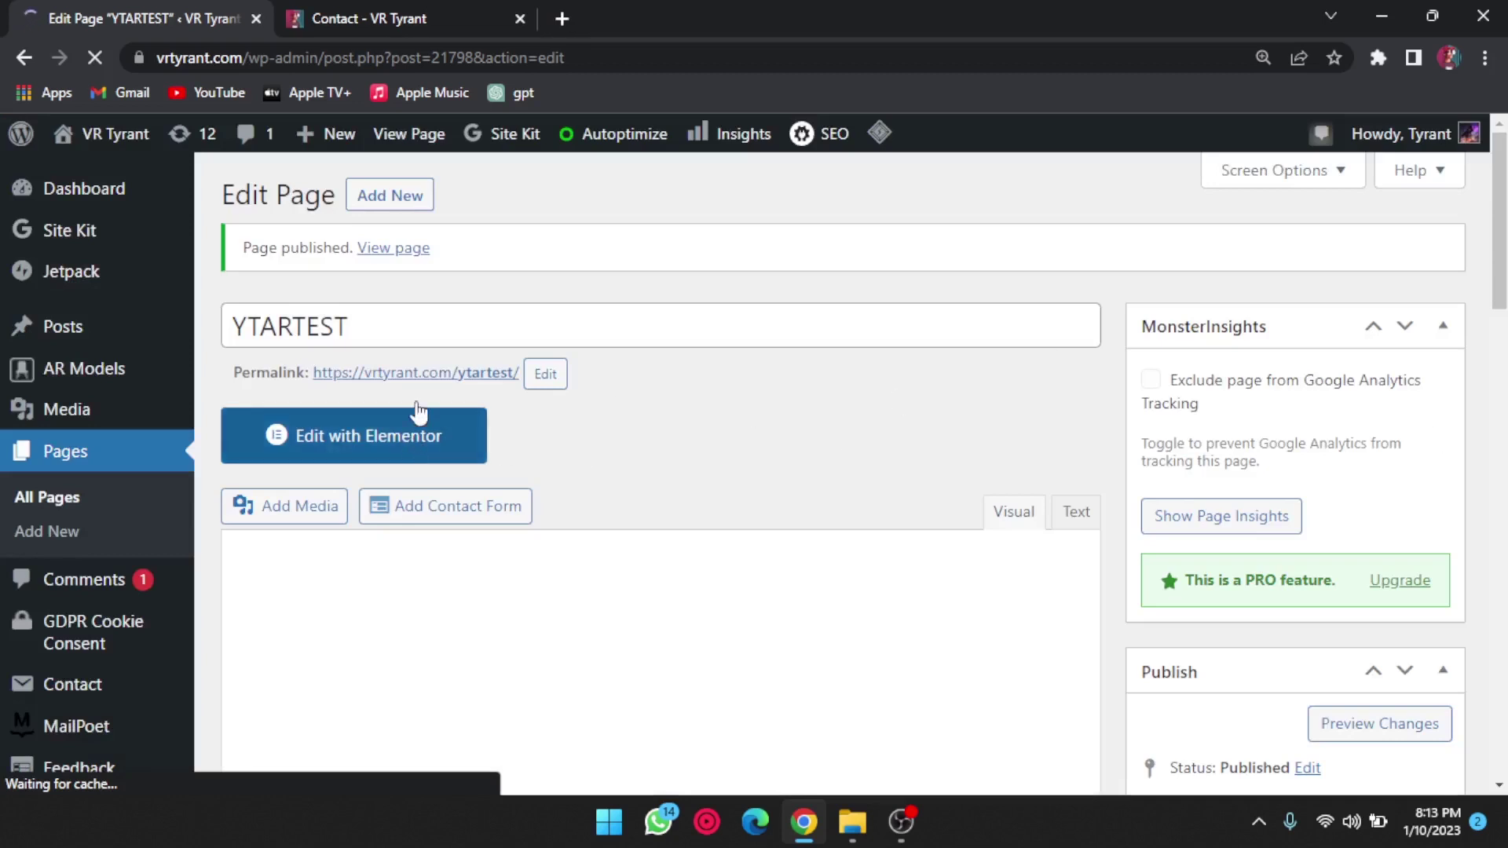
Launch Elementor for the YTARTEST page, then switch to the live Contact page tab
click(422, 439)
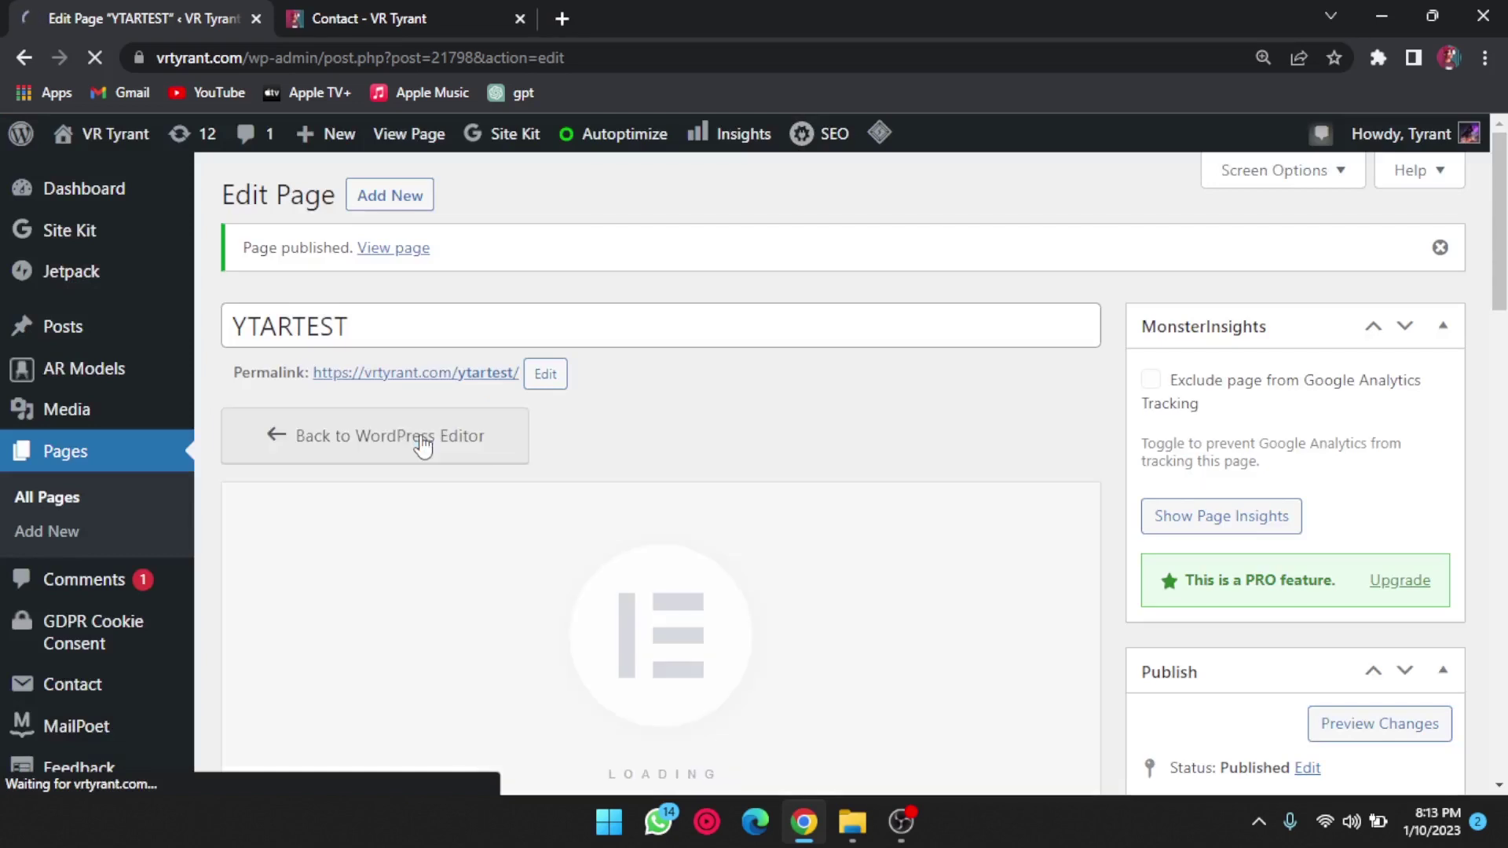
click(484, 10)
scroll(590, 398, down, 5)
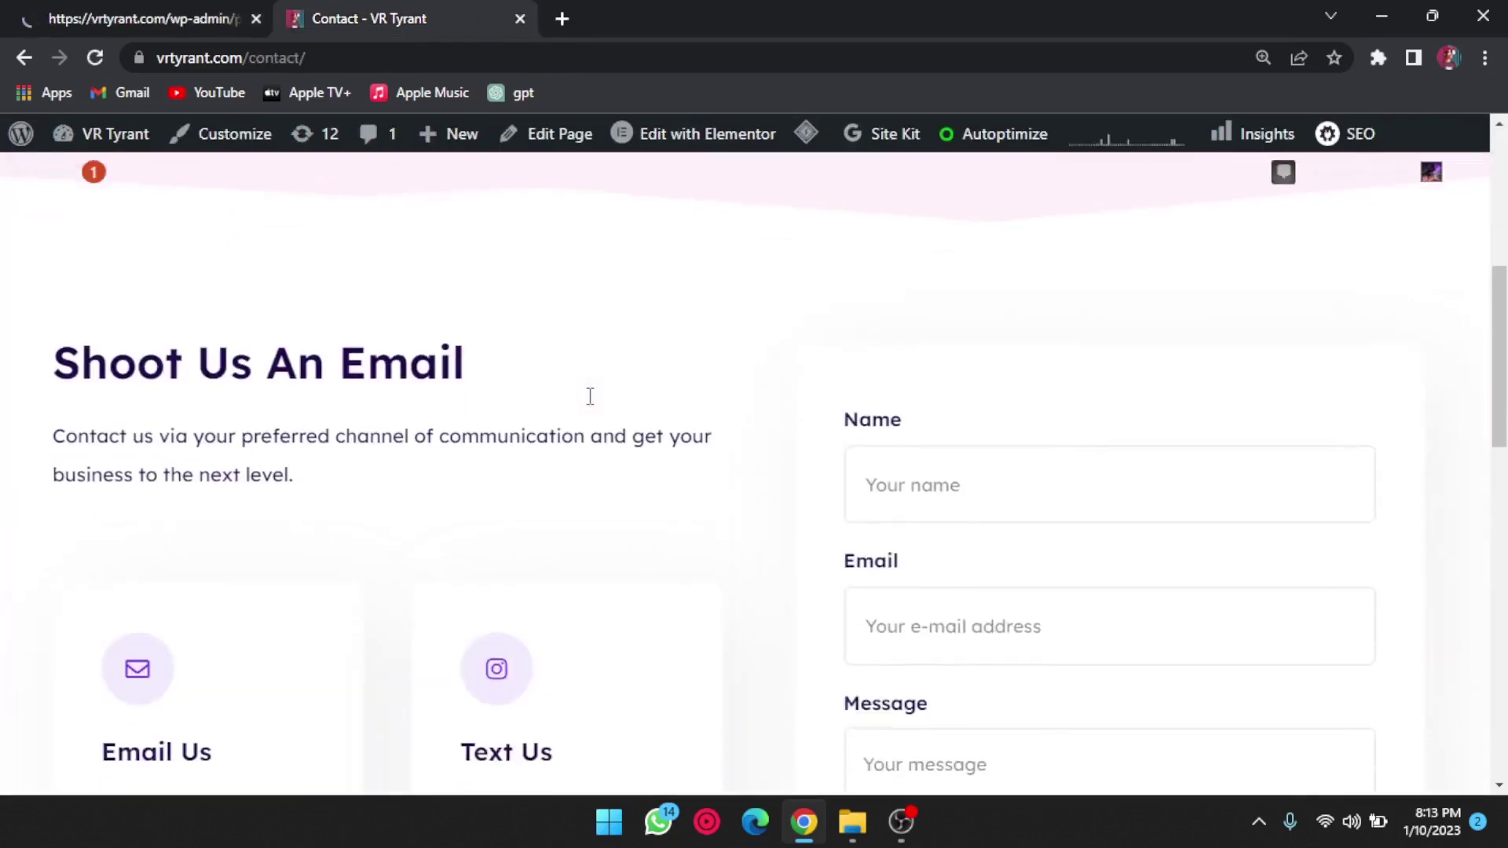
scroll(590, 398, down, 5)
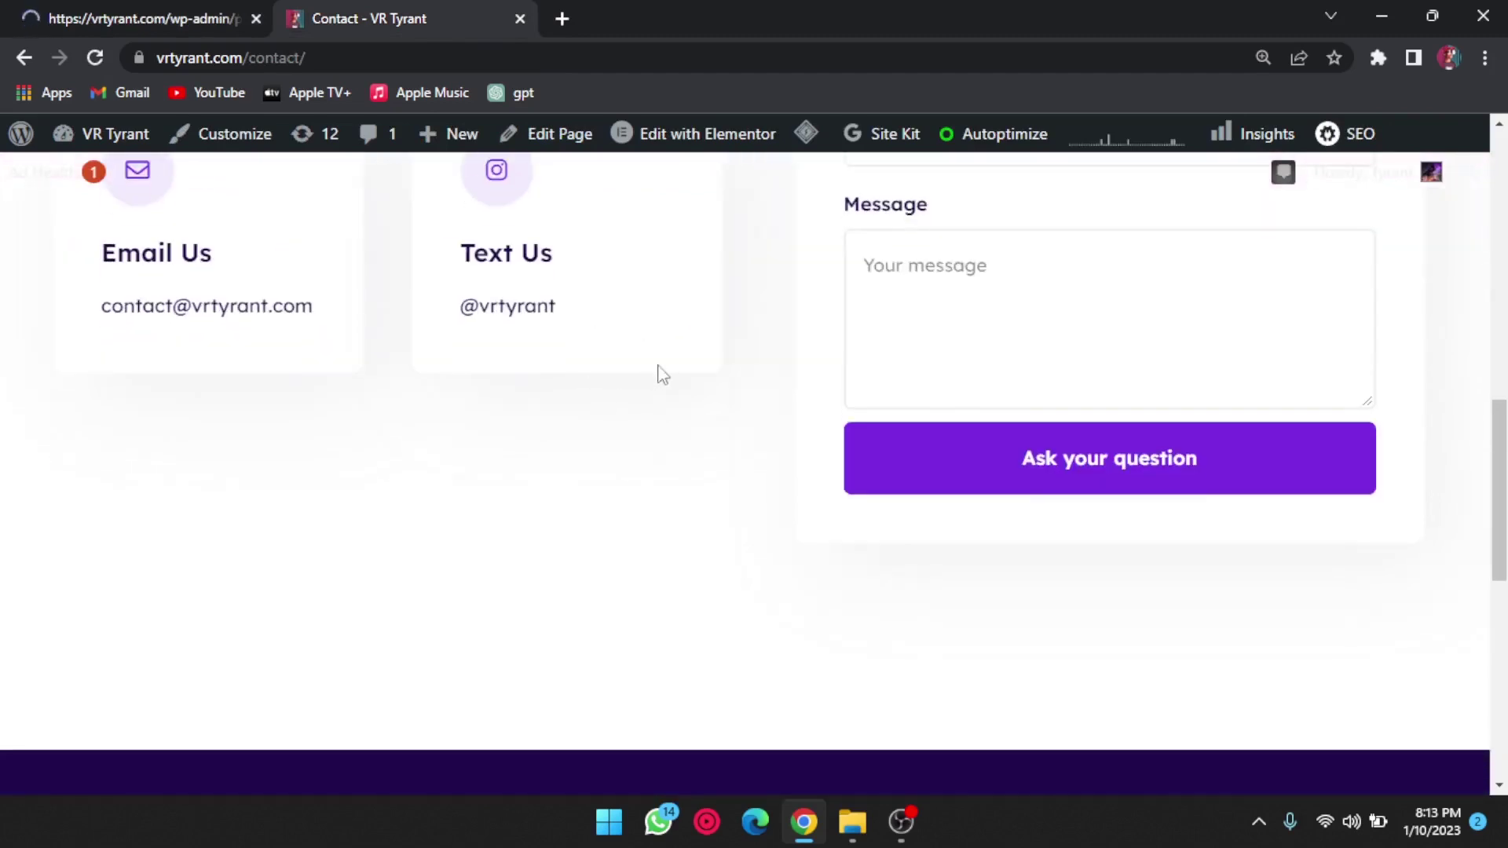
scroll(675, 377, up, 5)
scroll(674, 377, up, 3)
scroll(674, 378, down, 5)
scroll(674, 378, down, 2)
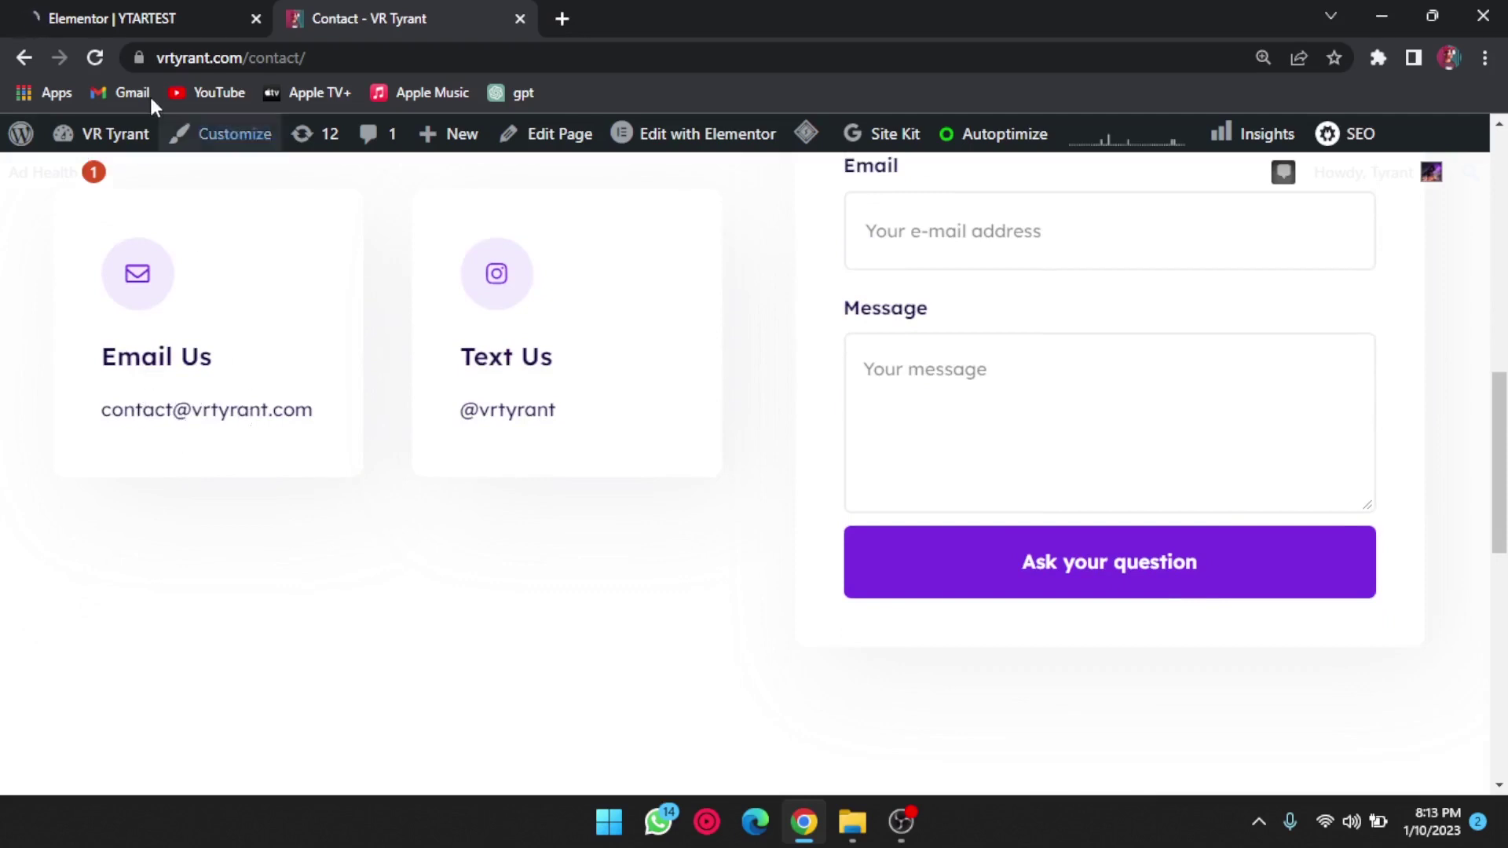
Return to the Elementor editor tab for the YTARTEST page
click(26, 17)
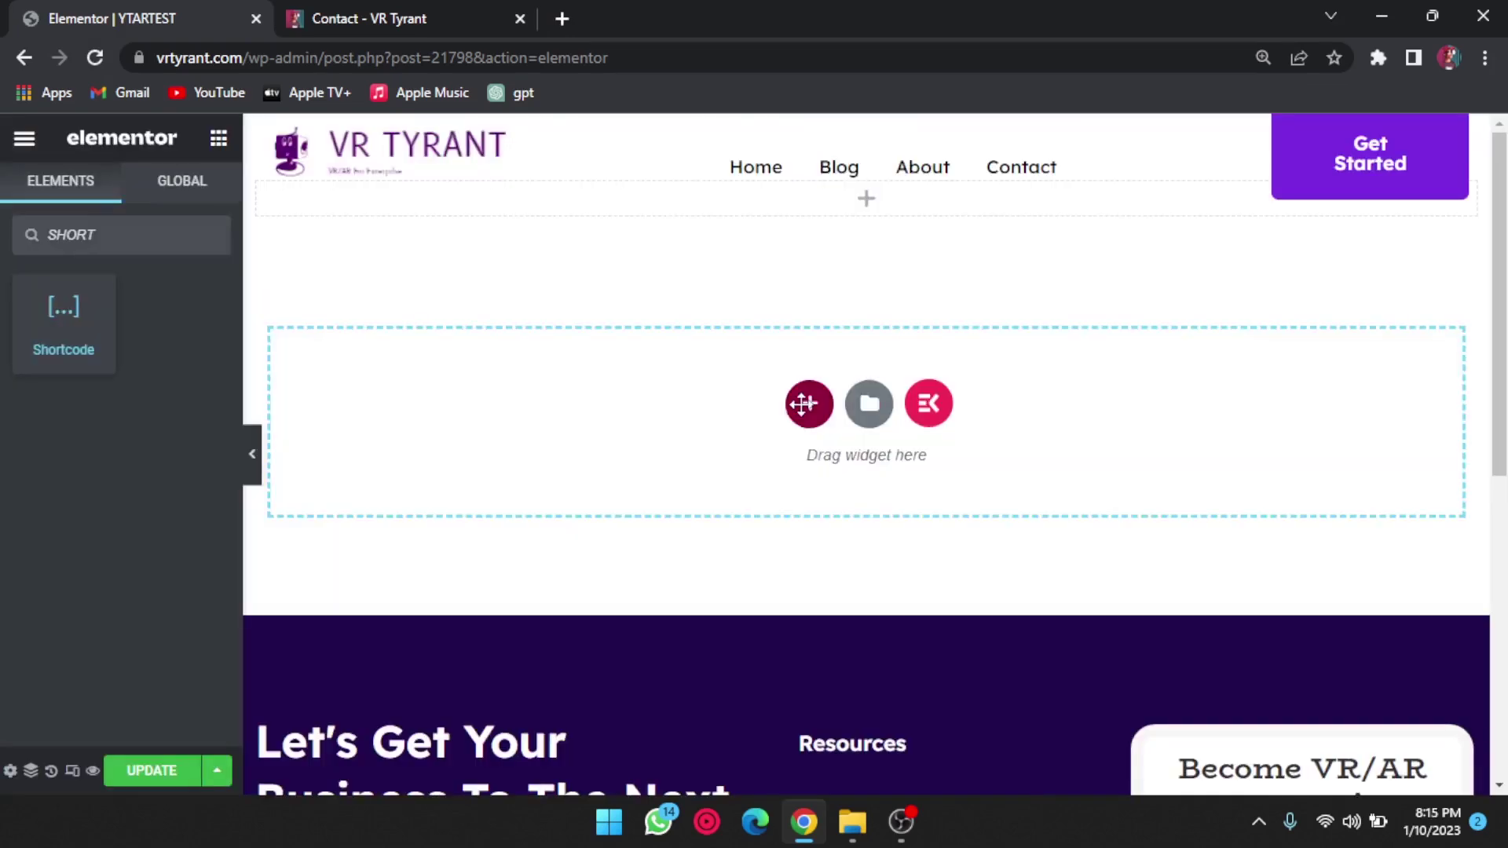
Add a Shortcode widget containing [ardisplay id=21795] to the empty section, save, and go back
drag(63, 318, 803, 404)
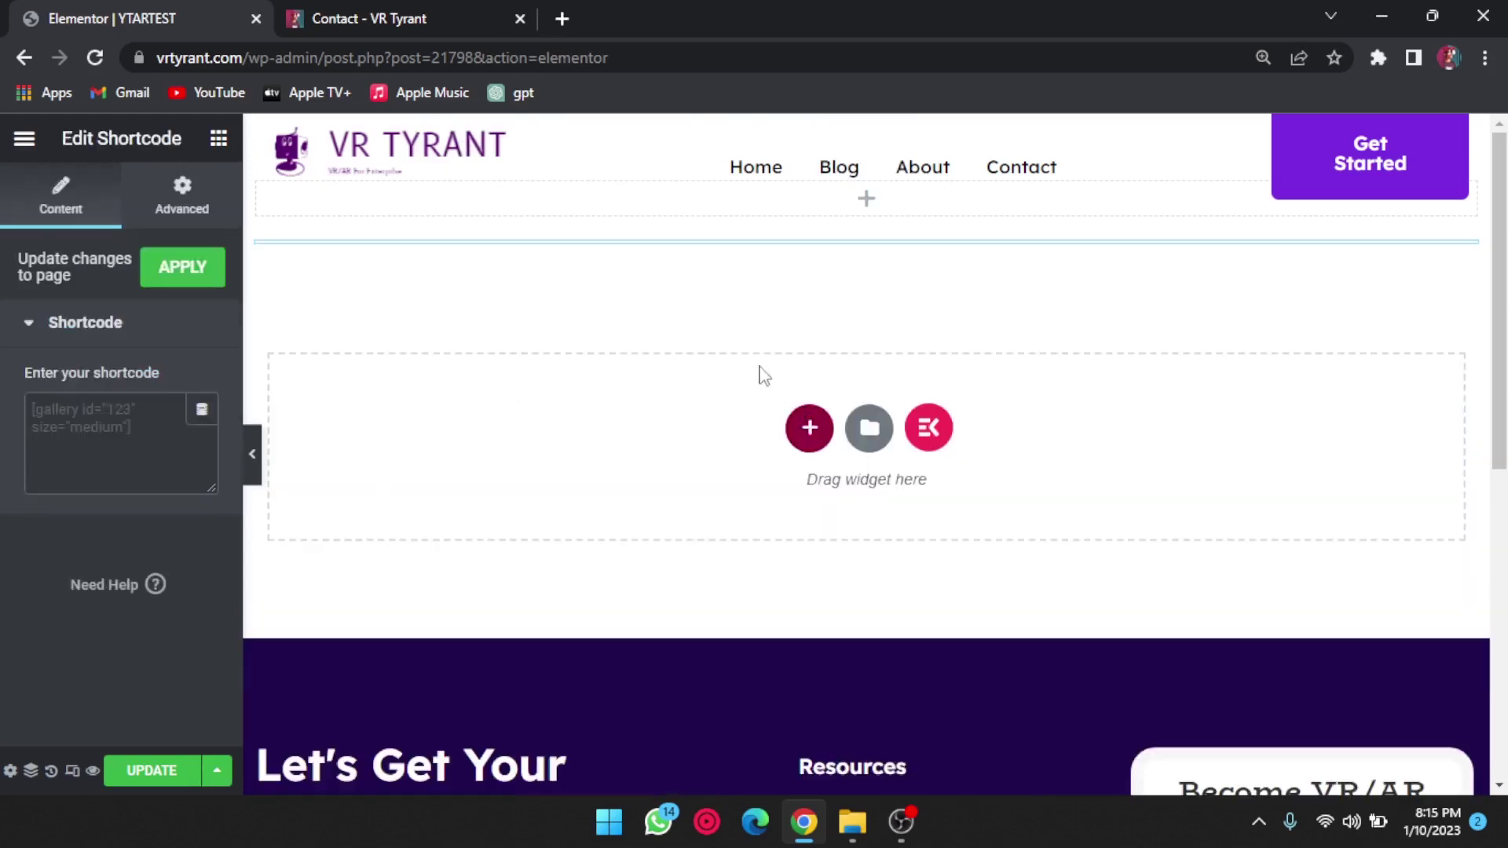
click(87, 438)
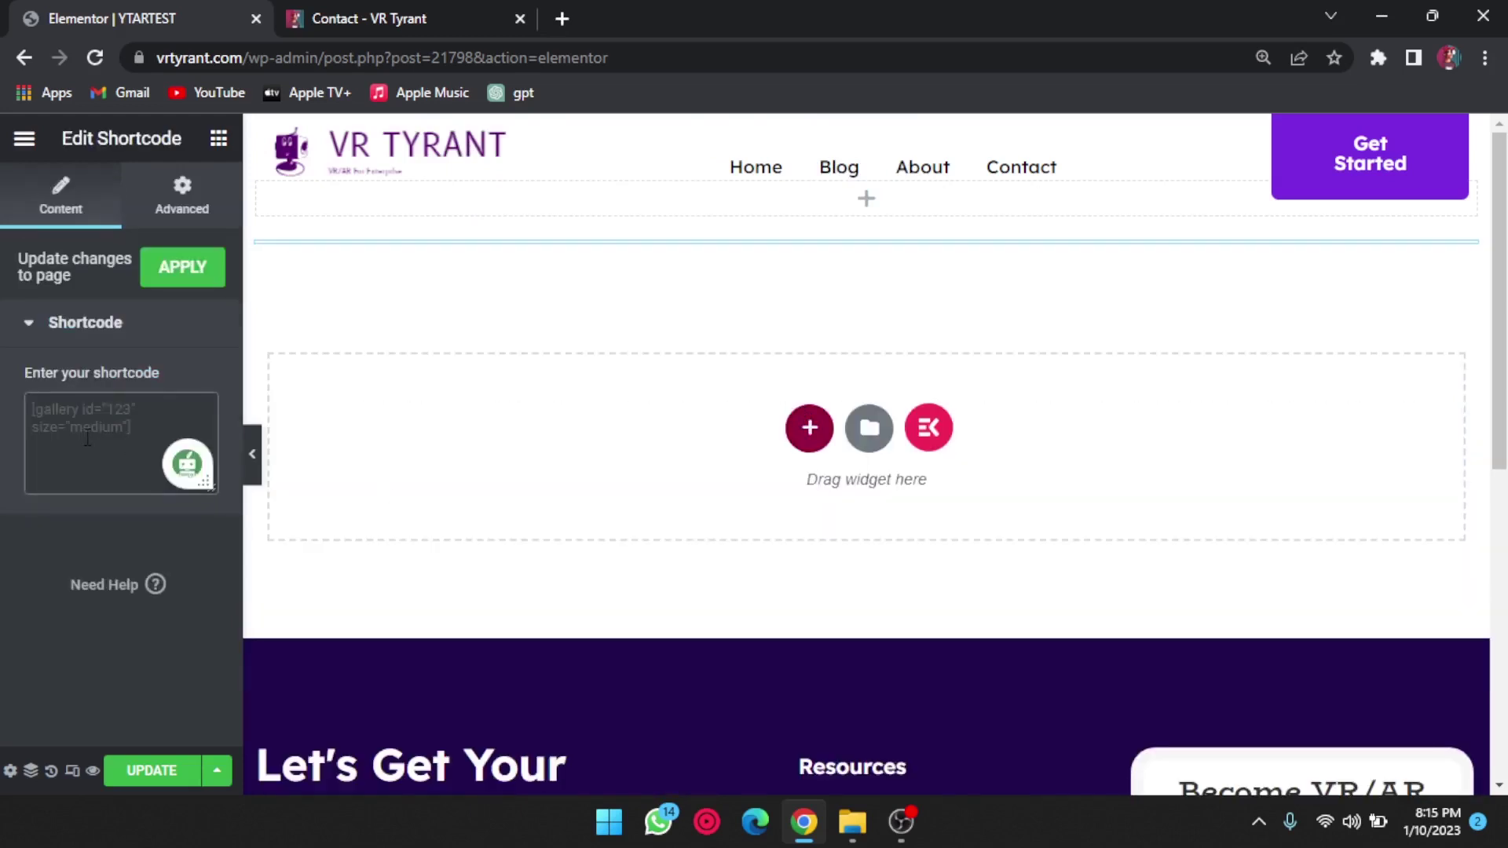
text([ardisplay id=21795])
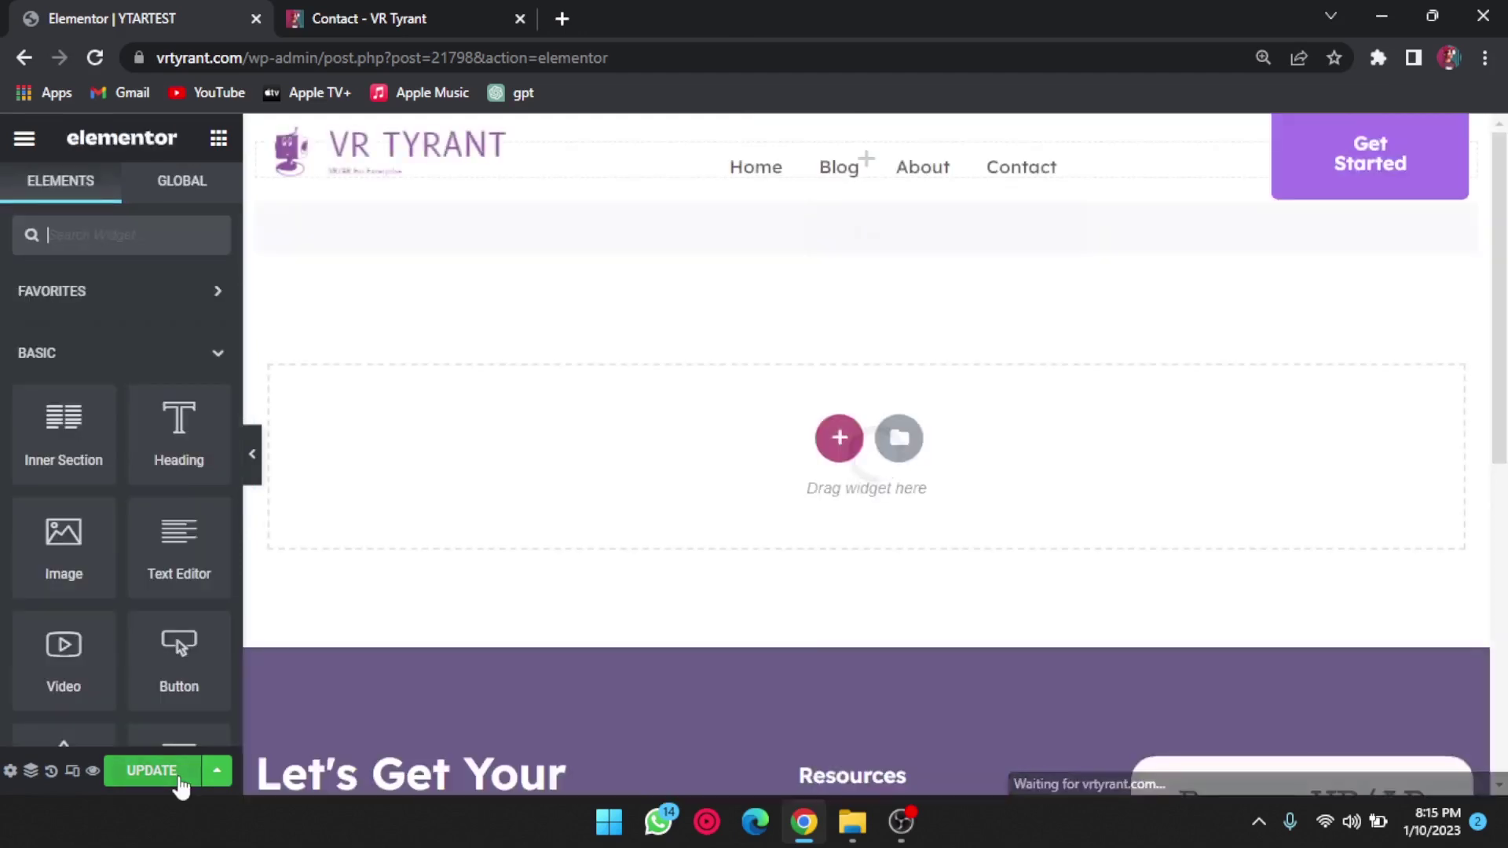
click(151, 772)
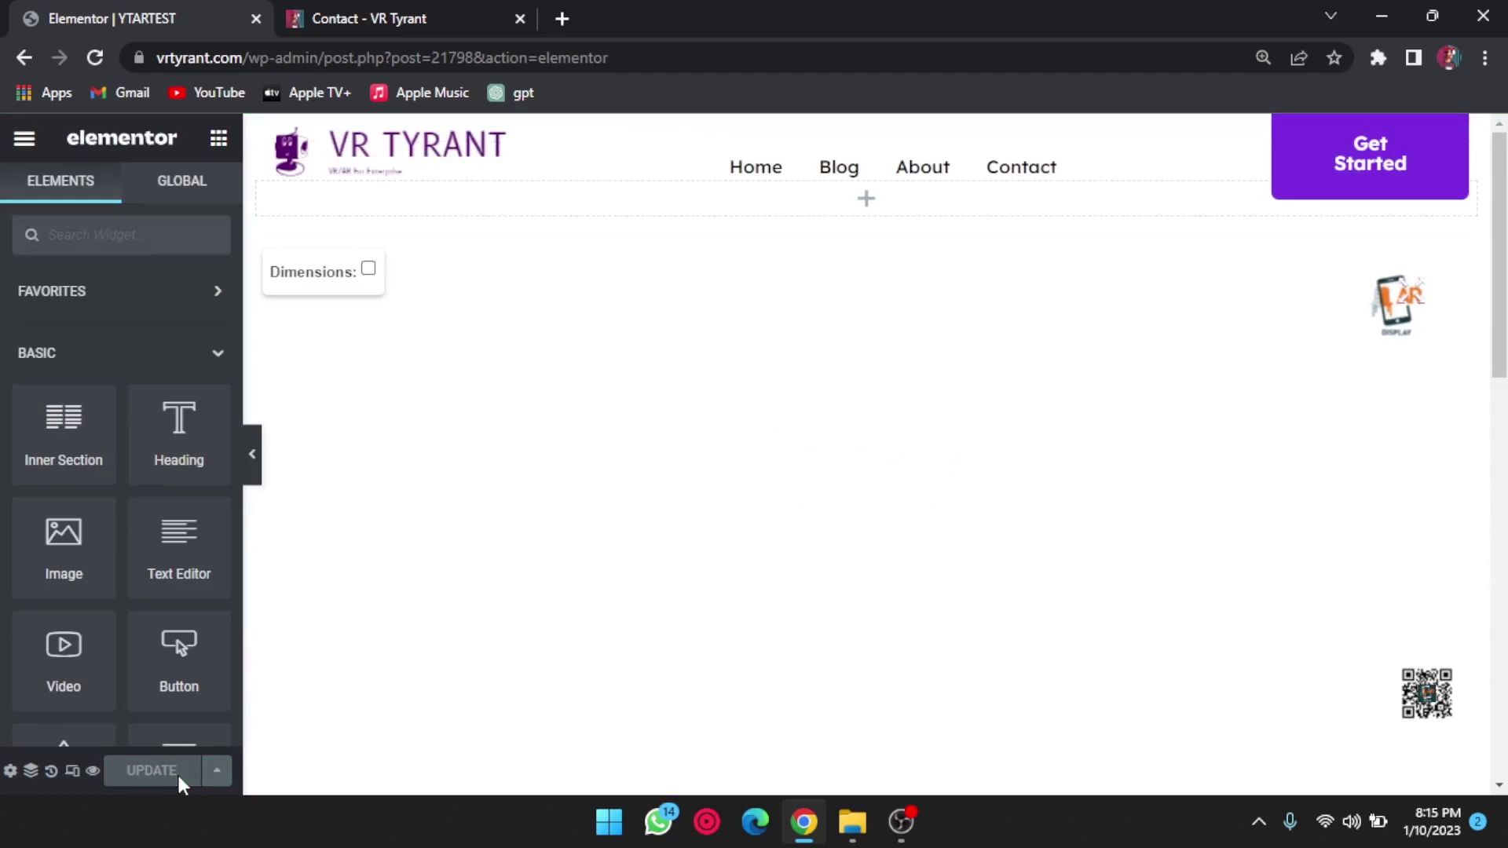
click(26, 58)
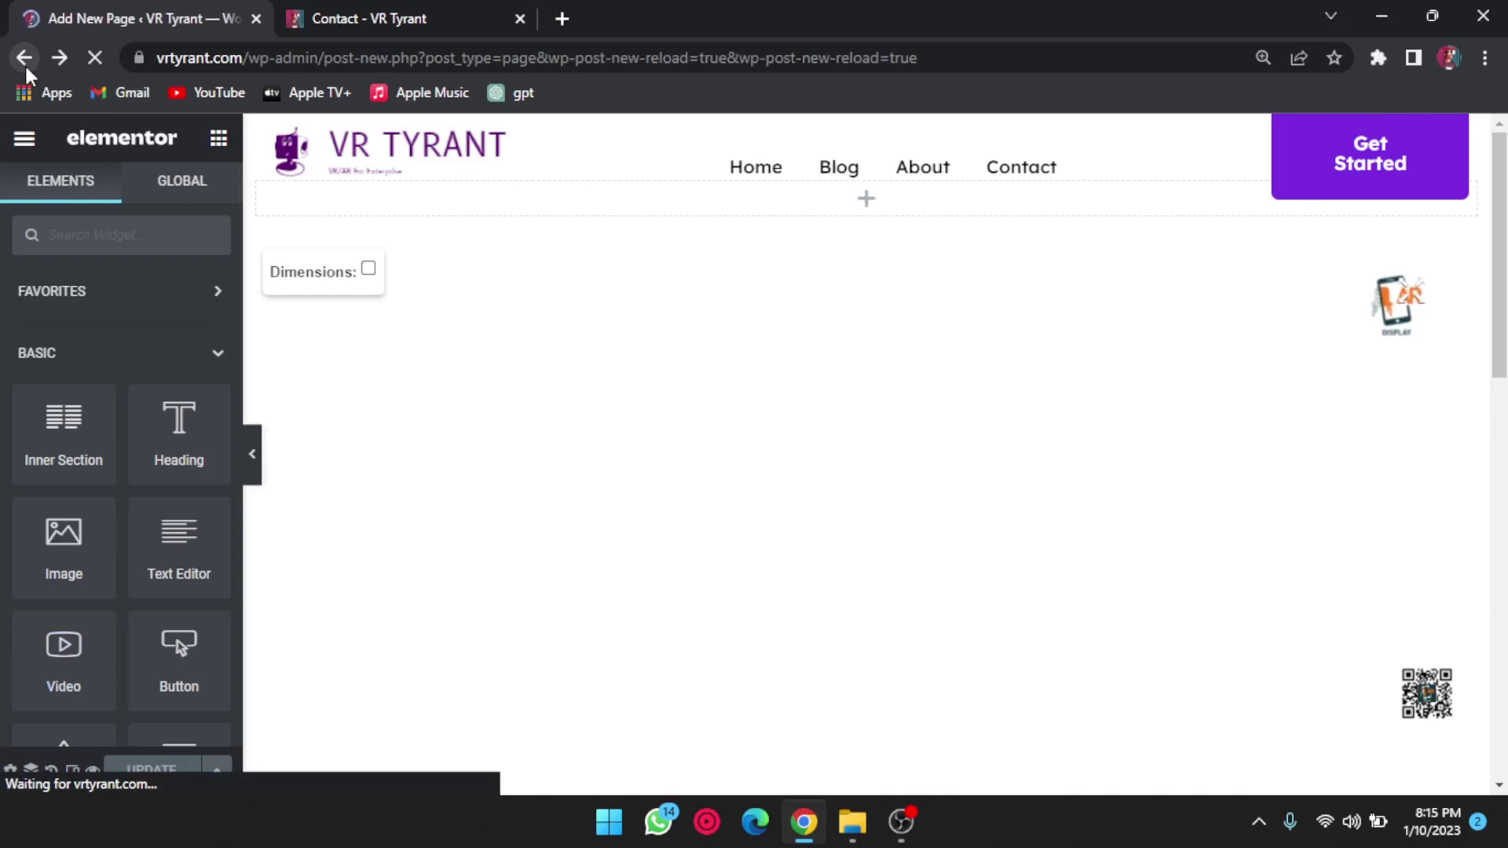
View the published YTARTEST page, then reopen it in Elementor from the pages list
click(26, 58)
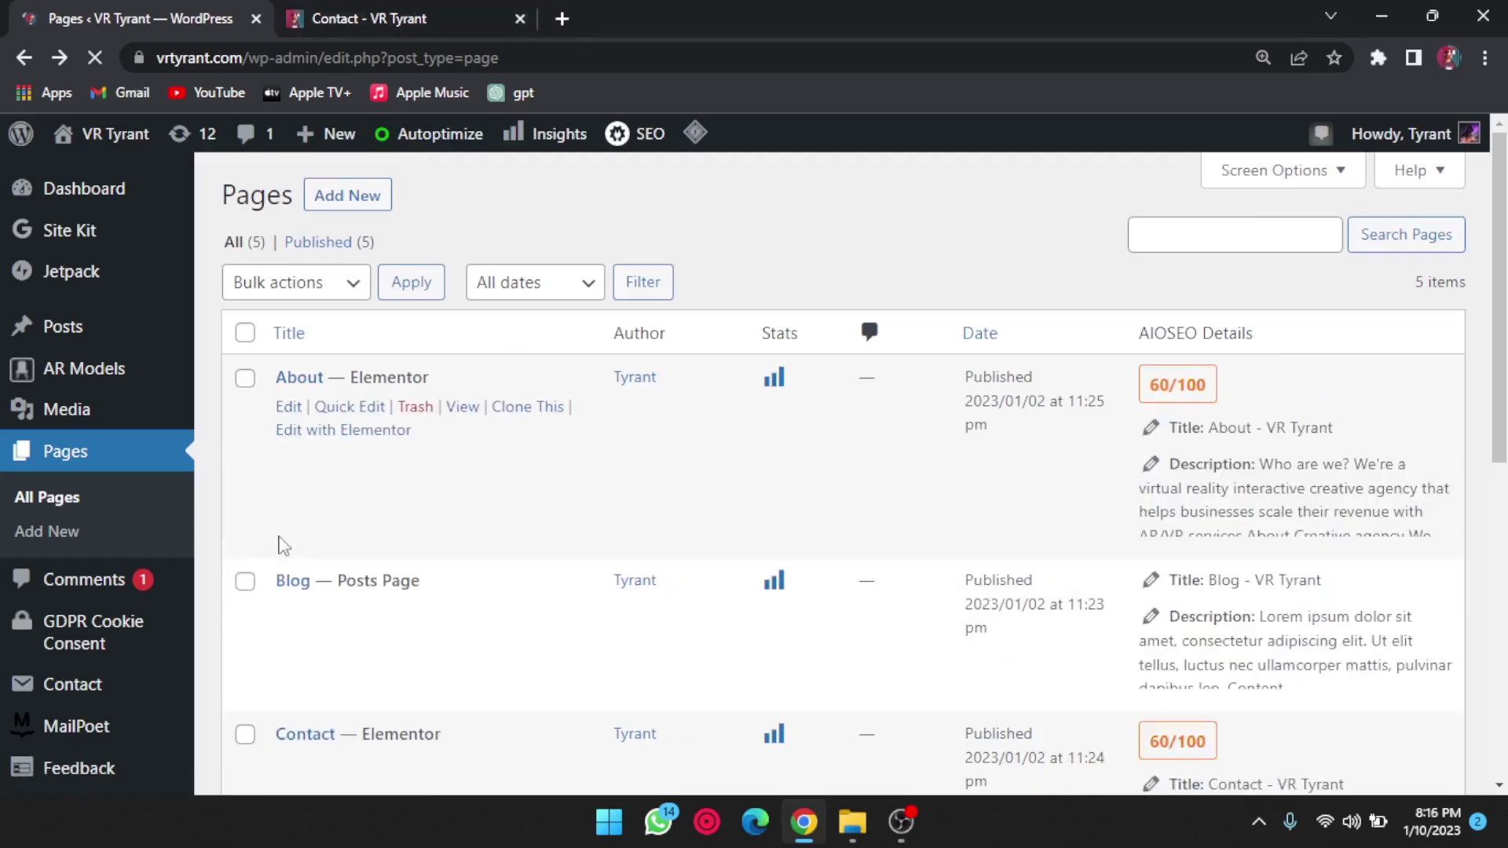
scroll(280, 545, down, 1)
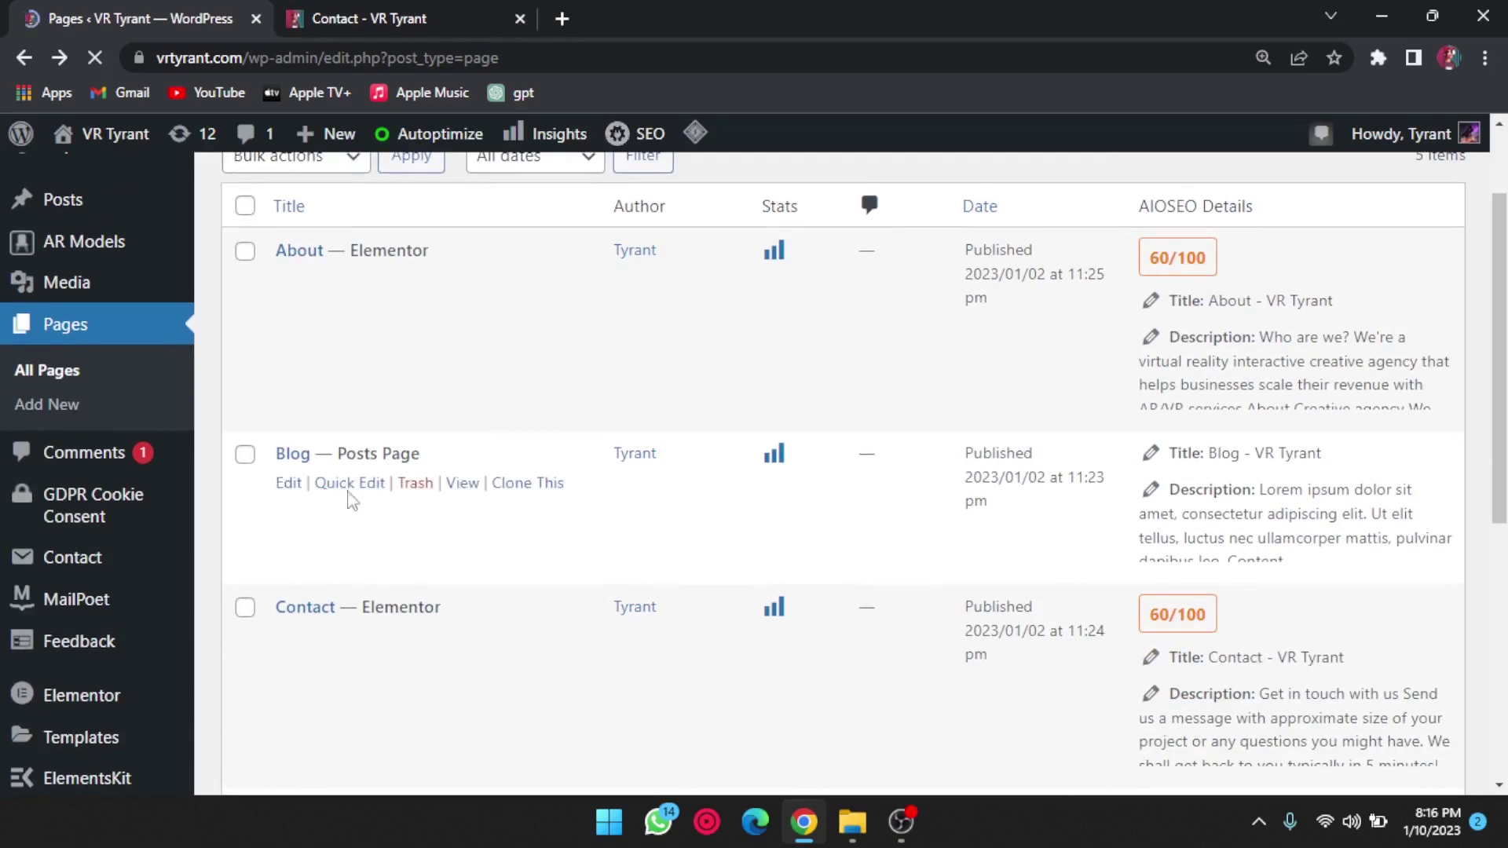
scroll(282, 578, down, 3)
scroll(292, 596, down, 1)
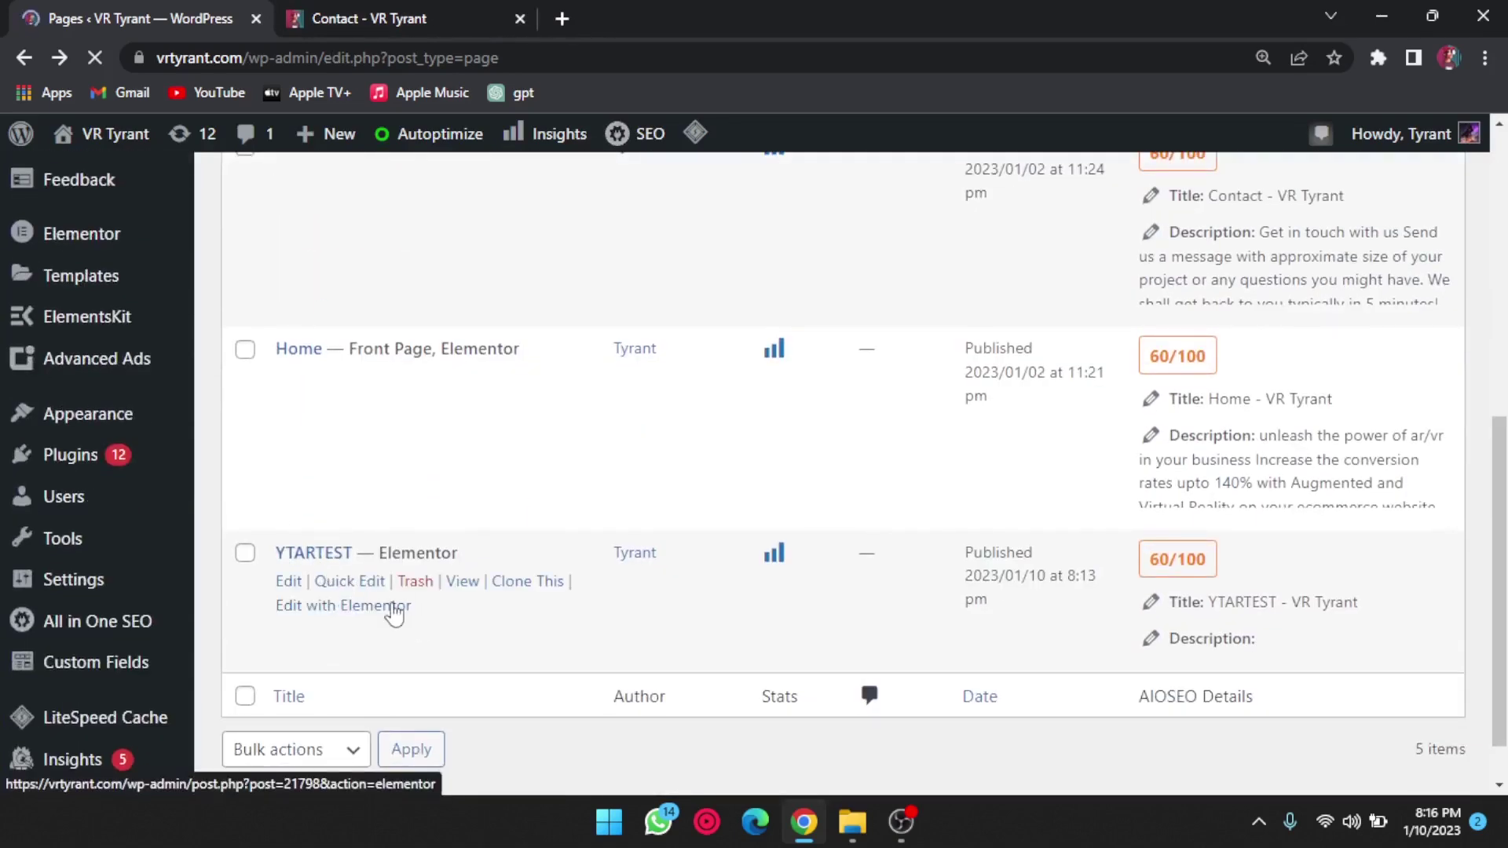
click(461, 582)
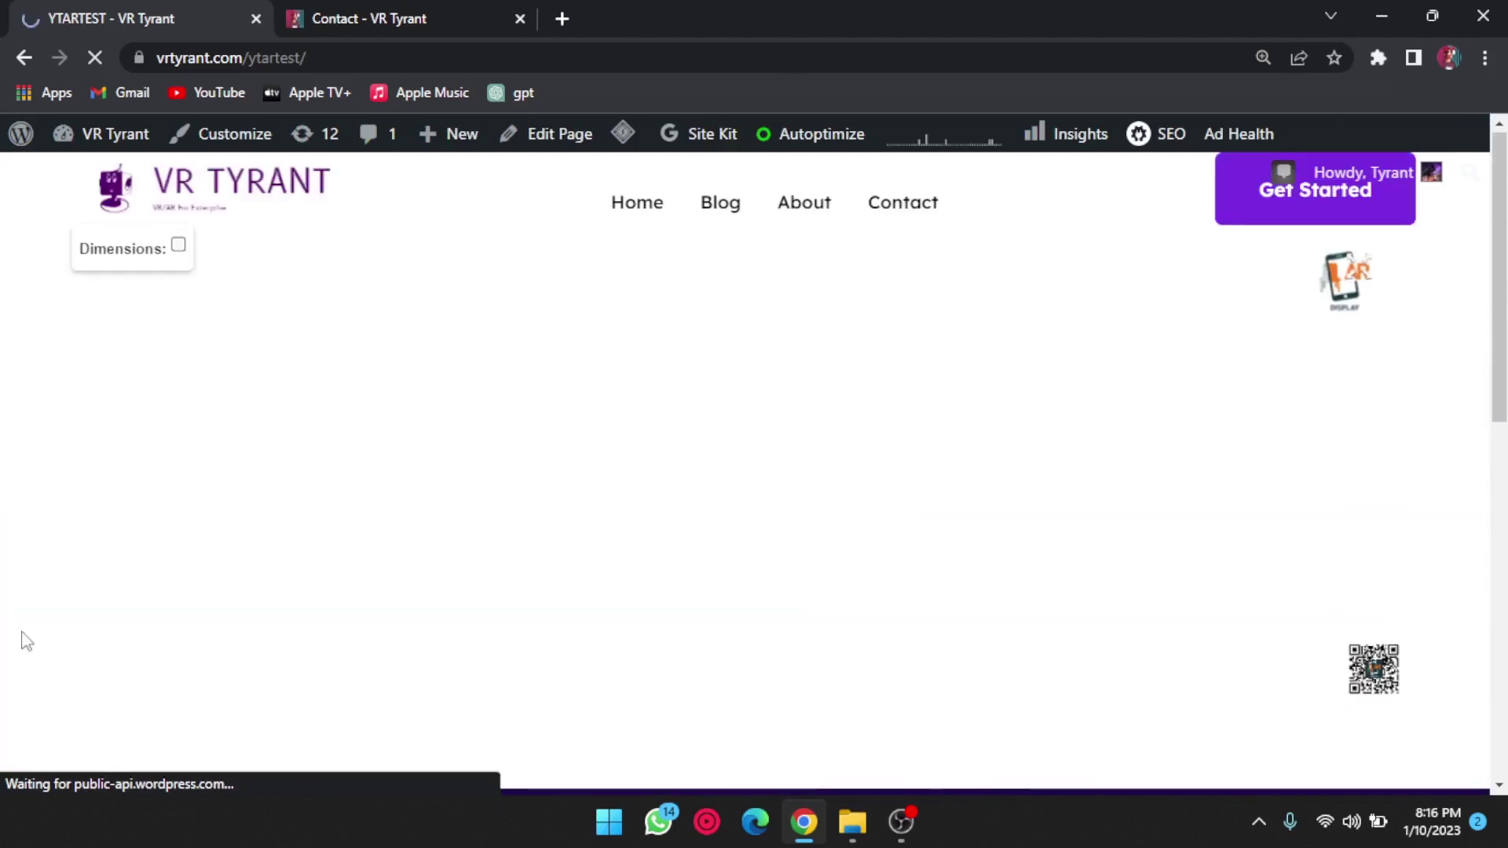
click(25, 58)
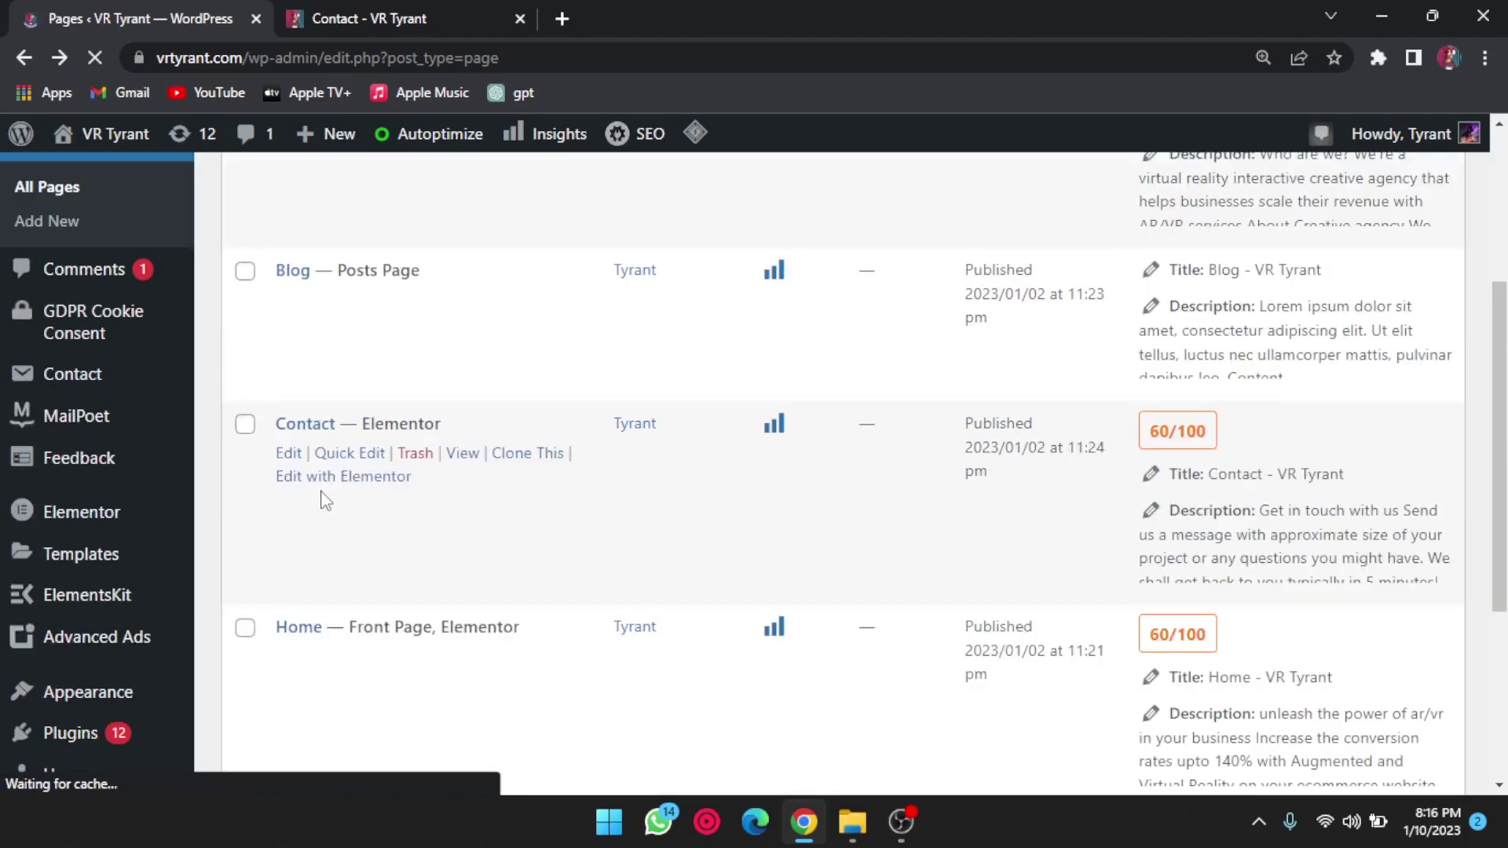
scroll(511, 591, down, 3)
scroll(511, 591, down, 3)
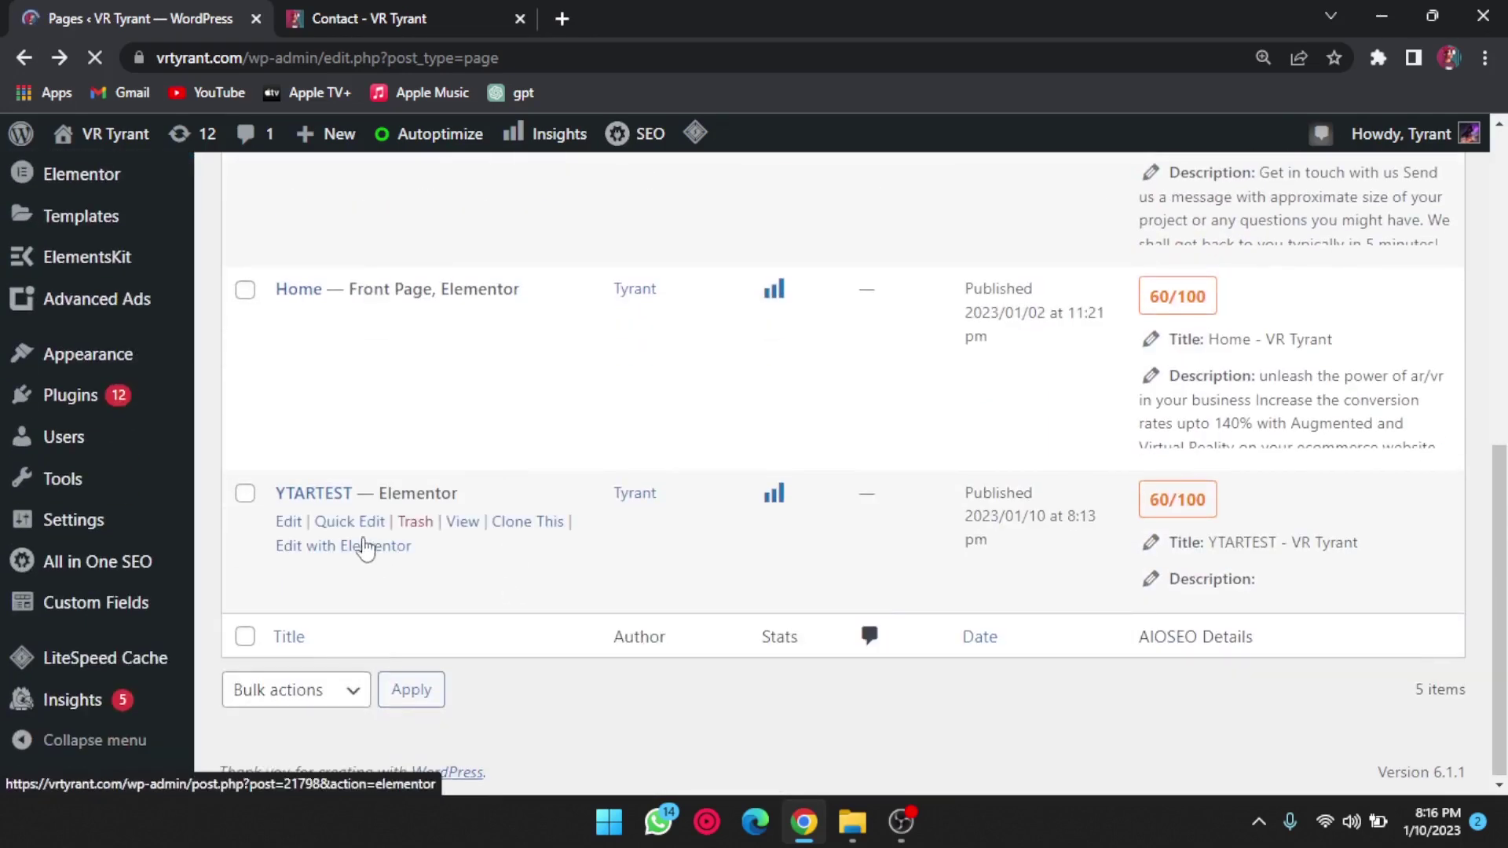
mouse_move(354, 518)
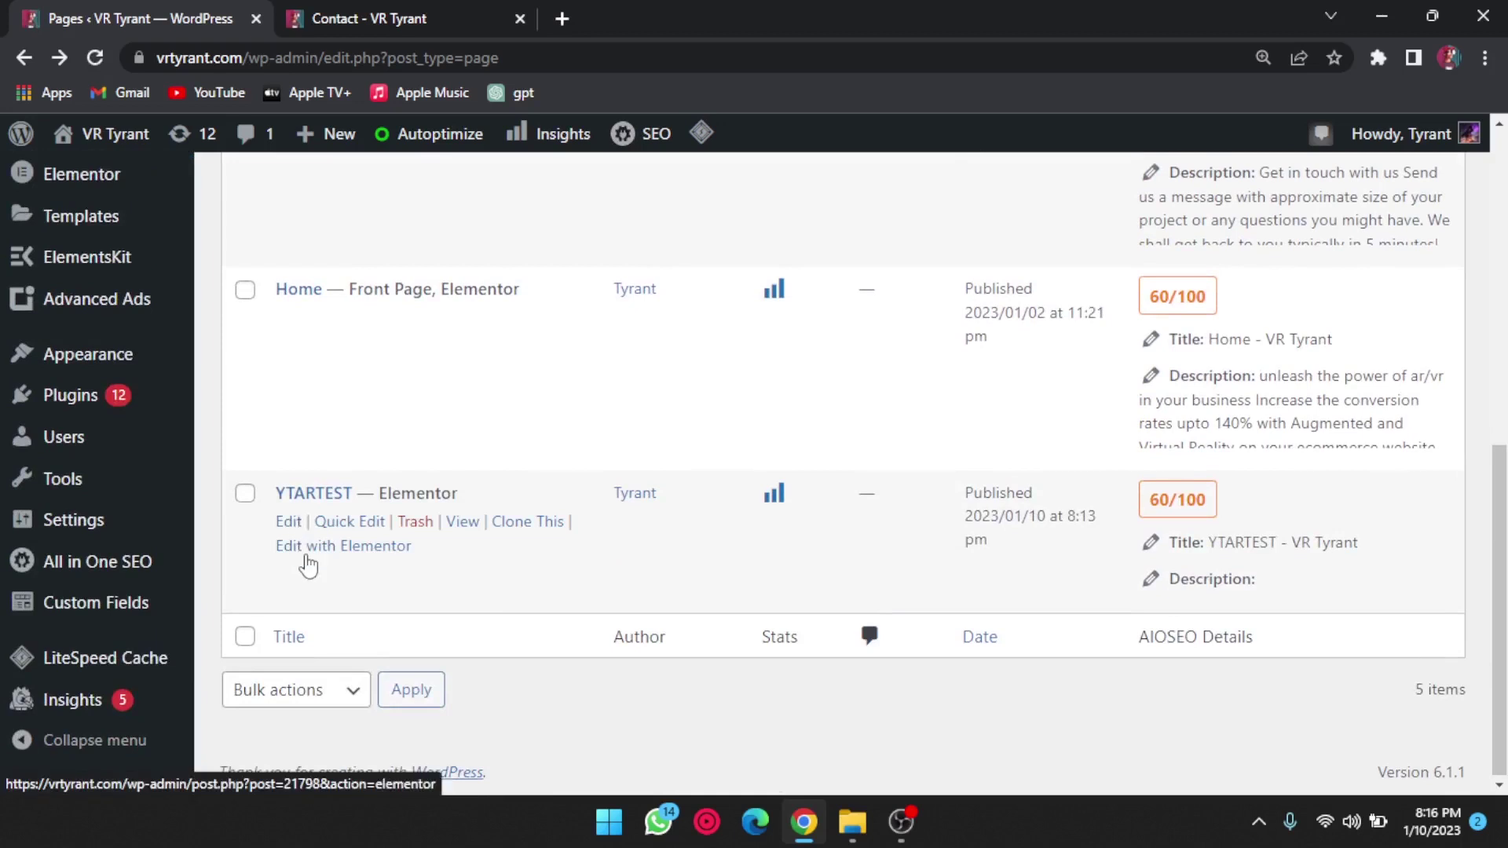
click(308, 554)
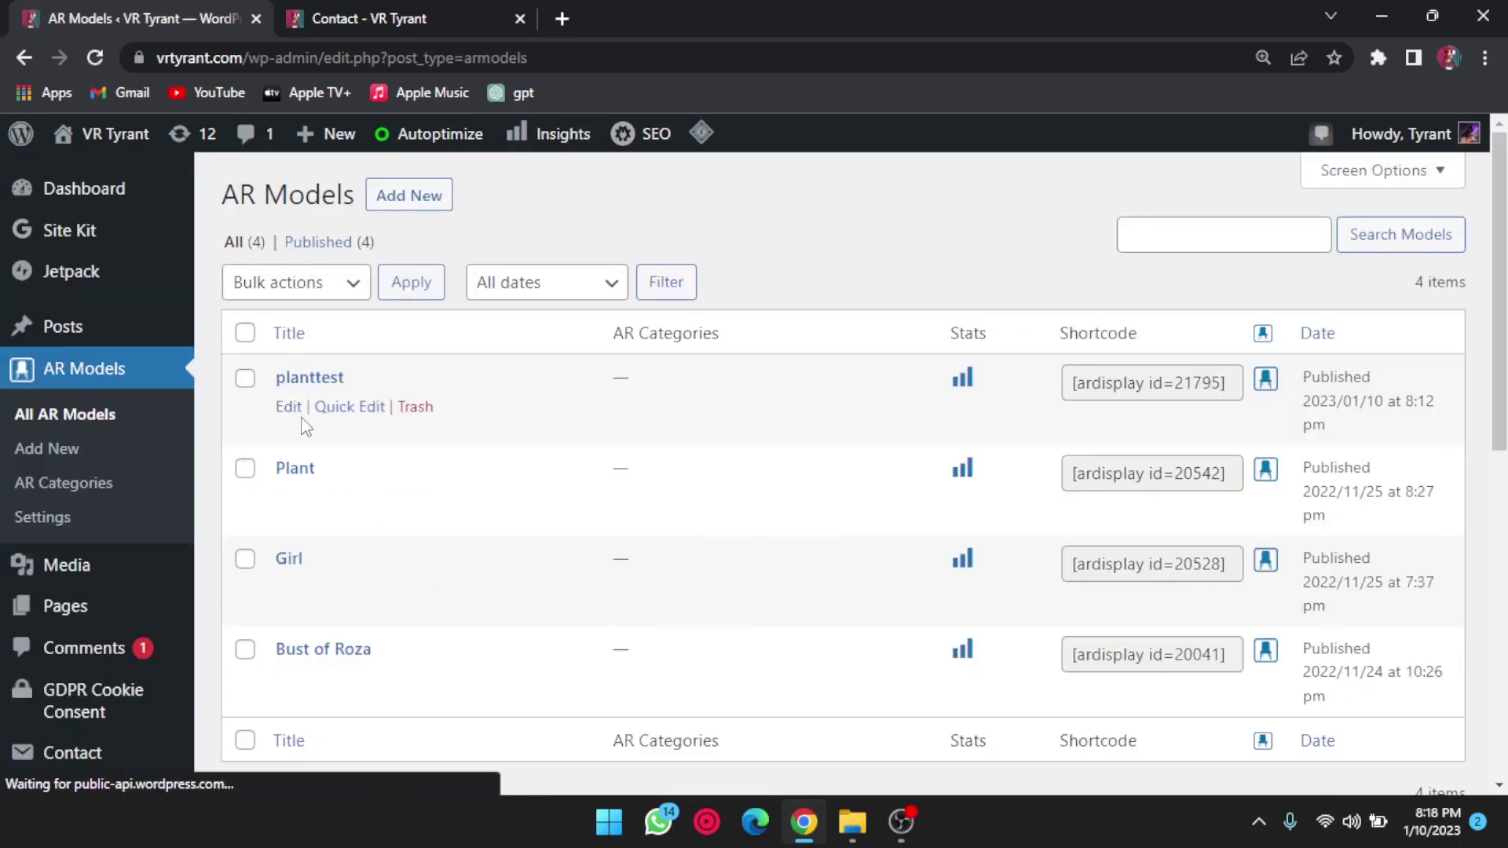
Edit the planttest AR model and start choosing its featured image
click(289, 407)
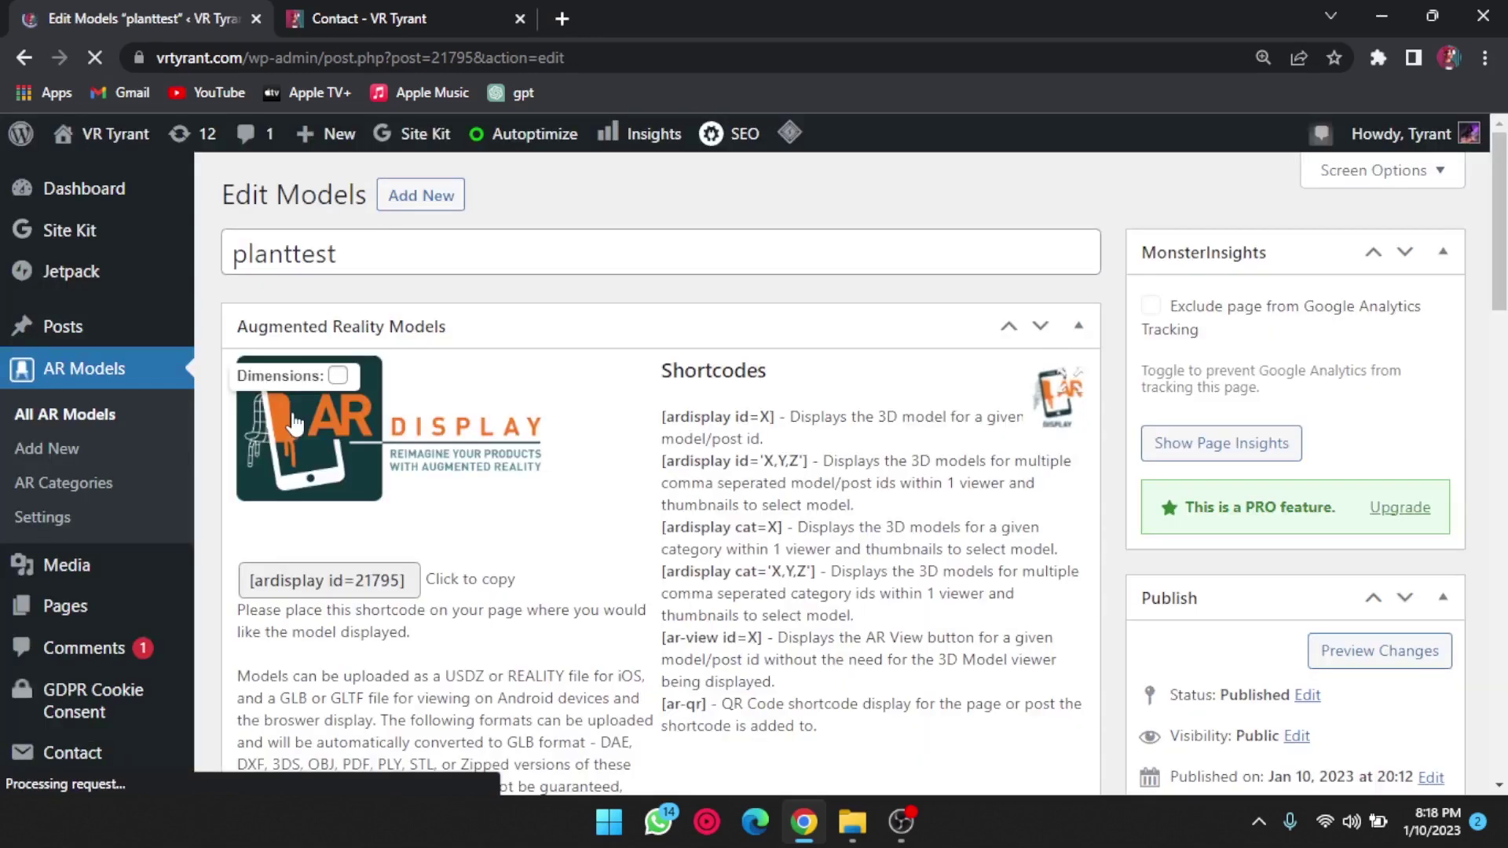
scroll(1178, 604, down, 5)
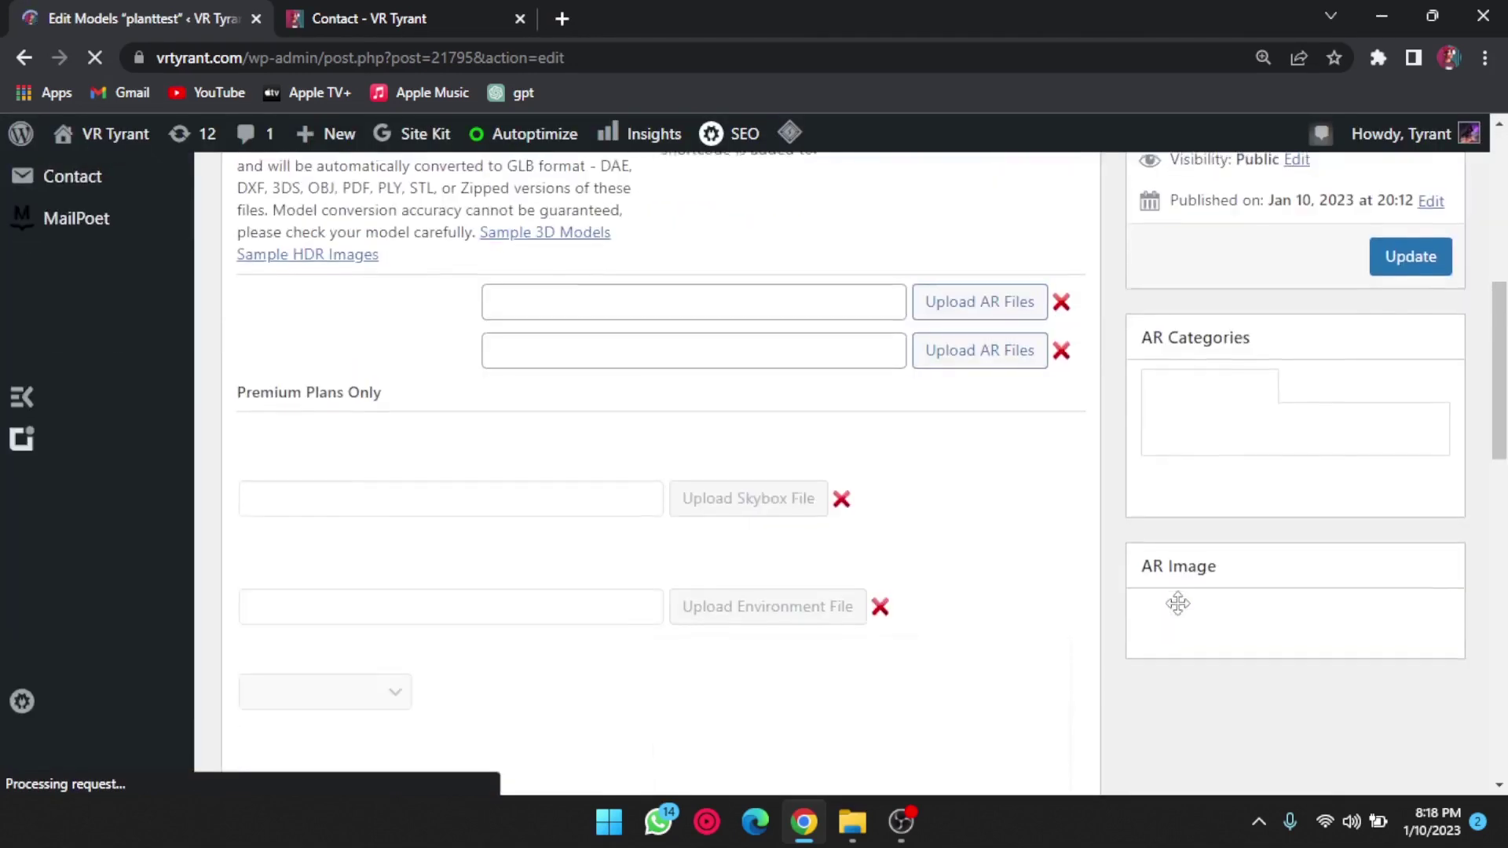
scroll(1181, 633, down, 4)
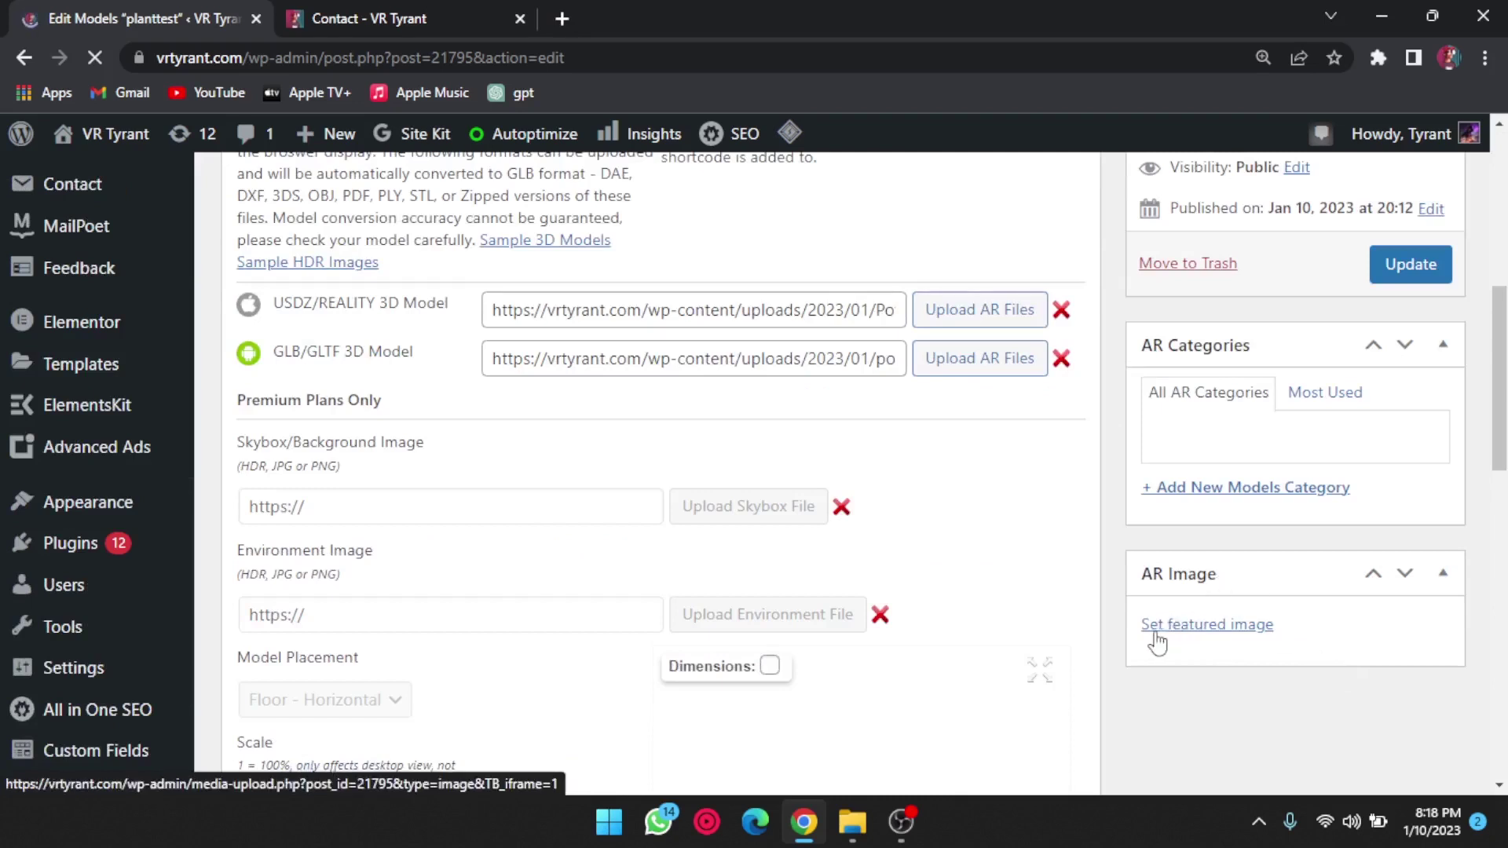
click(1166, 623)
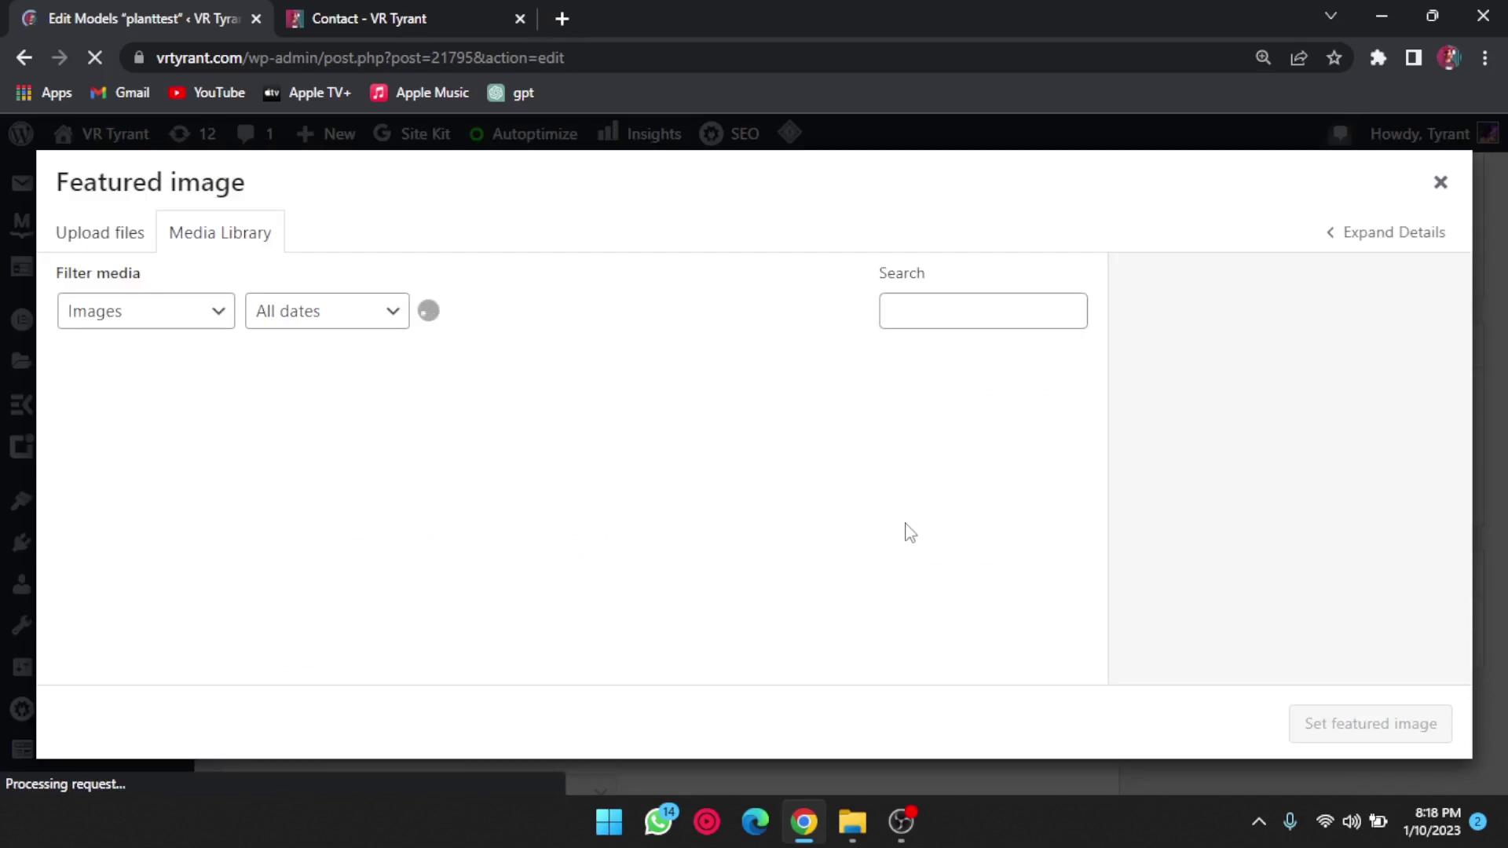
Upload the green plant-leaves wallpaper from Downloads as planttest's featured image and update the model
click(852, 822)
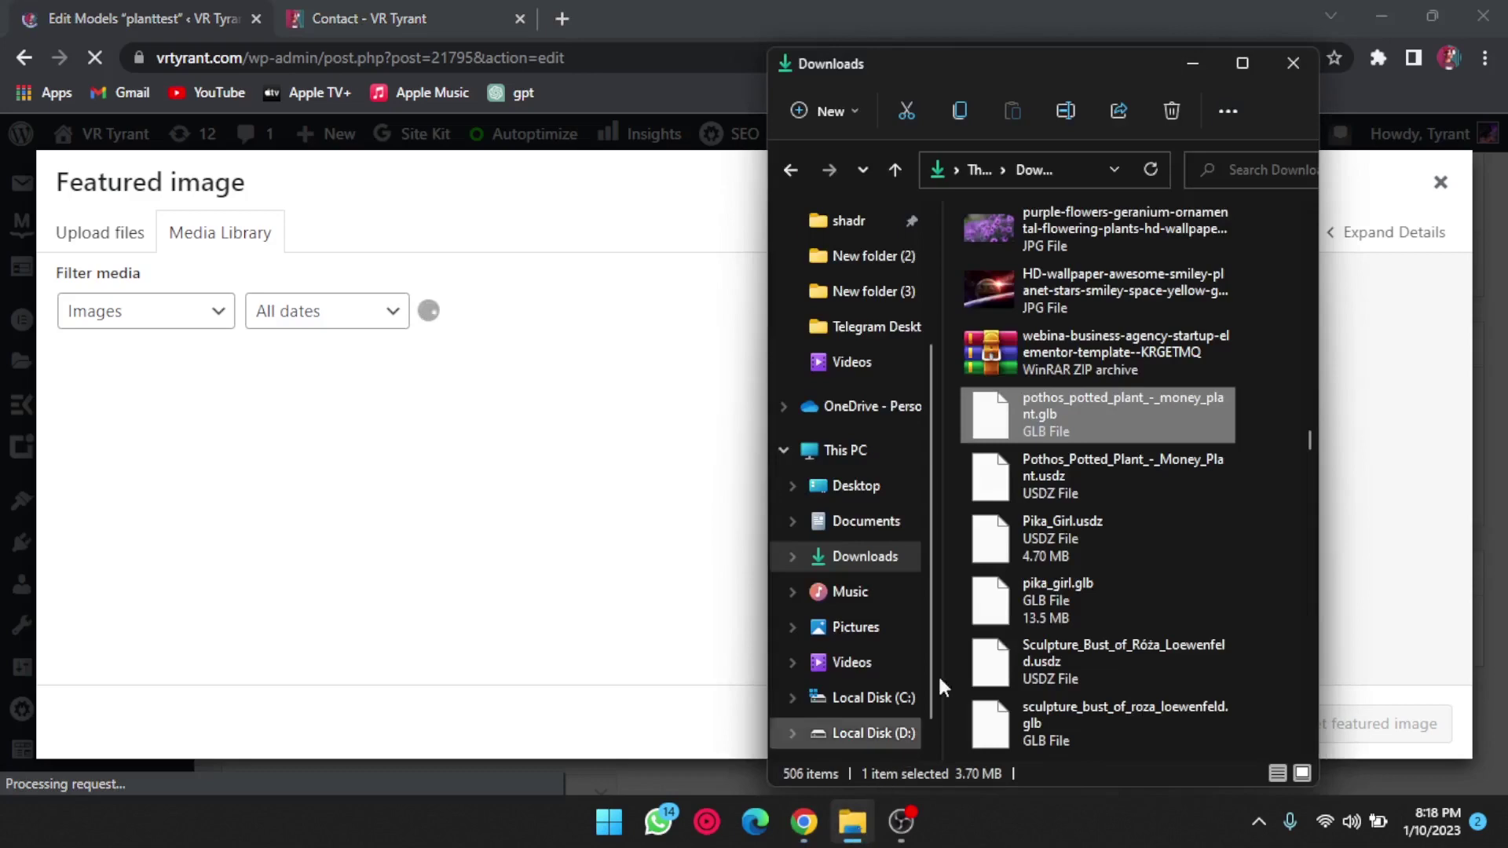
scroll(1121, 539, up, 3)
scroll(1120, 538, up, 2)
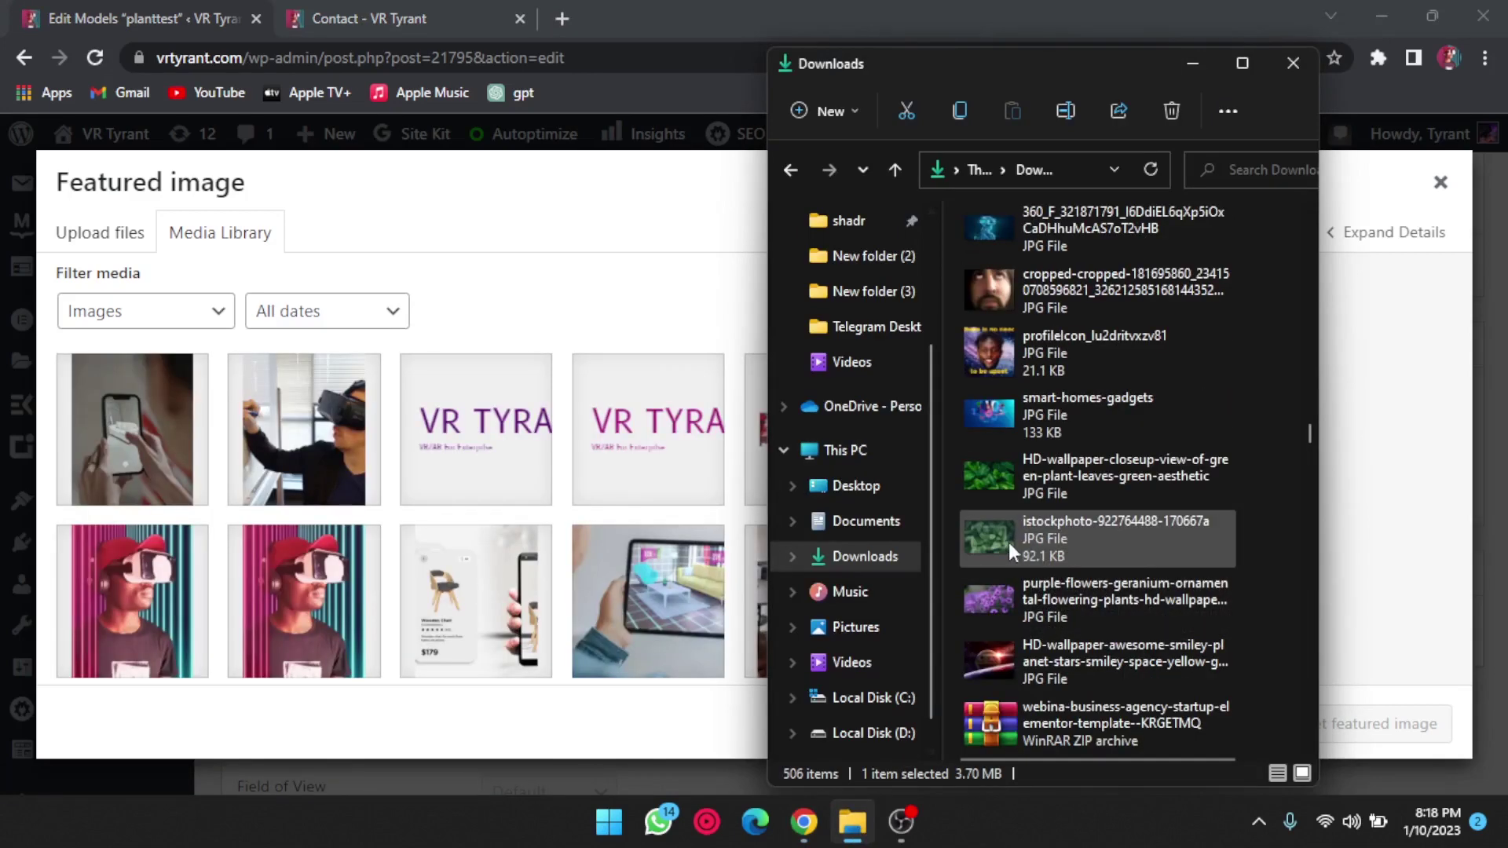
click(985, 490)
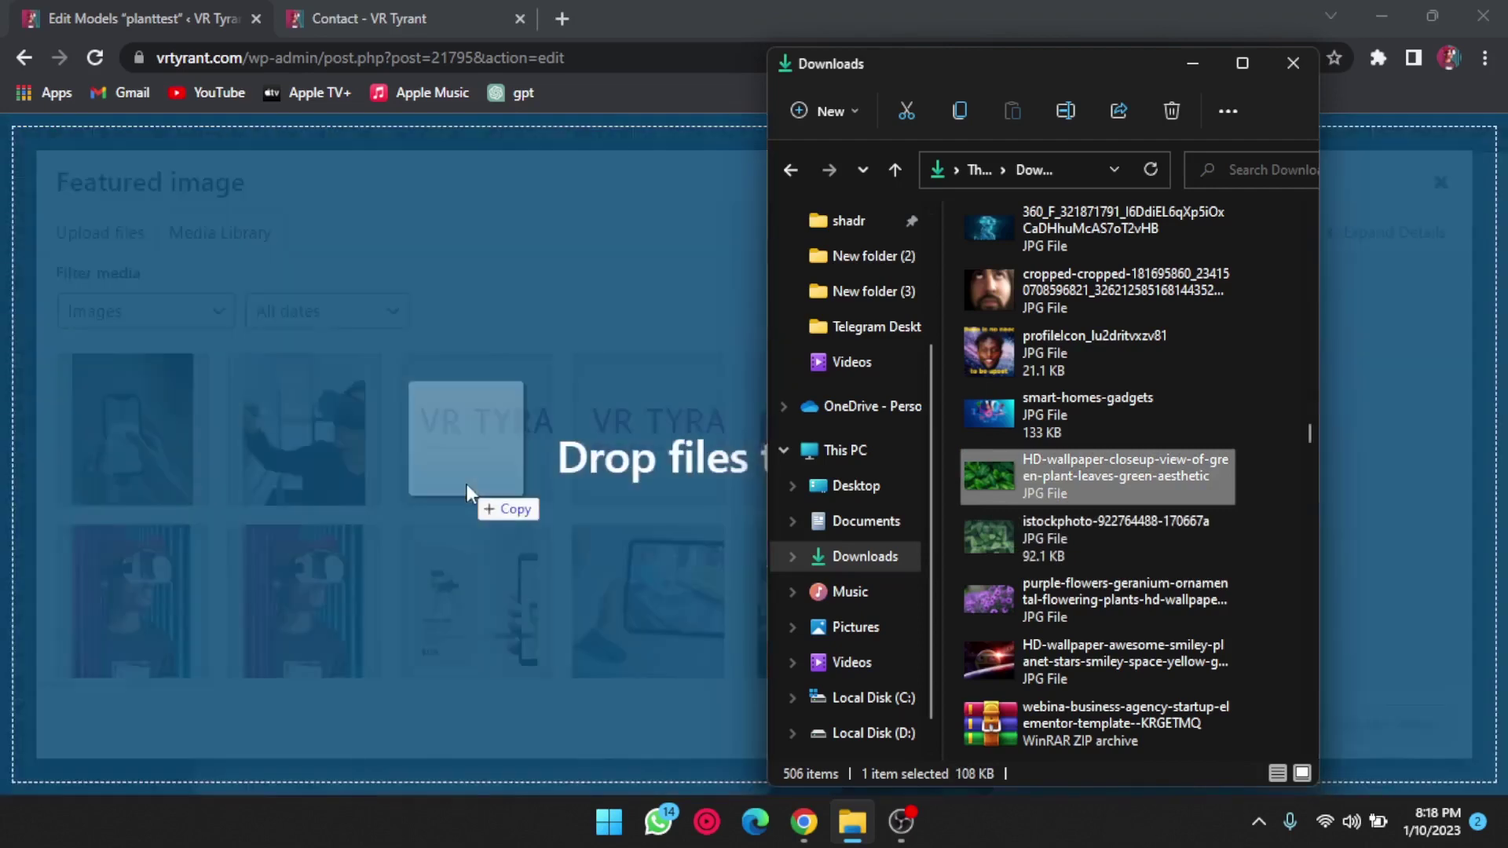
drag(468, 491, 466, 485)
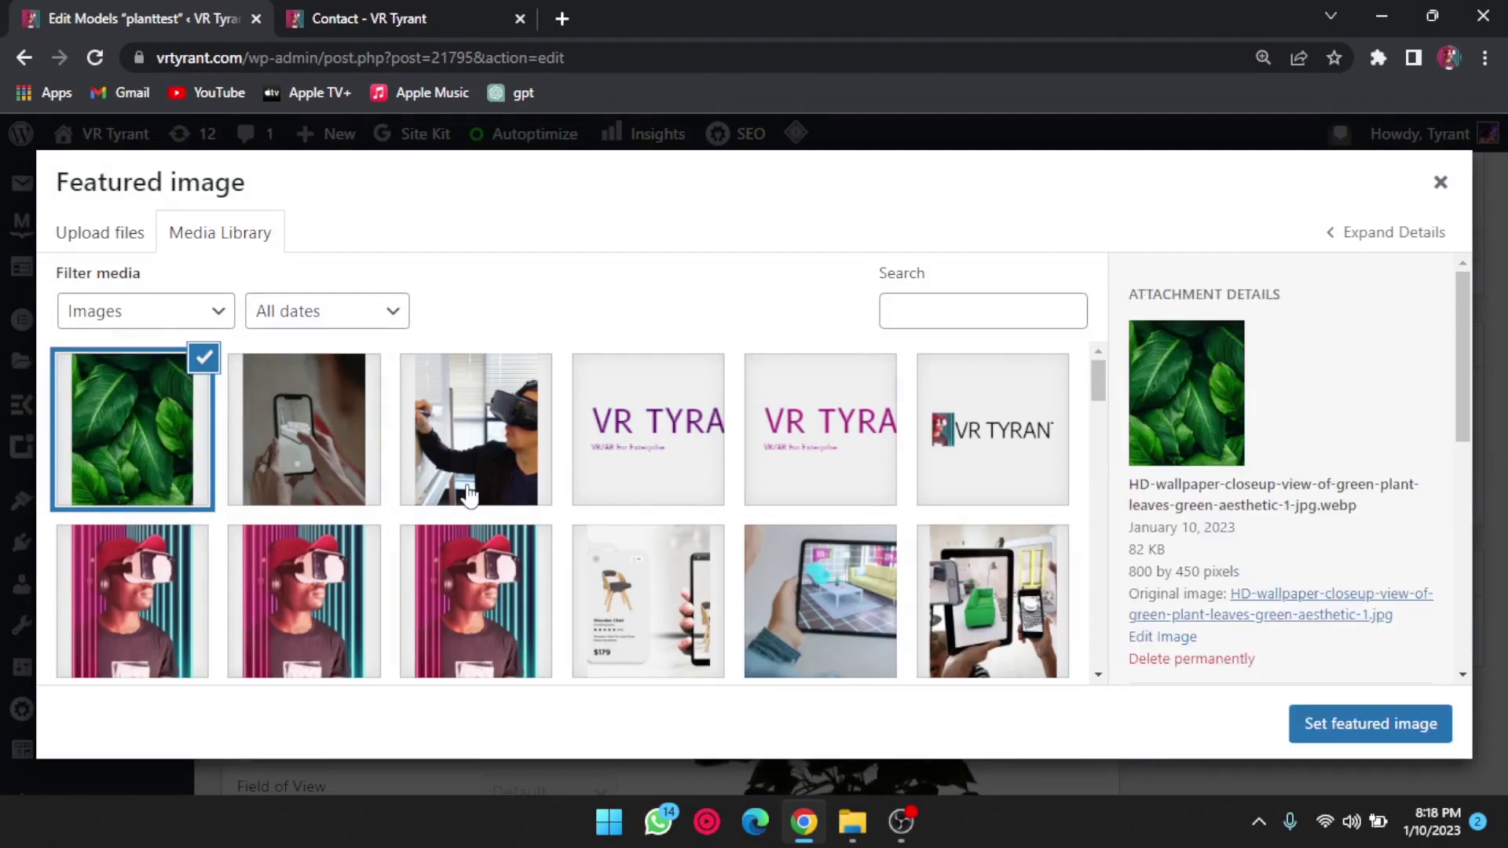
click(1369, 724)
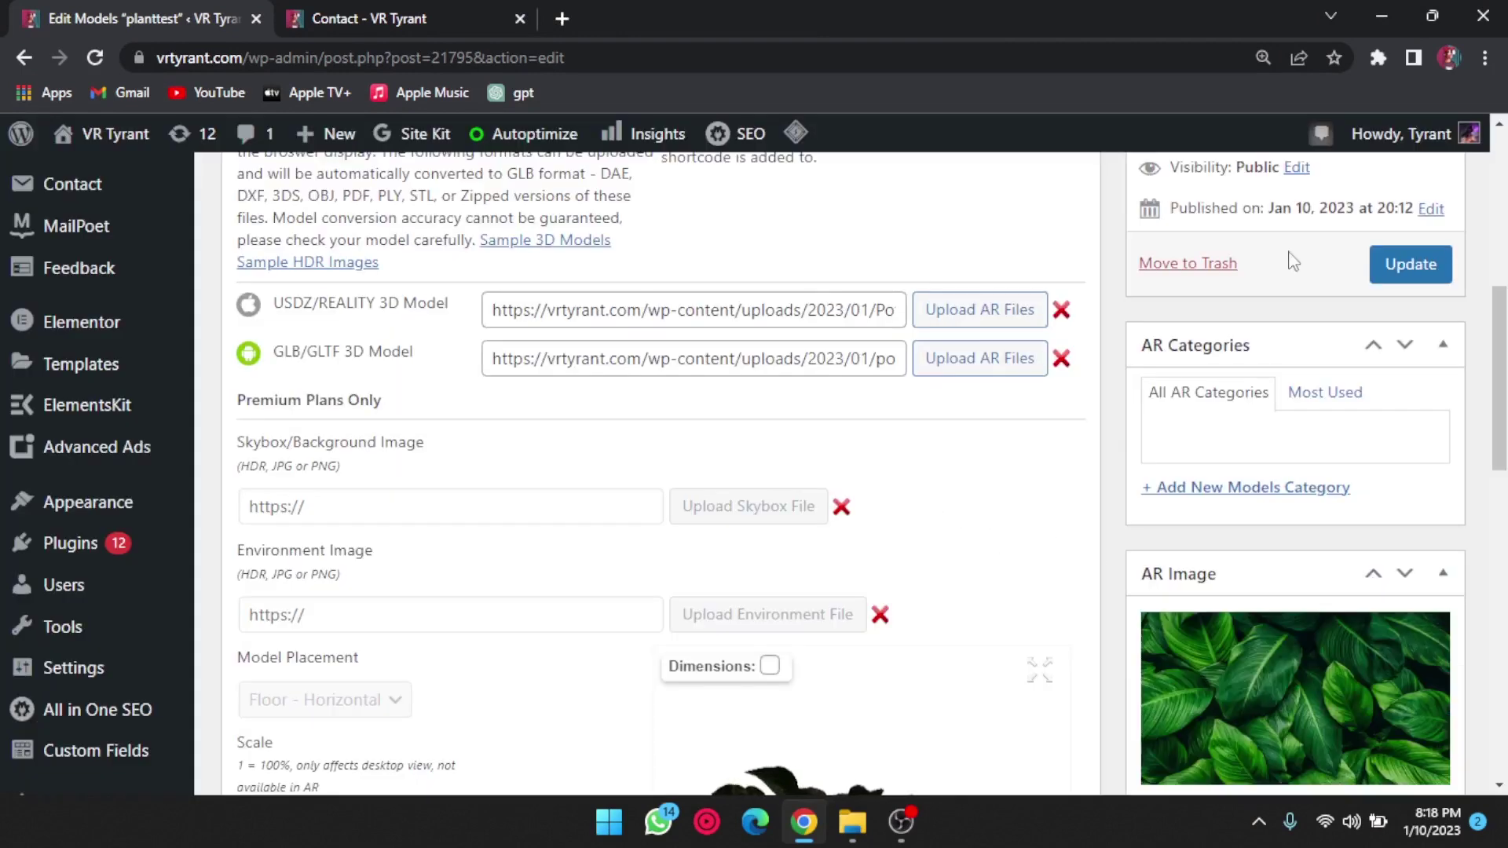
click(1411, 264)
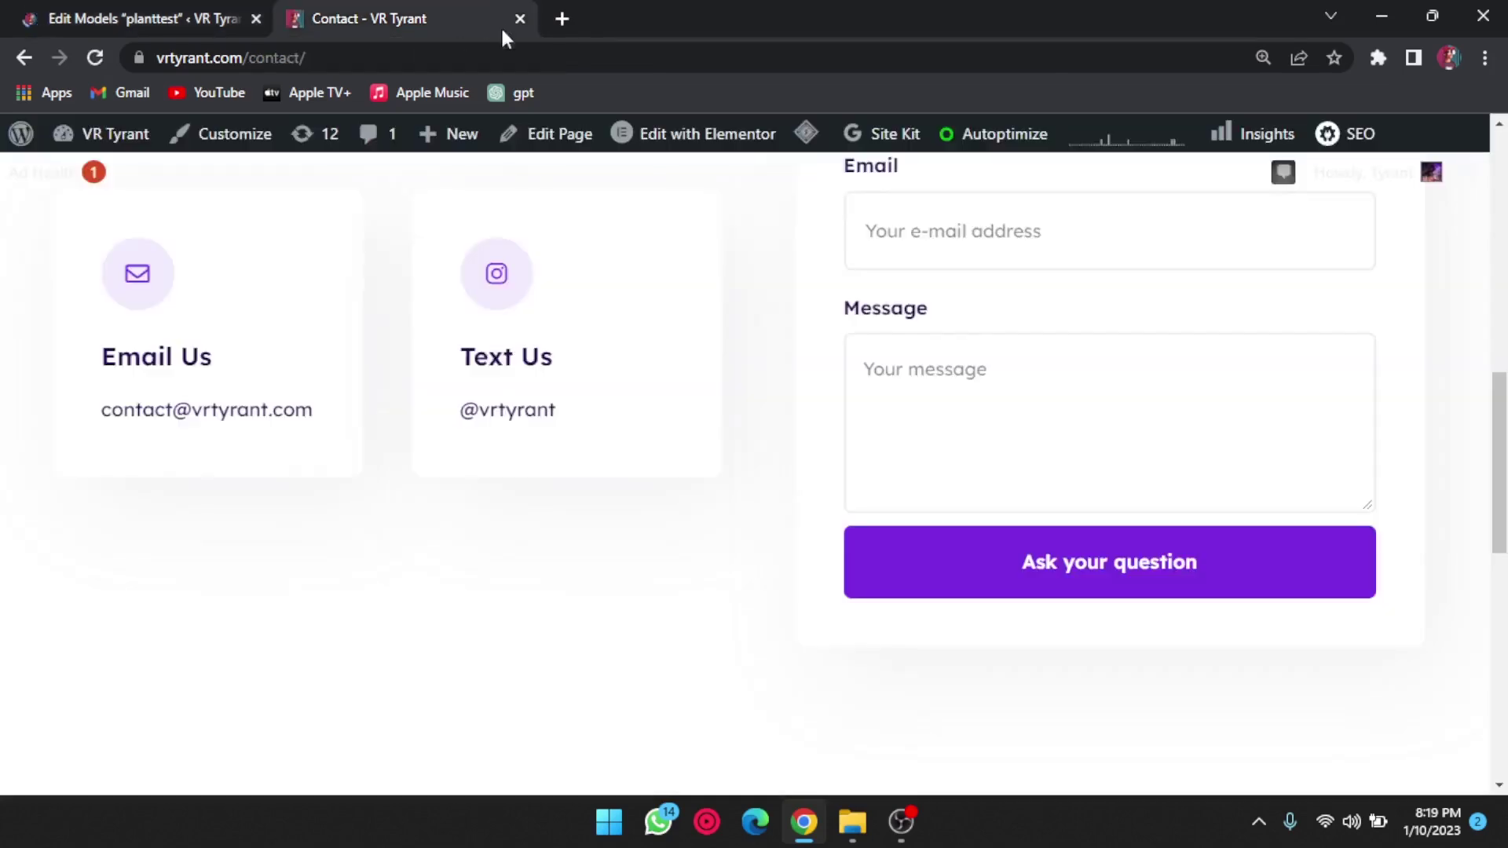
Load vrtyrant.com/ytartest in the Contact page's tab
click(470, 58)
drag(308, 57, 248, 60)
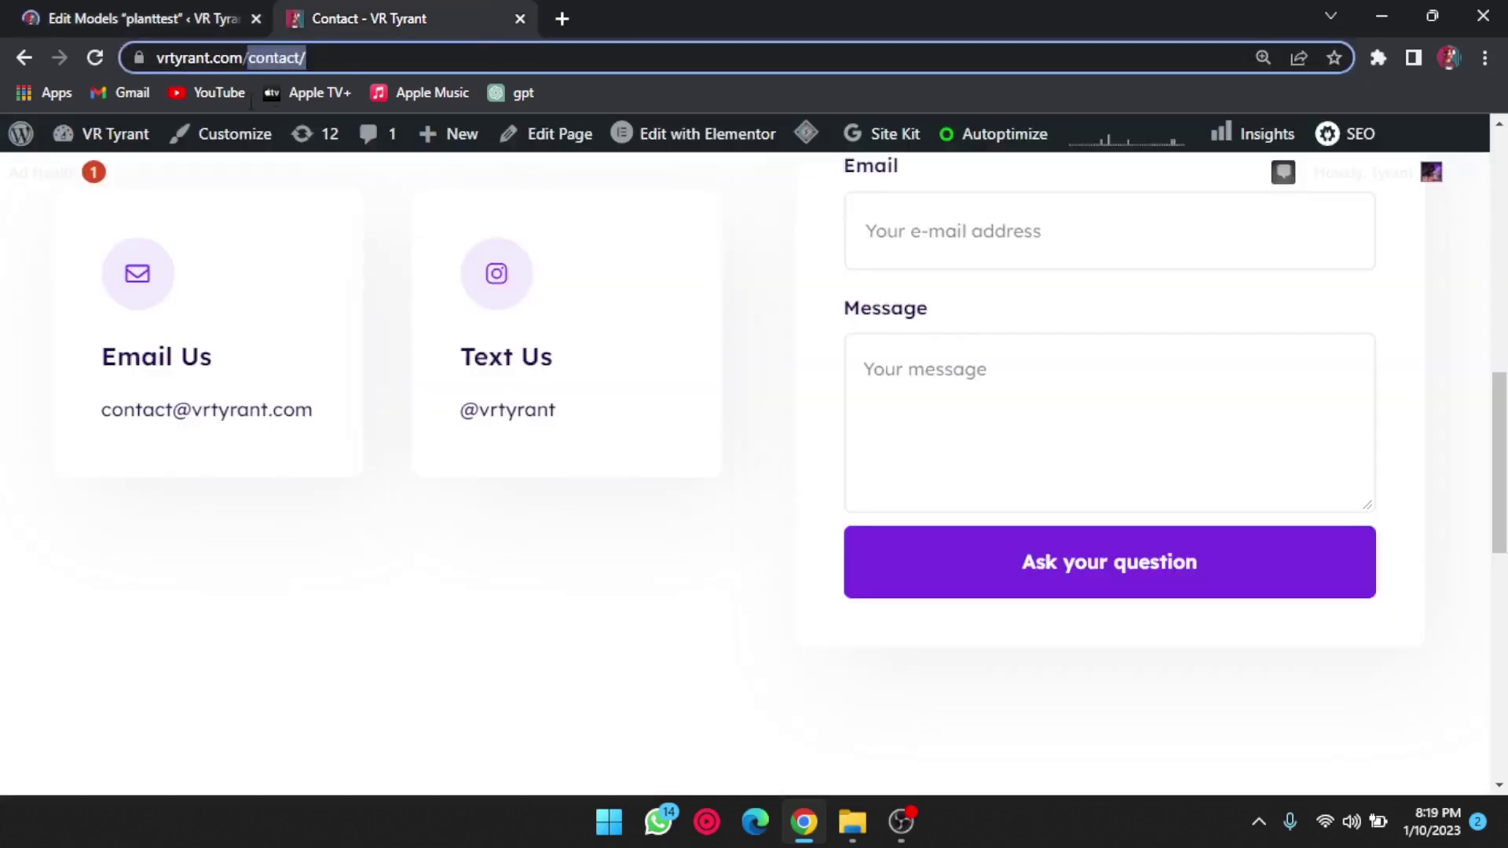
text(yrant)
key(BackSpace)
text(tartest)
key(Return)
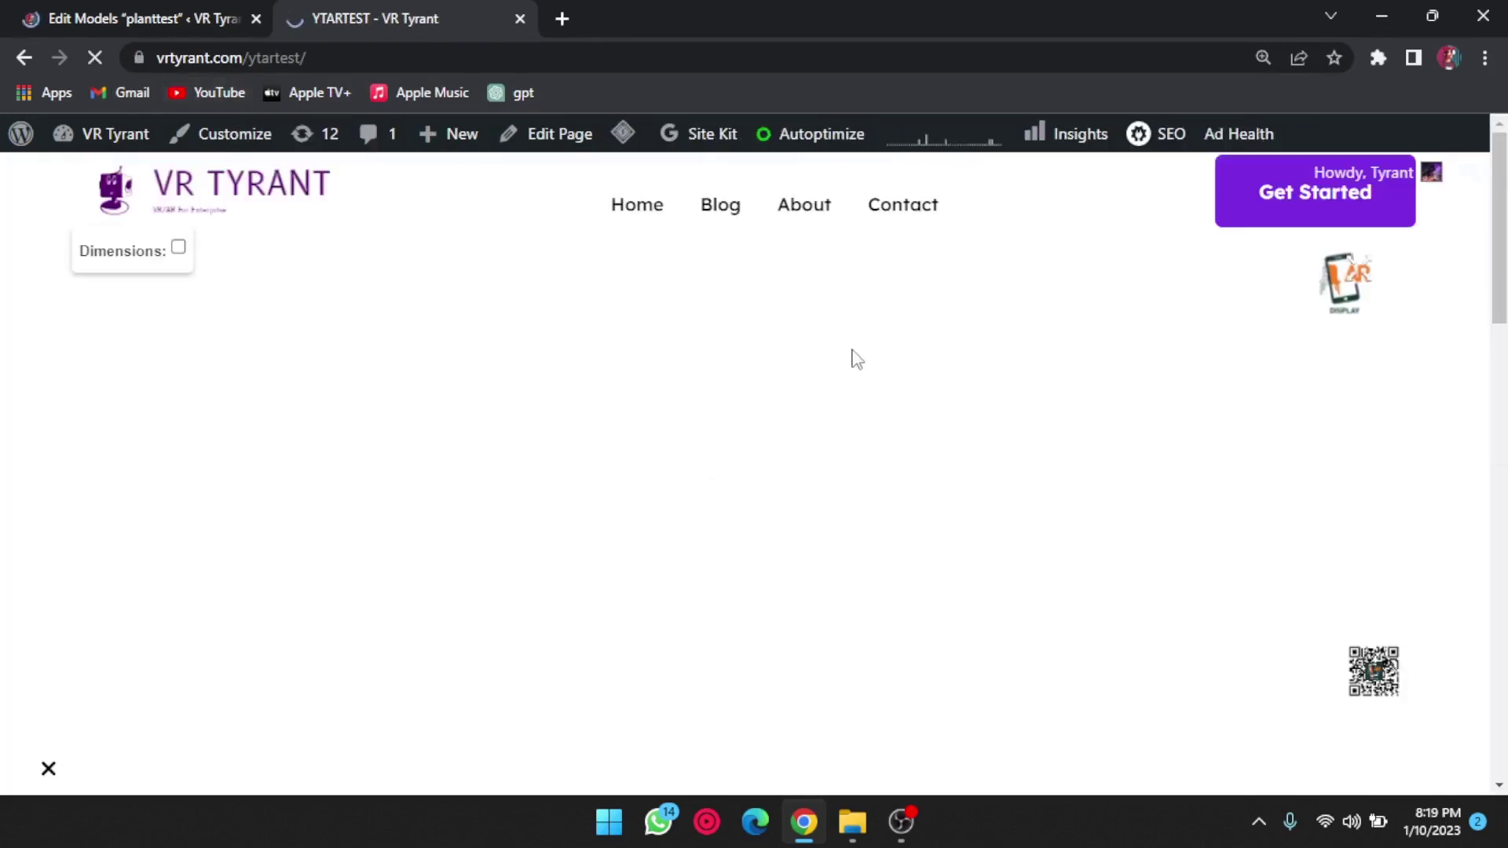
scroll(759, 374, down, 5)
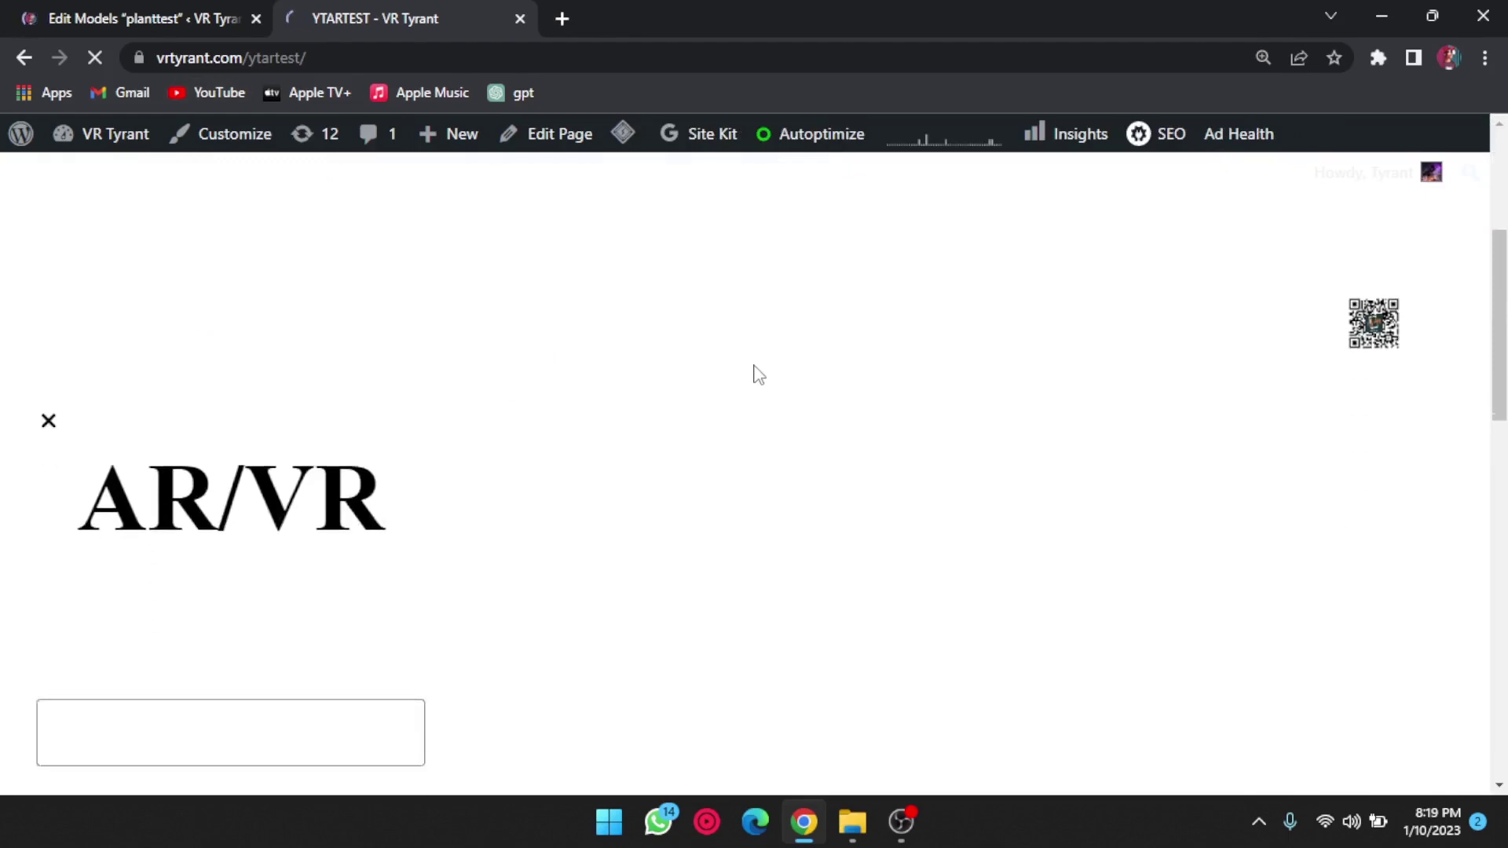
scroll(758, 373, down, 5)
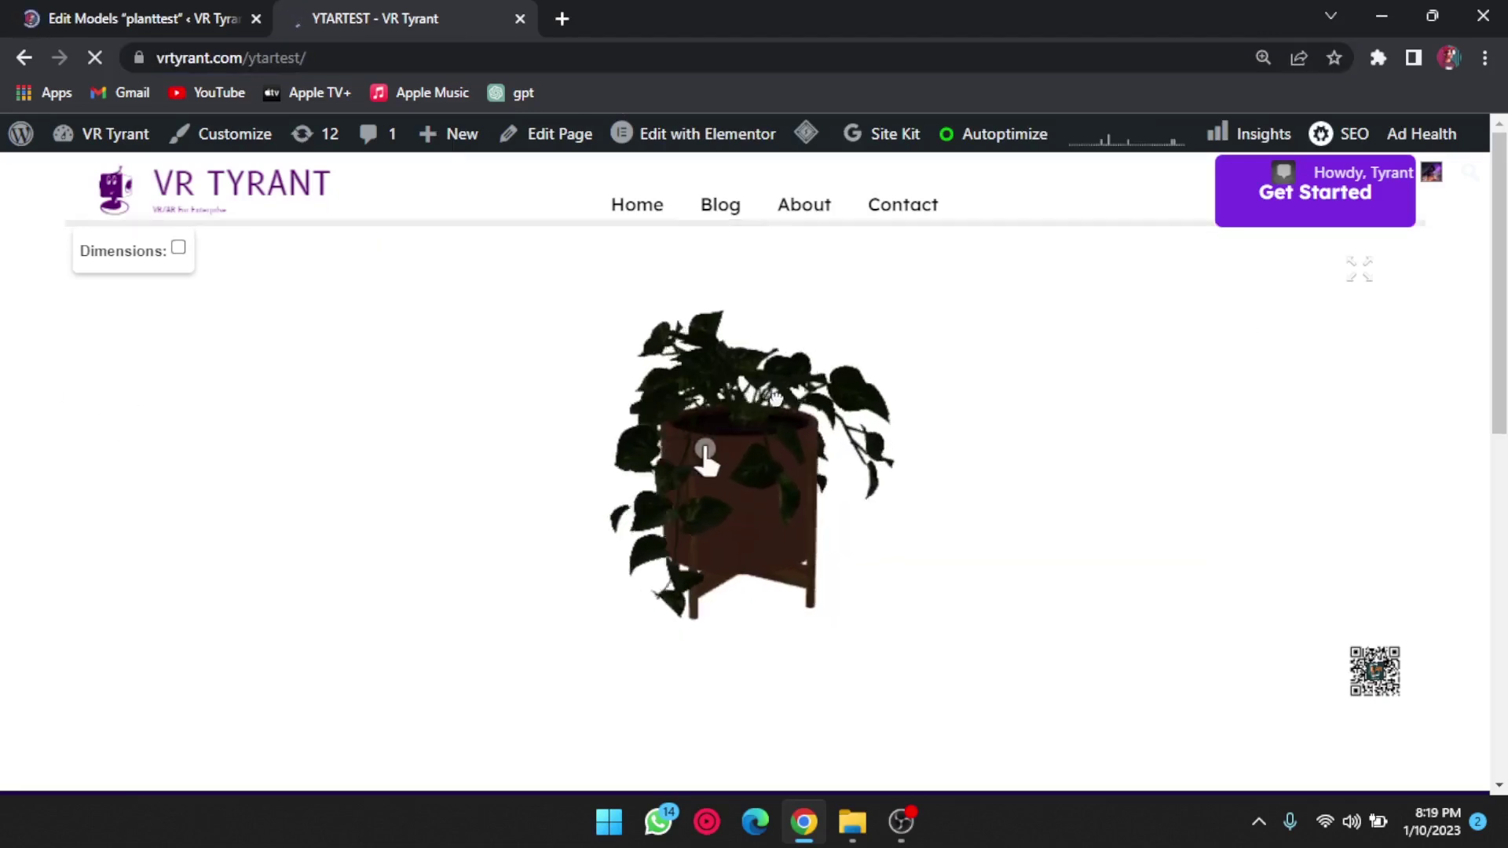
Orbit the 3D plant to view it from above, into the pot, and from the side
drag(678, 459, 685, 488)
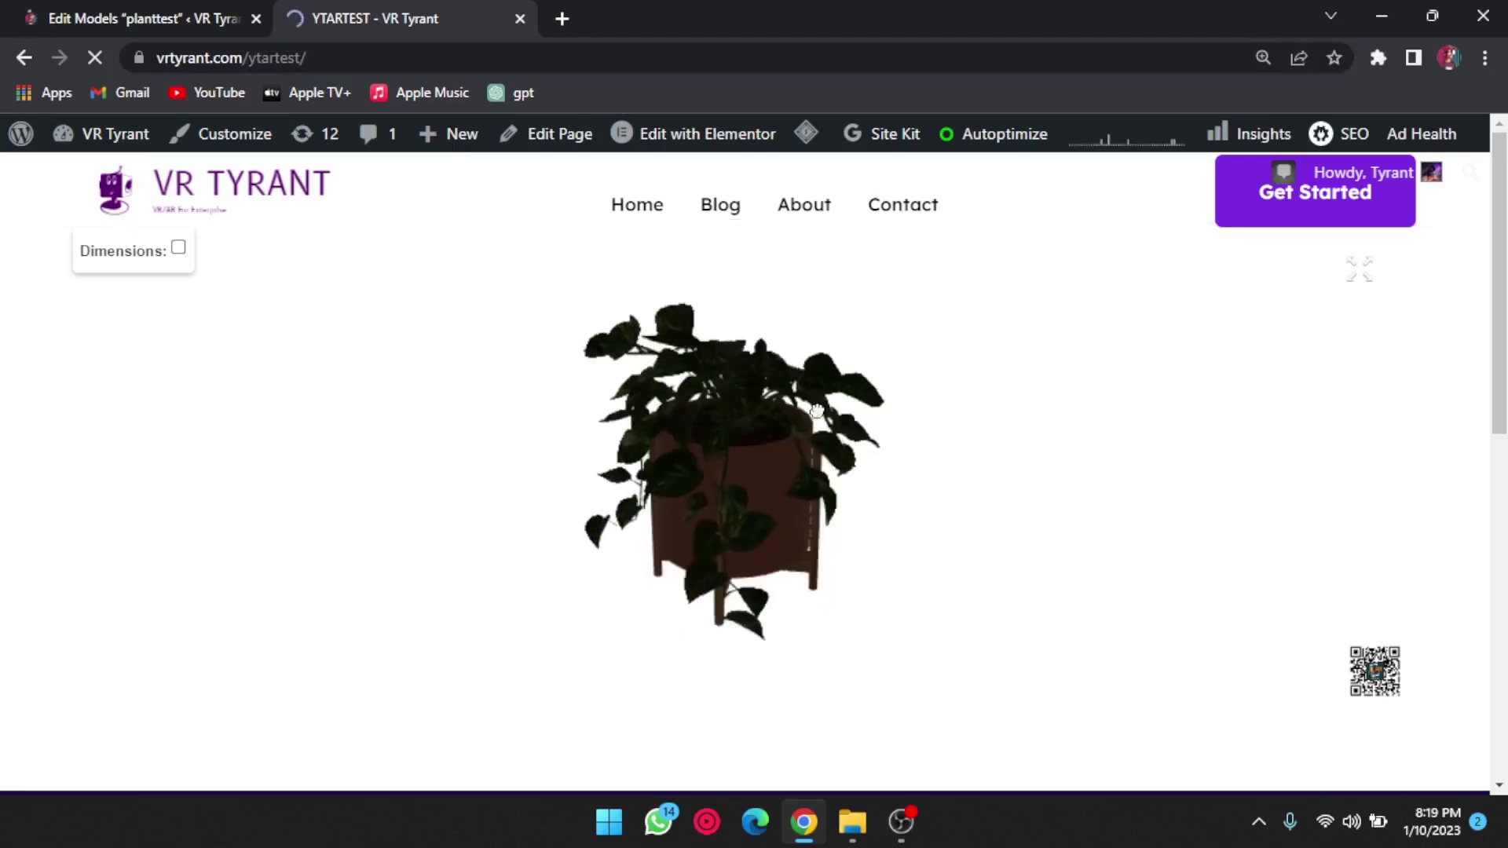
scroll(685, 487, up, 5)
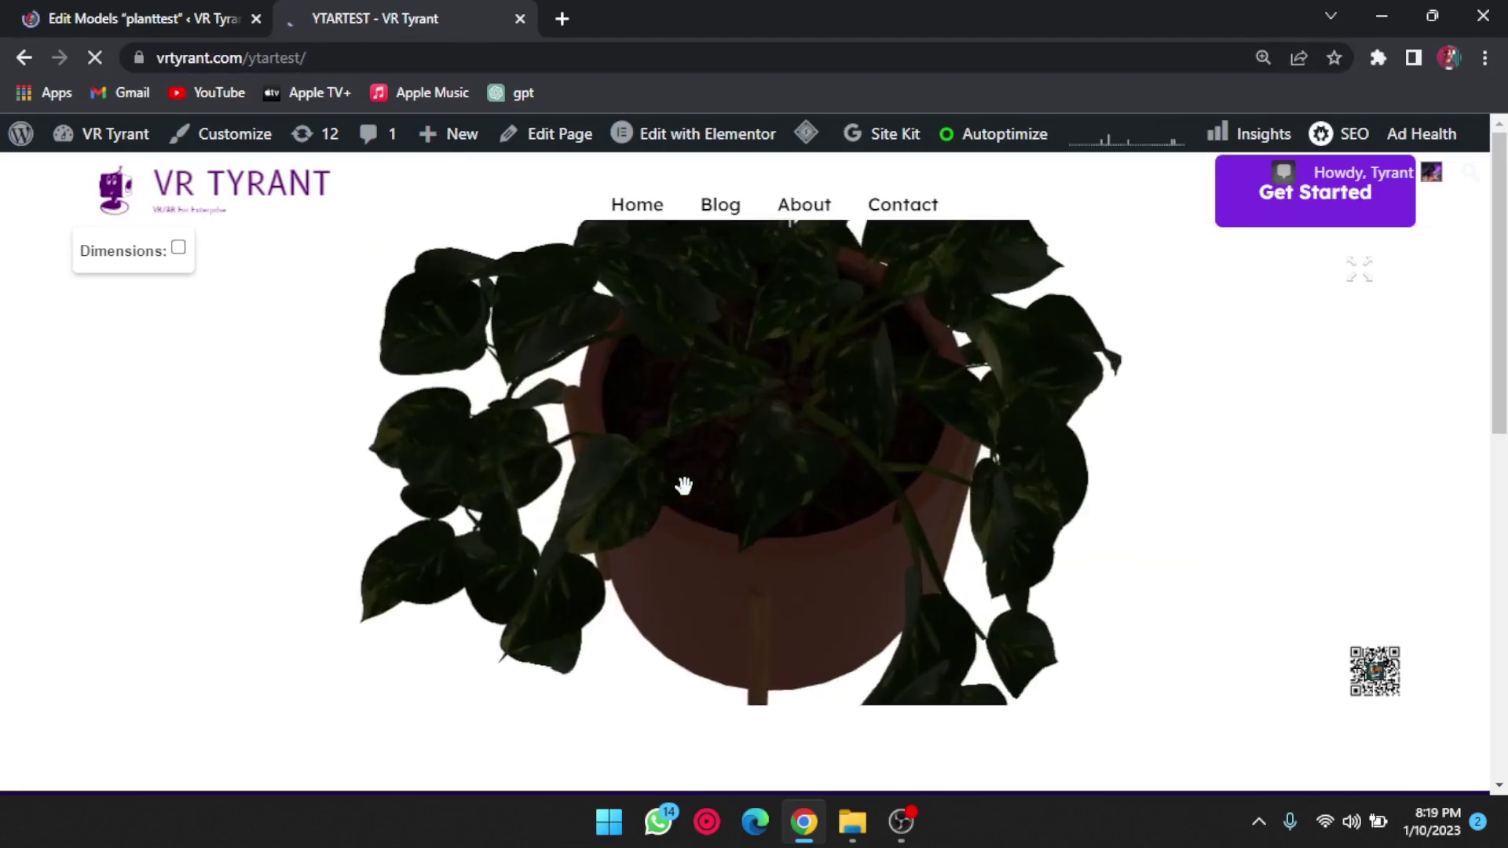
mouse_move(685, 487)
mouse_down()
mouse_move(767, 342)
mouse_move(616, 604)
mouse_up()
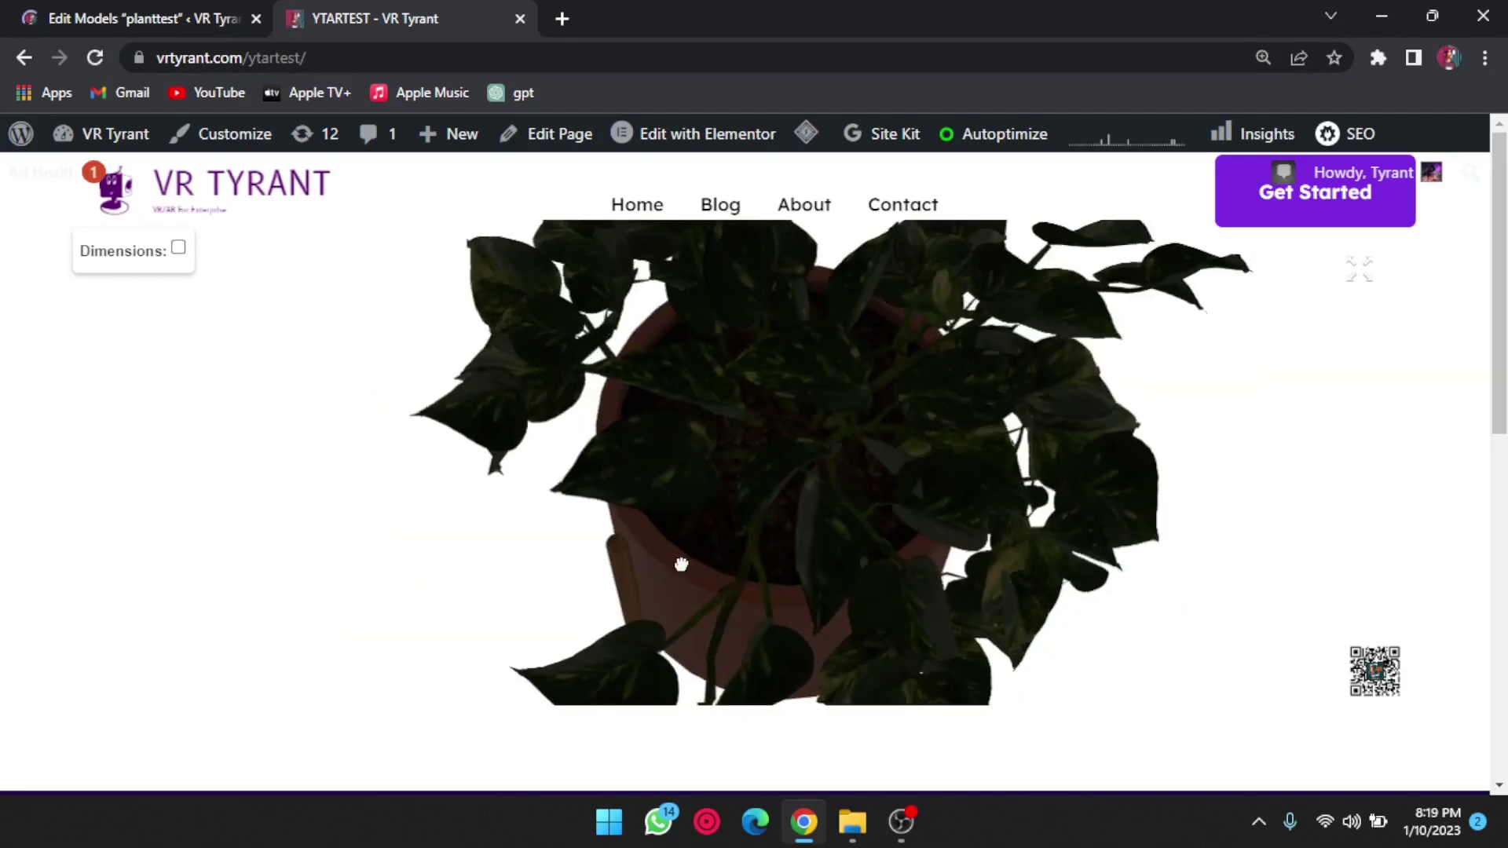
mouse_move(616, 604)
mouse_down()
mouse_move(772, 551)
mouse_move(593, 536)
mouse_up()
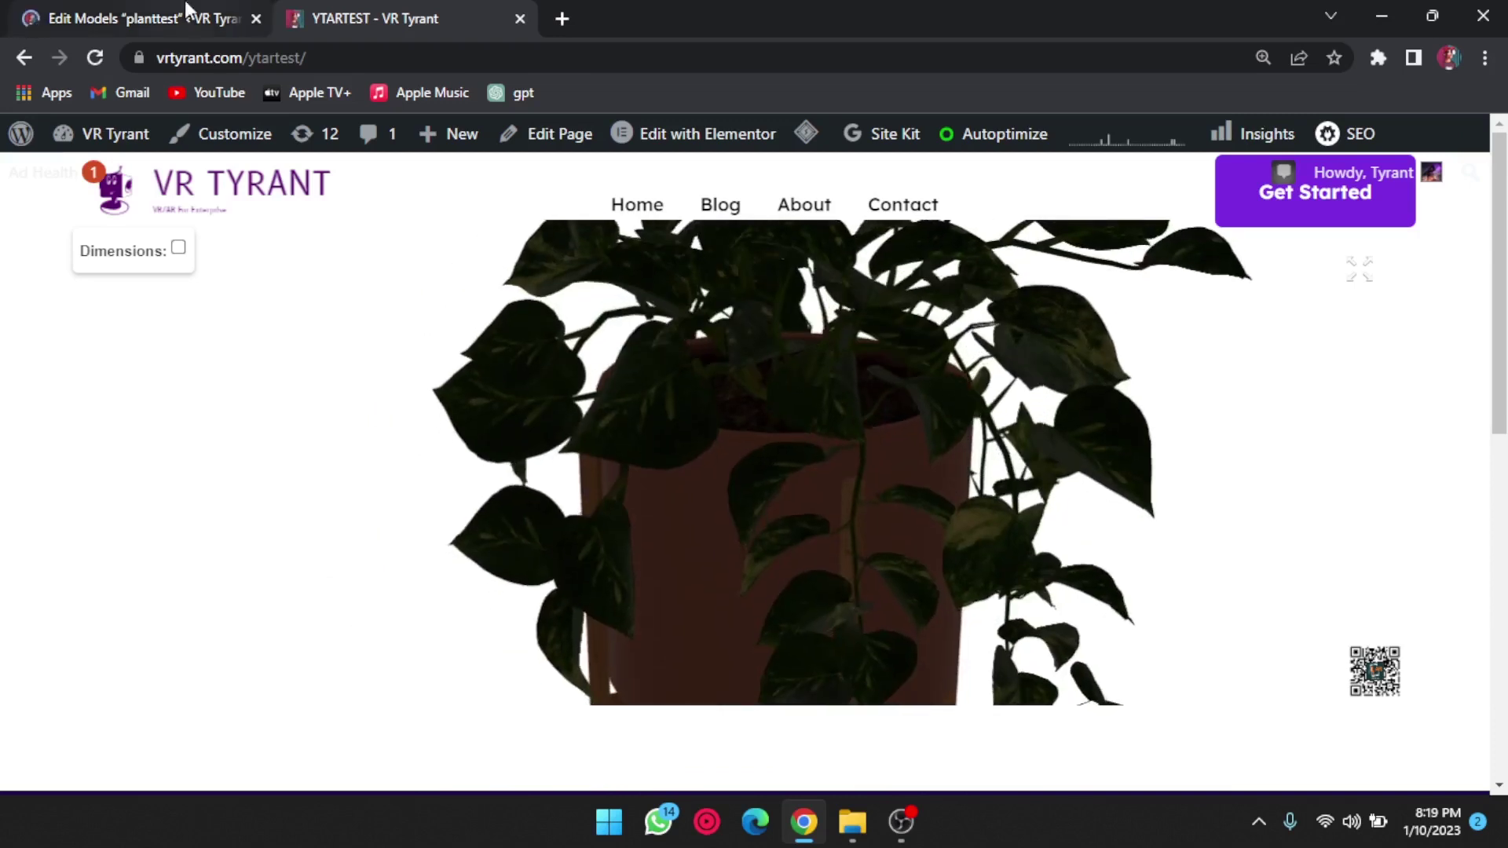
Switch back to the Edit Models planttest tab
click(142, 17)
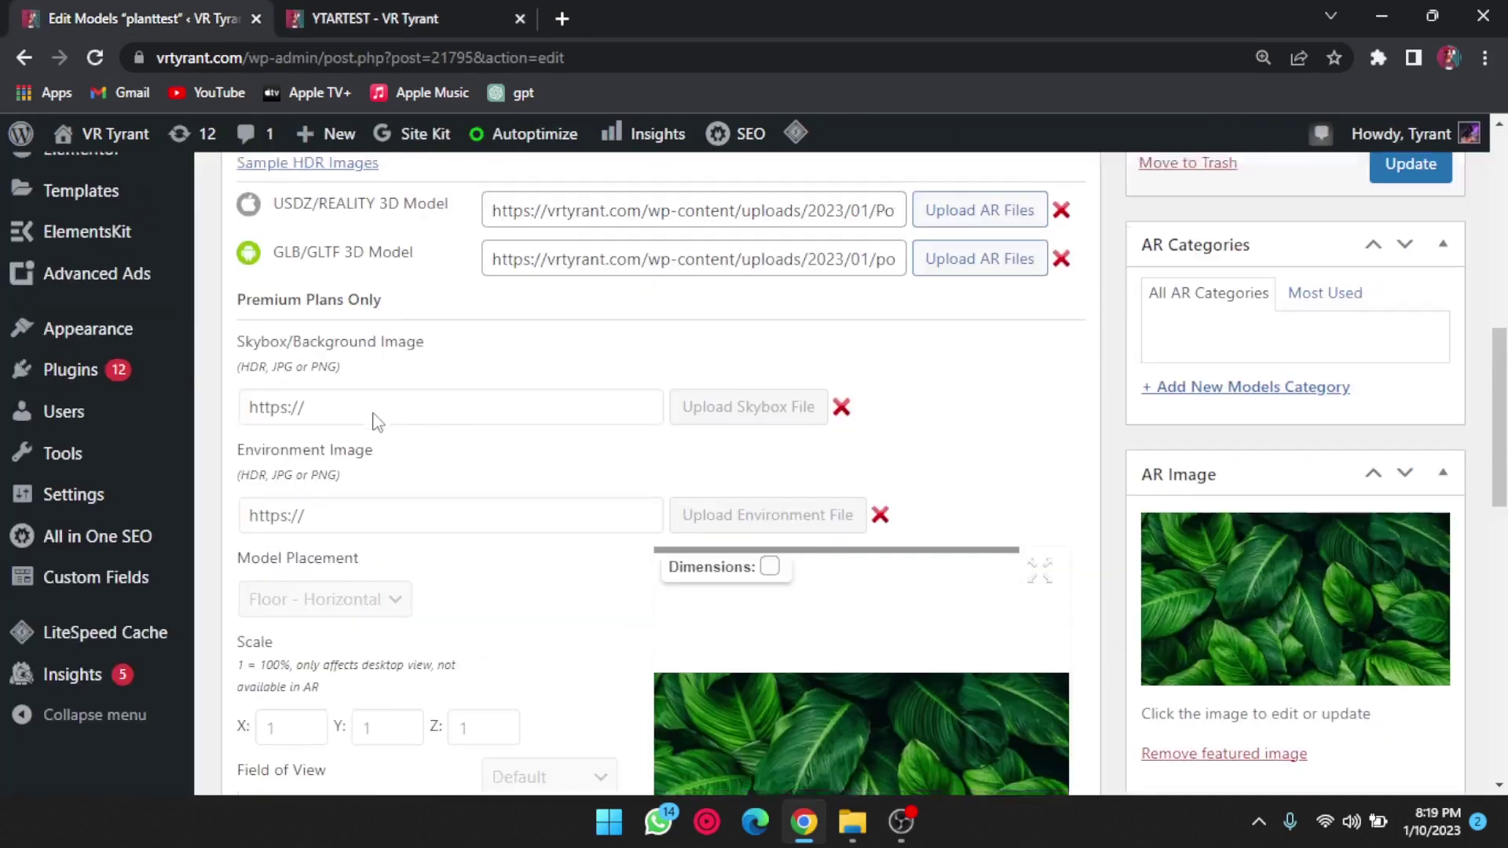